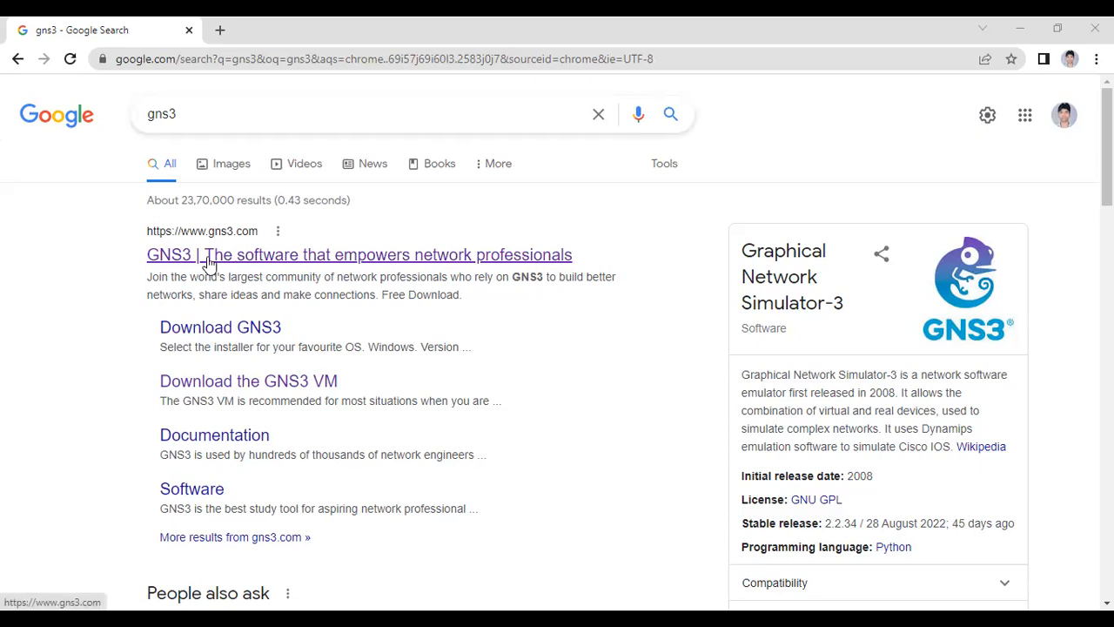
- Open the official GNS3 website from the search results and go to its free download page
{"action": "left_click", "coordinate": [232, 257]}
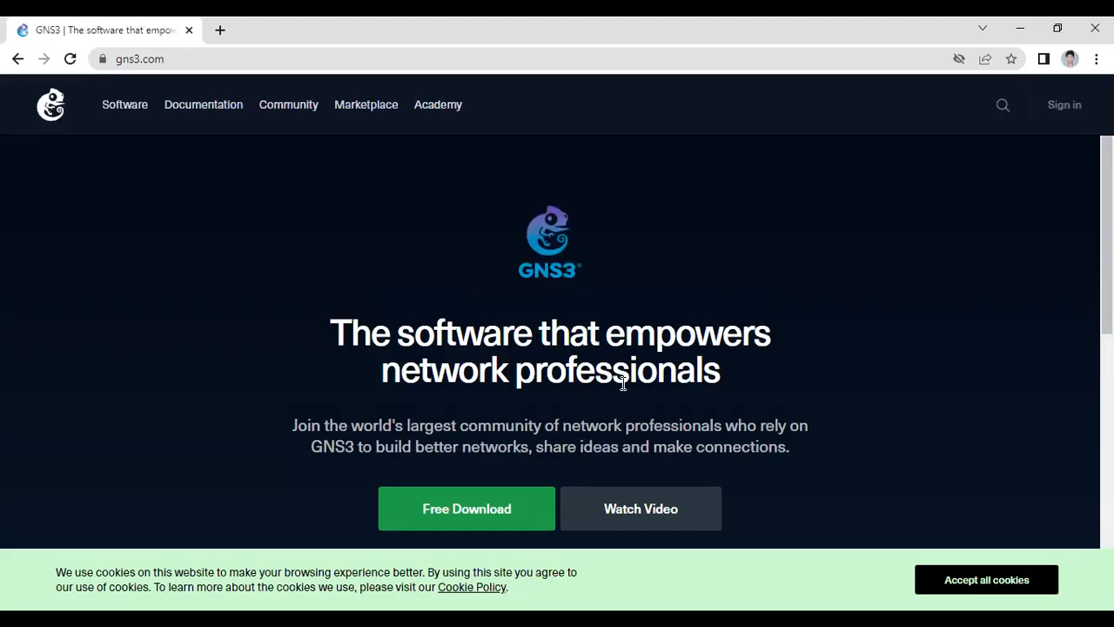
{"action": "scroll", "coordinate": [620, 389], "scroll_direction": "down", "scroll_amount": 3}
{"action": "scroll", "coordinate": [614, 393], "scroll_direction": "up", "scroll_amount": 2}
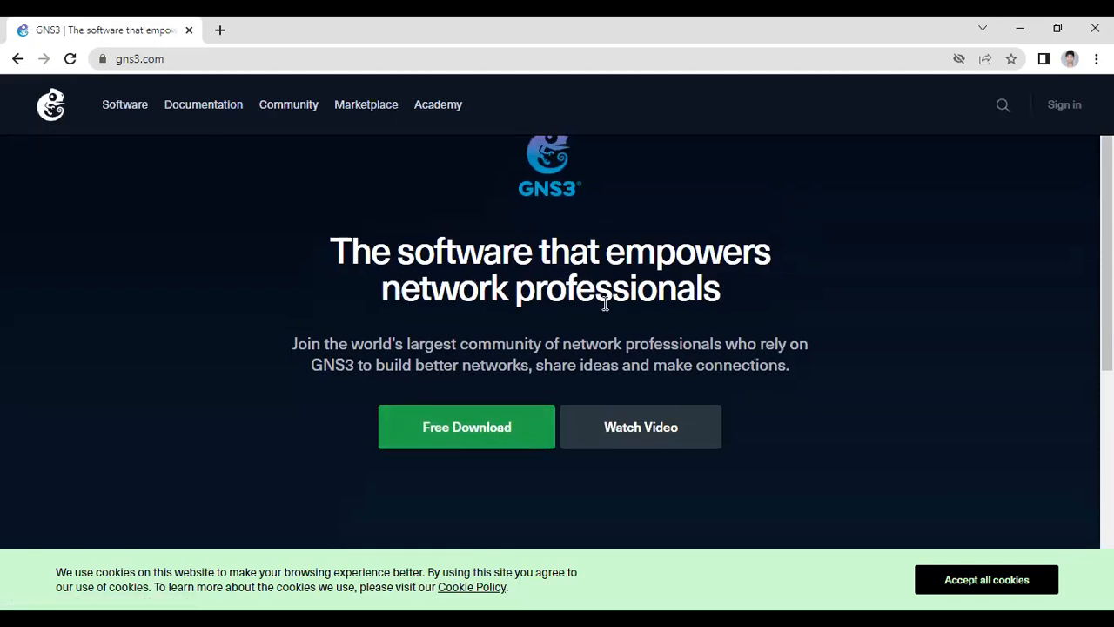
{"action": "left_click", "coordinate": [436, 435]}
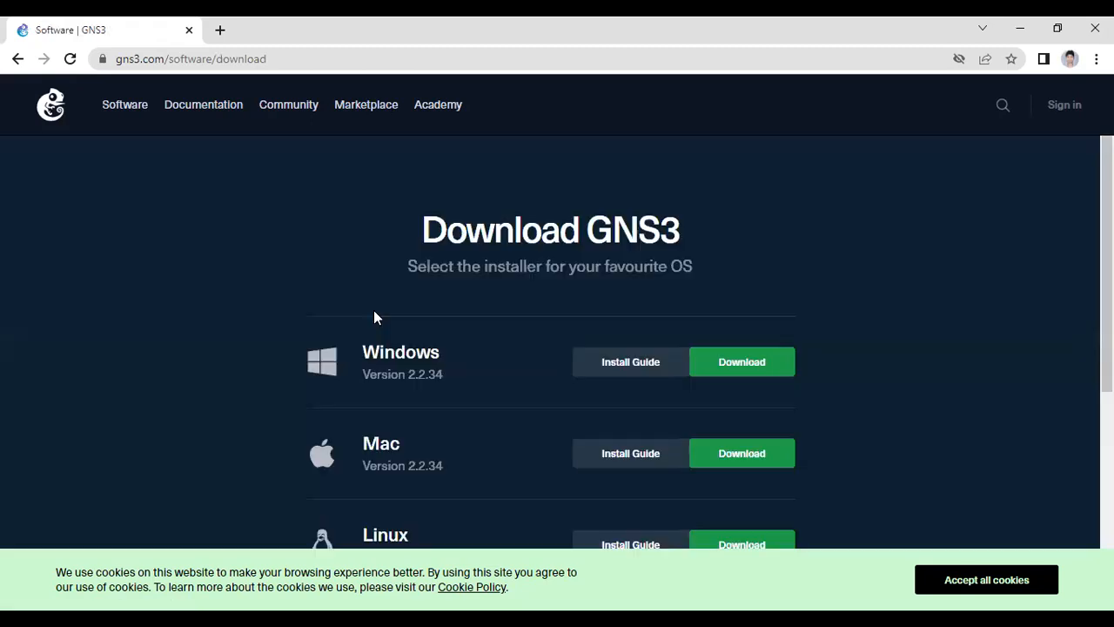
- Review the GNS3 installers offered for Windows, Mac and Linux on the download page
{"action": "scroll", "coordinate": [491, 354], "scroll_direction": "down", "scroll_amount": 1}
{"action": "scroll", "coordinate": [490, 354], "scroll_direction": "up", "scroll_amount": 1}
{"action": "scroll", "coordinate": [392, 305], "scroll_direction": "down", "scroll_amount": 2}
{"action": "scroll", "coordinate": [401, 324], "scroll_direction": "up", "scroll_amount": 2}
{"action": "scroll", "coordinate": [454, 353], "scroll_direction": "down", "scroll_amount": 1}
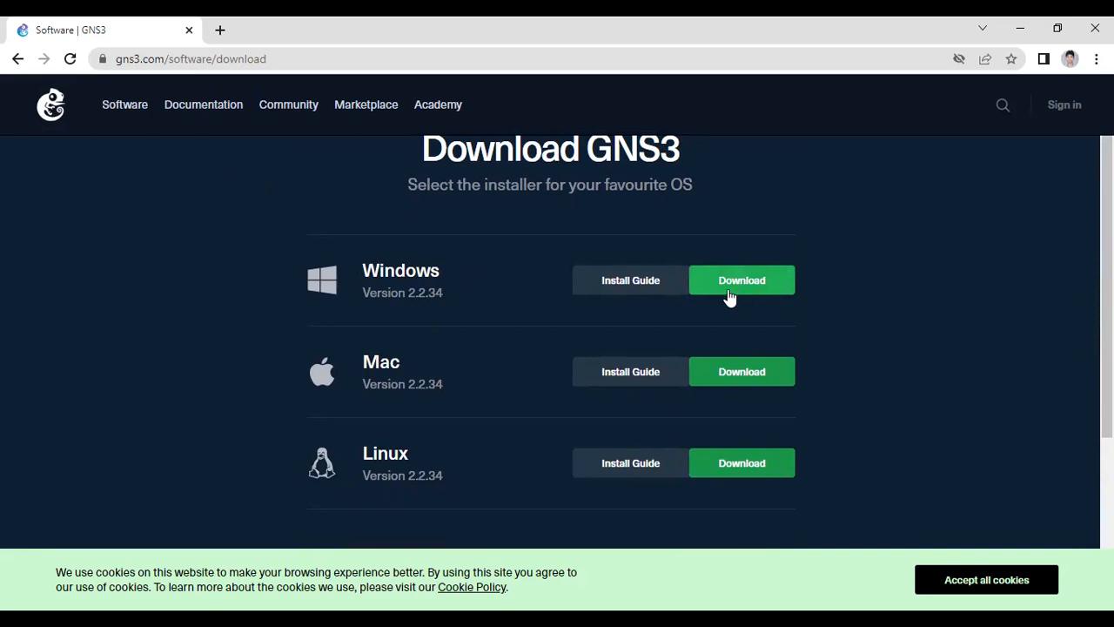
{"action": "scroll", "coordinate": [575, 283], "scroll_direction": "down", "scroll_amount": 1}
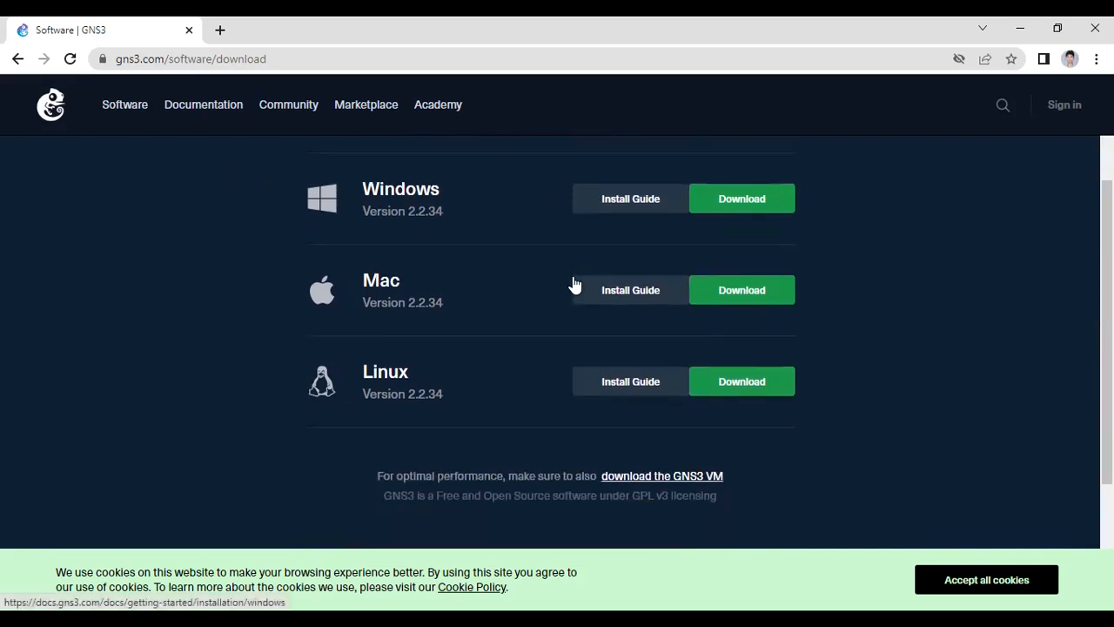
{"action": "scroll", "coordinate": [574, 283], "scroll_direction": "up", "scroll_amount": 1}
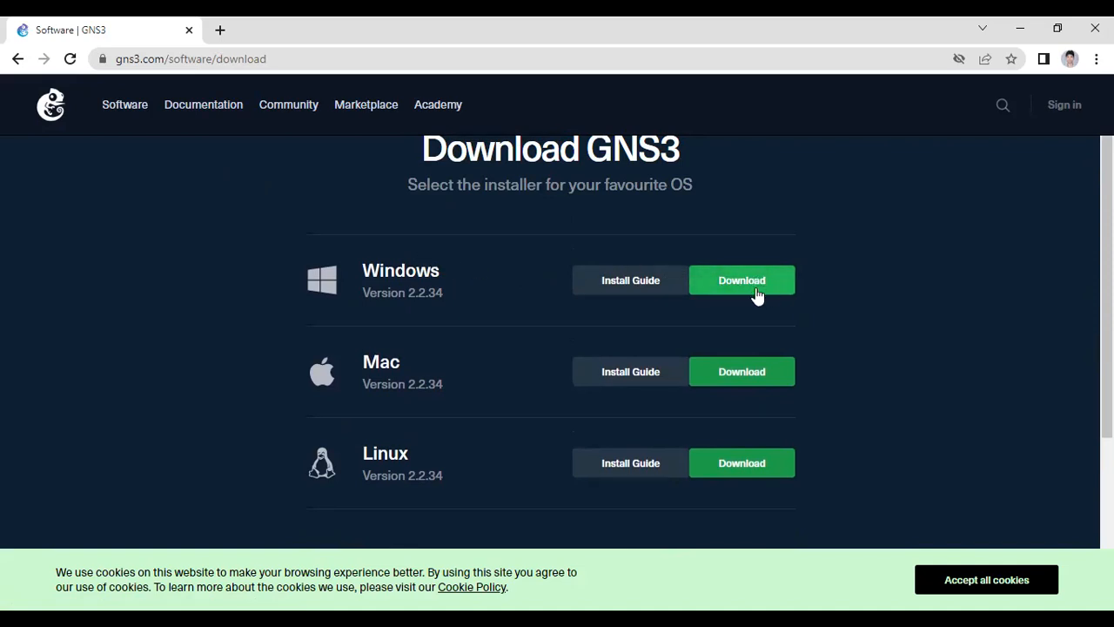
- Open the GNS3 VM download page and examine the virtual machine versions offered for each hypervisor
{"action": "scroll", "coordinate": [754, 294], "scroll_direction": "down", "scroll_amount": 3}
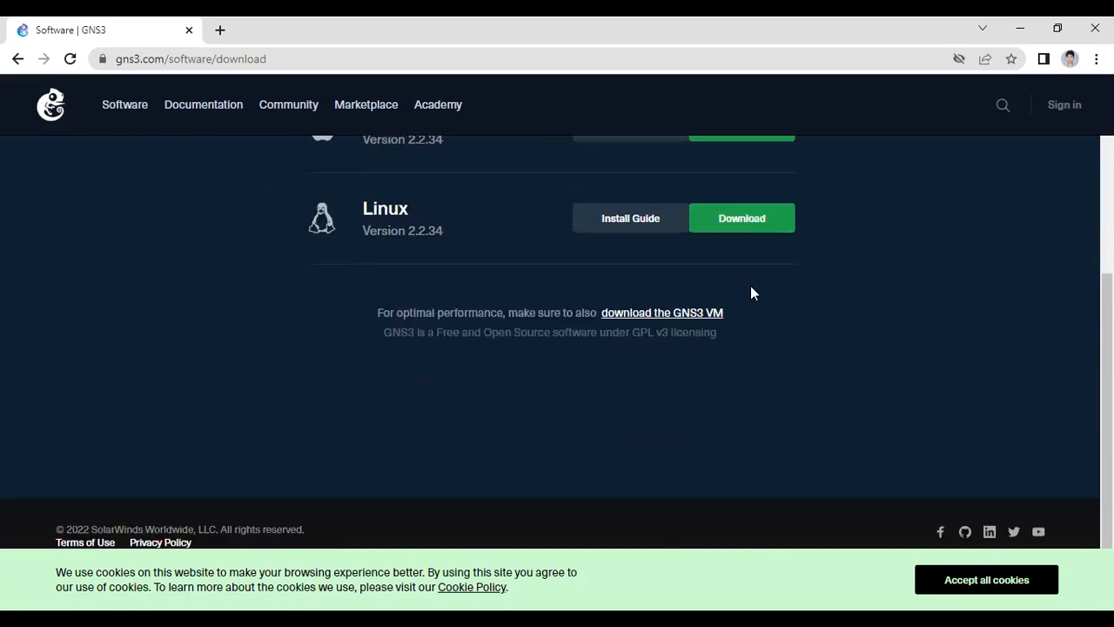
{"action": "left_click", "coordinate": [707, 322]}
{"action": "scroll", "coordinate": [594, 326], "scroll_direction": "up", "scroll_amount": 2}
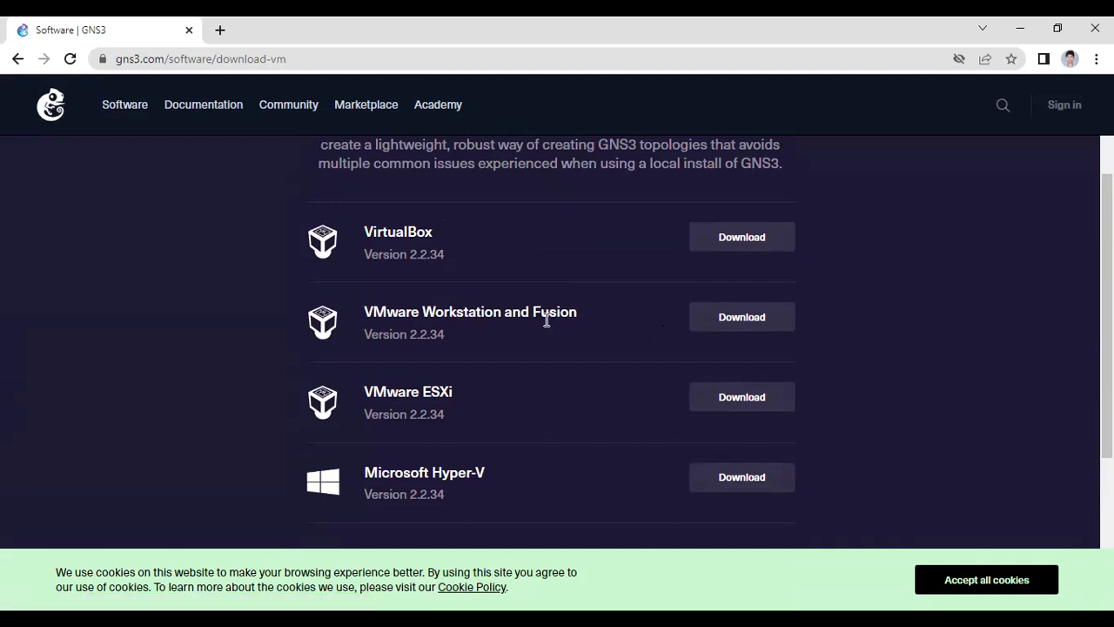
{"action": "scroll", "coordinate": [522, 303], "scroll_direction": "up", "scroll_amount": 2}
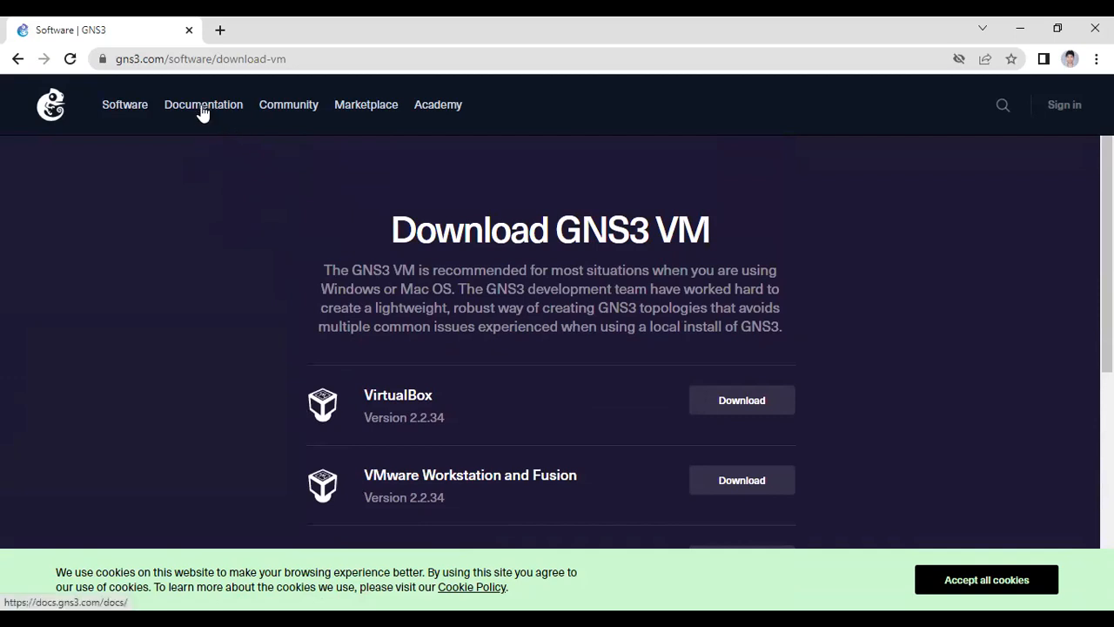
- Open the GNS3 Marketplace and browse its items, including the Software category
{"action": "left_click", "coordinate": [362, 110]}
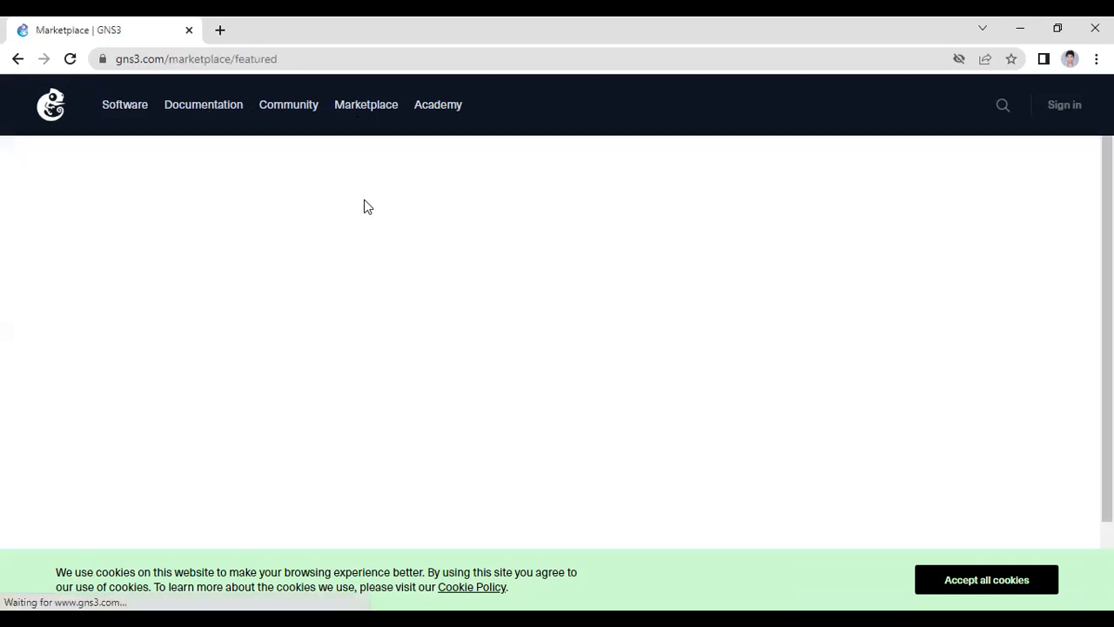
{"action": "scroll", "coordinate": [341, 265], "scroll_direction": "down", "scroll_amount": 2}
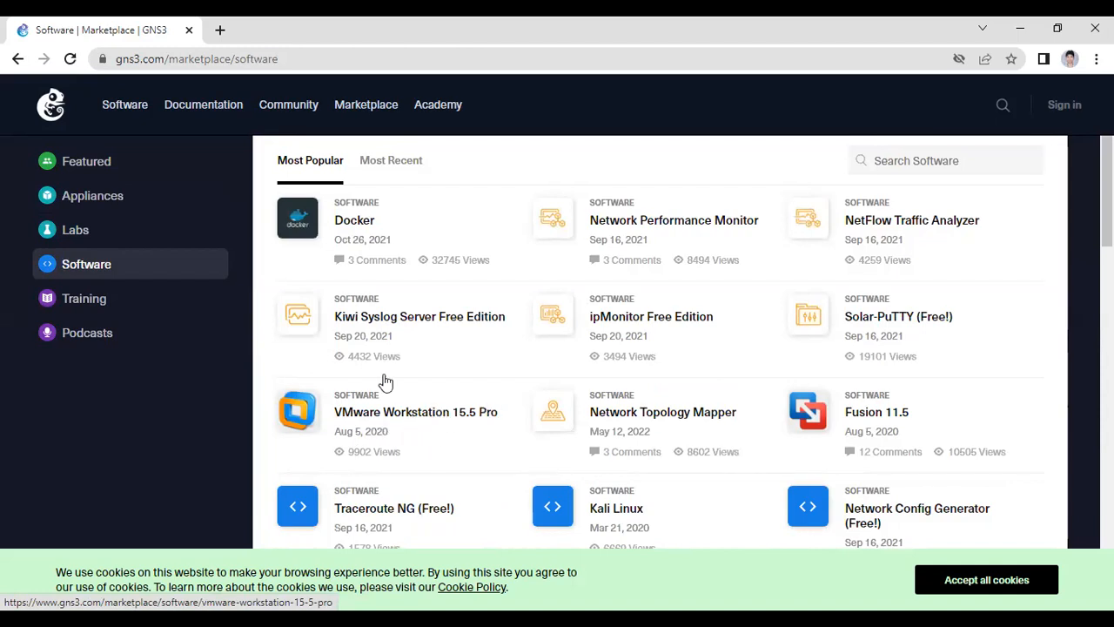
- Go back through the Software page to the GNS3 installer list and revisit the GNS3 VM download page
{"action": "left_click", "coordinate": [137, 111]}
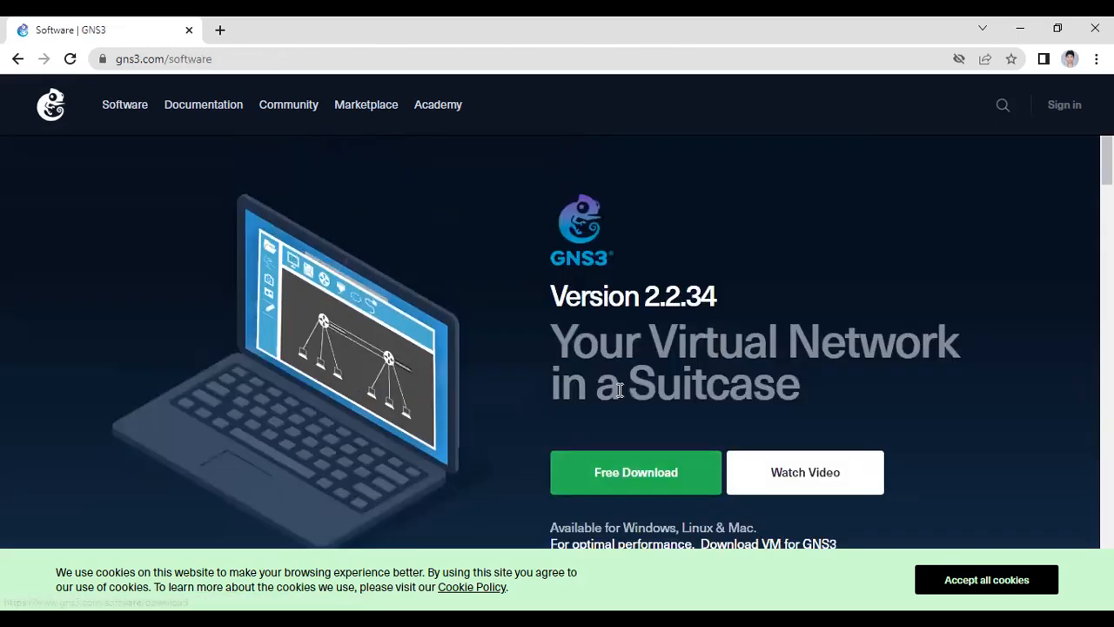
{"action": "left_click", "coordinate": [623, 526]}
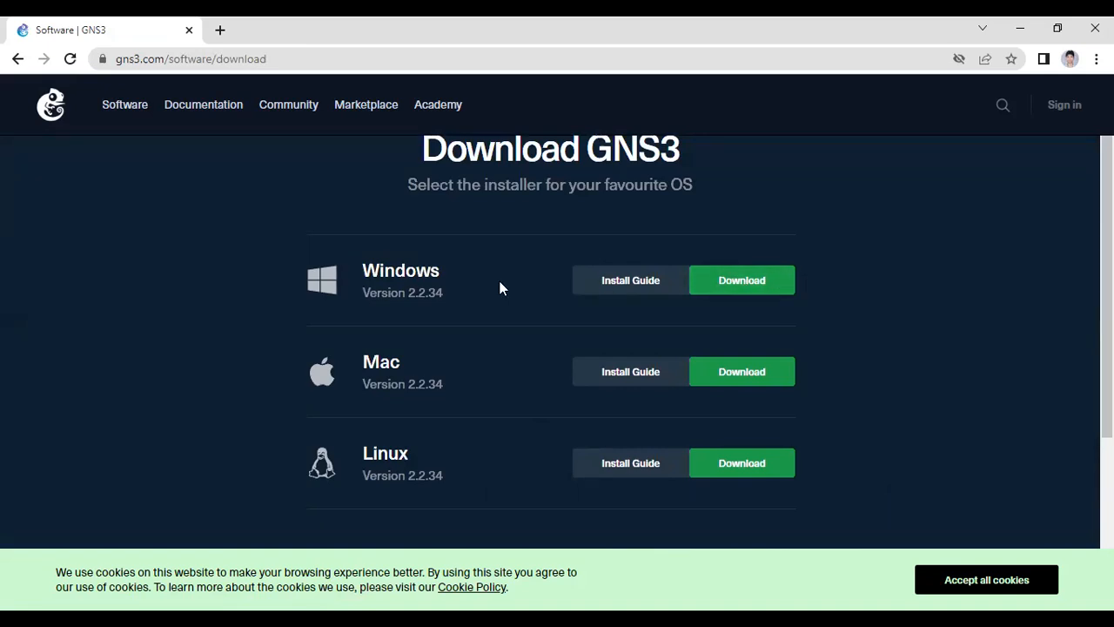
{"action": "scroll", "coordinate": [557, 305], "scroll_direction": "down", "scroll_amount": 2}
{"action": "scroll", "coordinate": [505, 287], "scroll_direction": "up", "scroll_amount": 1}
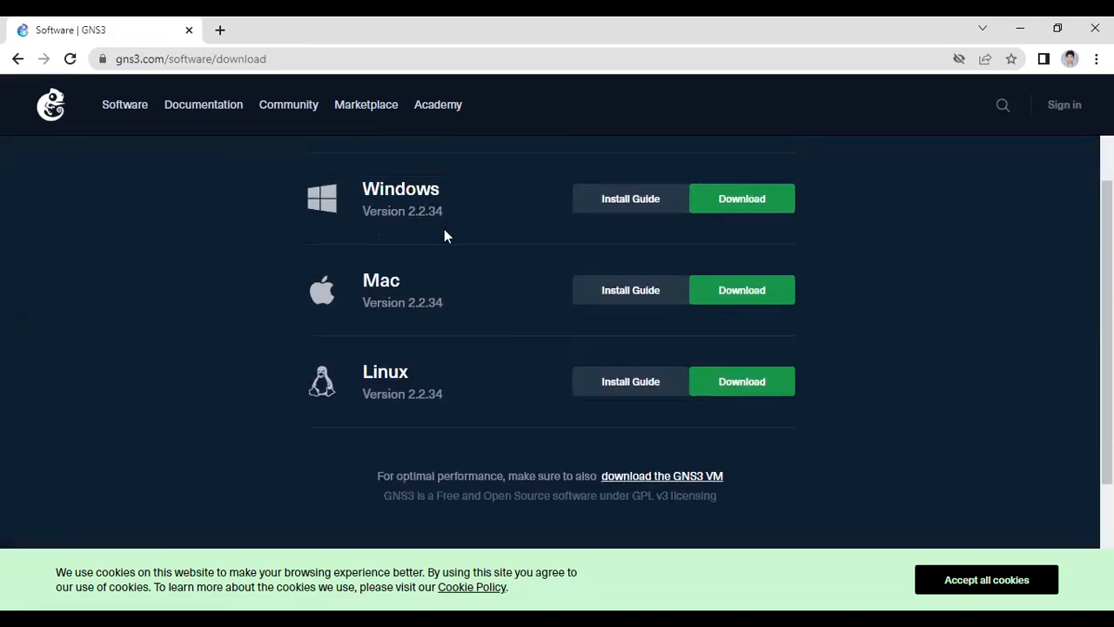
{"action": "left_click", "coordinate": [631, 476]}
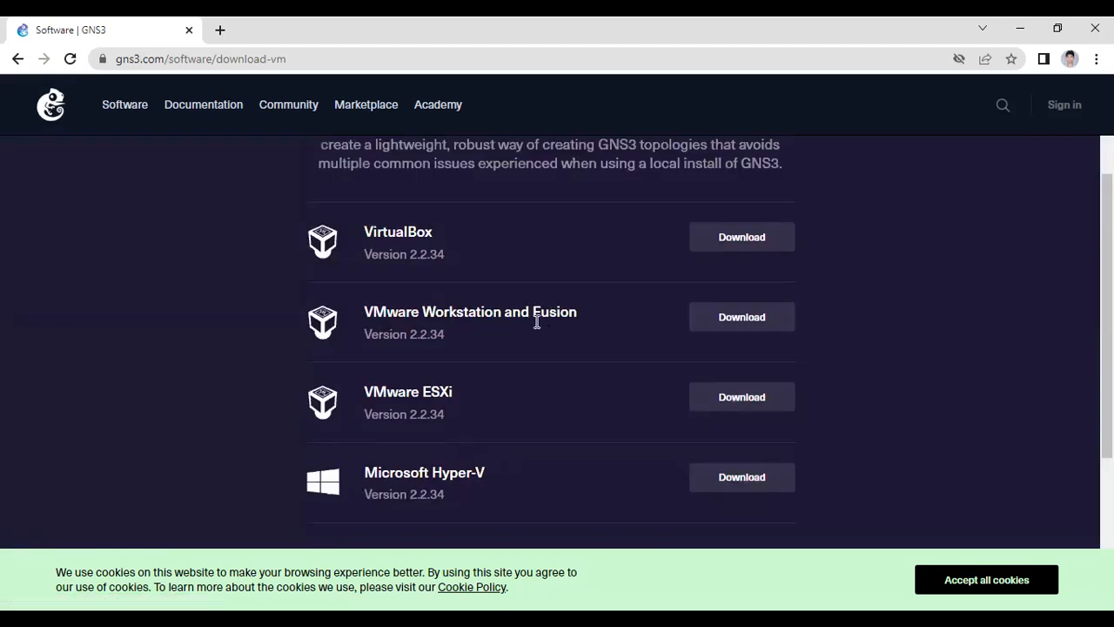
{"action": "scroll", "coordinate": [491, 308], "scroll_direction": "up", "scroll_amount": 2}
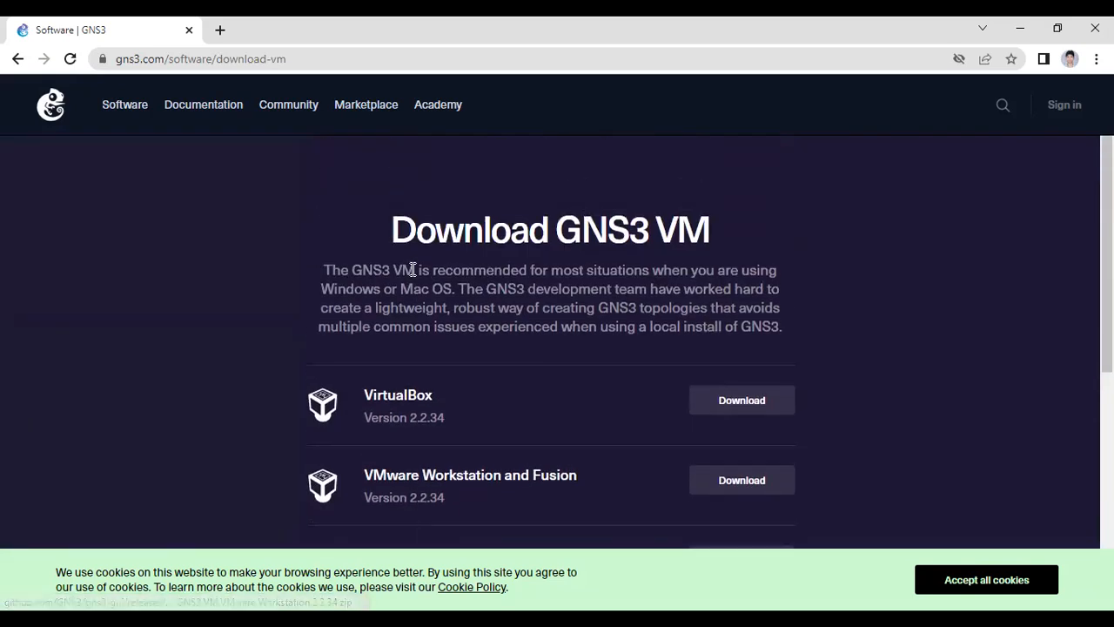
- Return to the Marketplace's featured items and open the Appliances category
{"action": "left_click", "coordinate": [339, 113]}
{"action": "scroll", "coordinate": [316, 239], "scroll_direction": "down", "scroll_amount": 2}
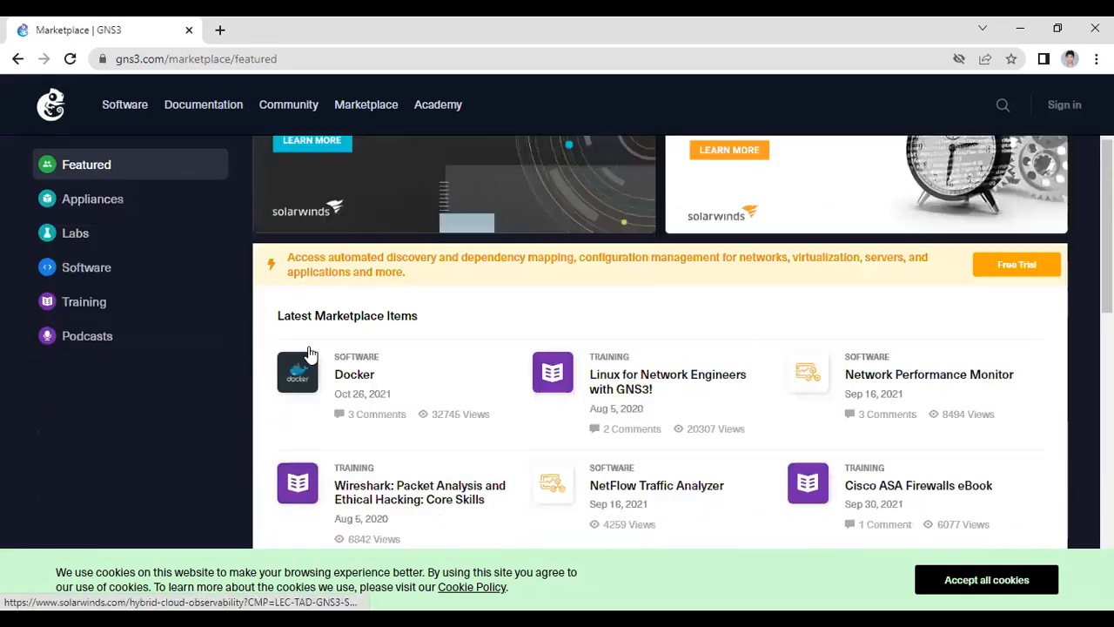
{"action": "scroll", "coordinate": [87, 191], "scroll_direction": "down", "scroll_amount": 1}
{"action": "left_click", "coordinate": [88, 189]}
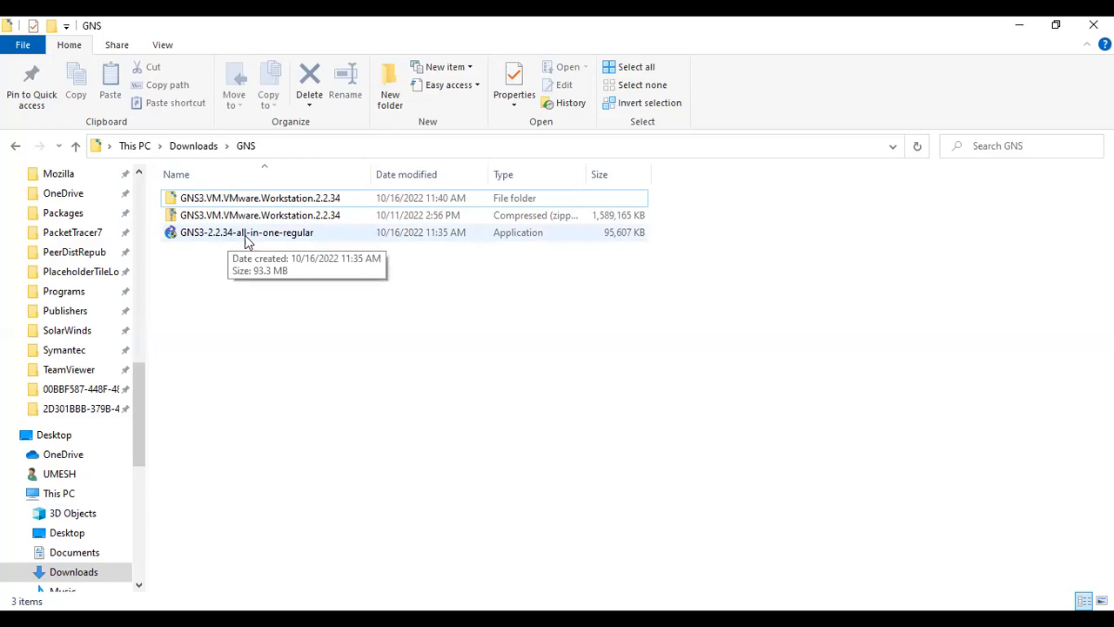
- Open the New VM folder inside the VM folder on drive E and open the Key_VM text file
{"action": "double_click", "coordinate": [298, 217]}
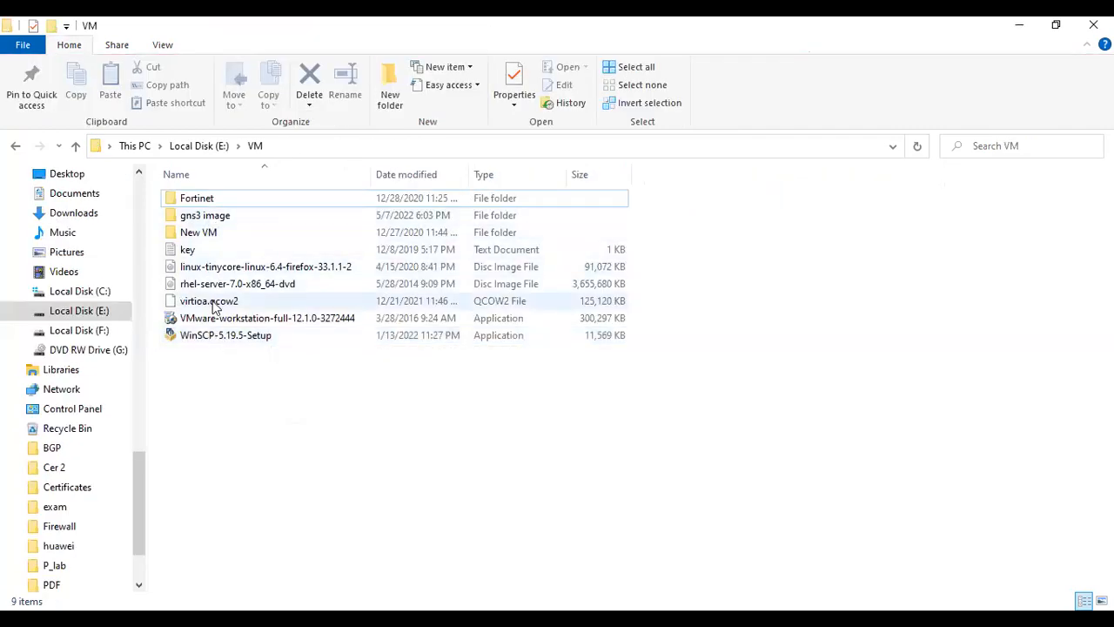
{"action": "double_click", "coordinate": [215, 233]}
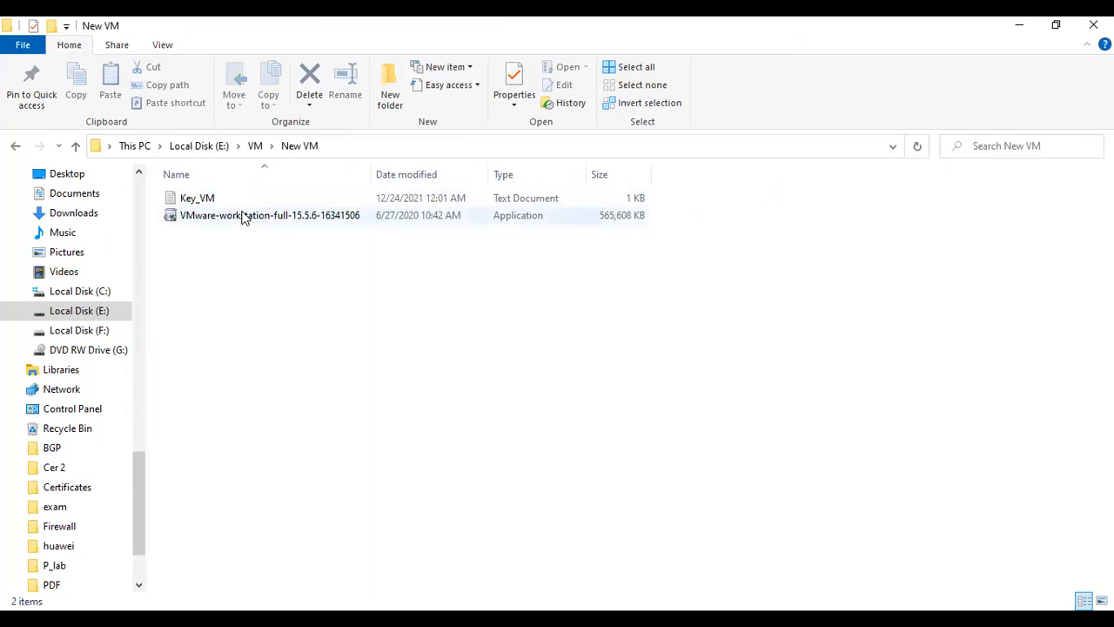
{"action": "double_click", "coordinate": [215, 201]}
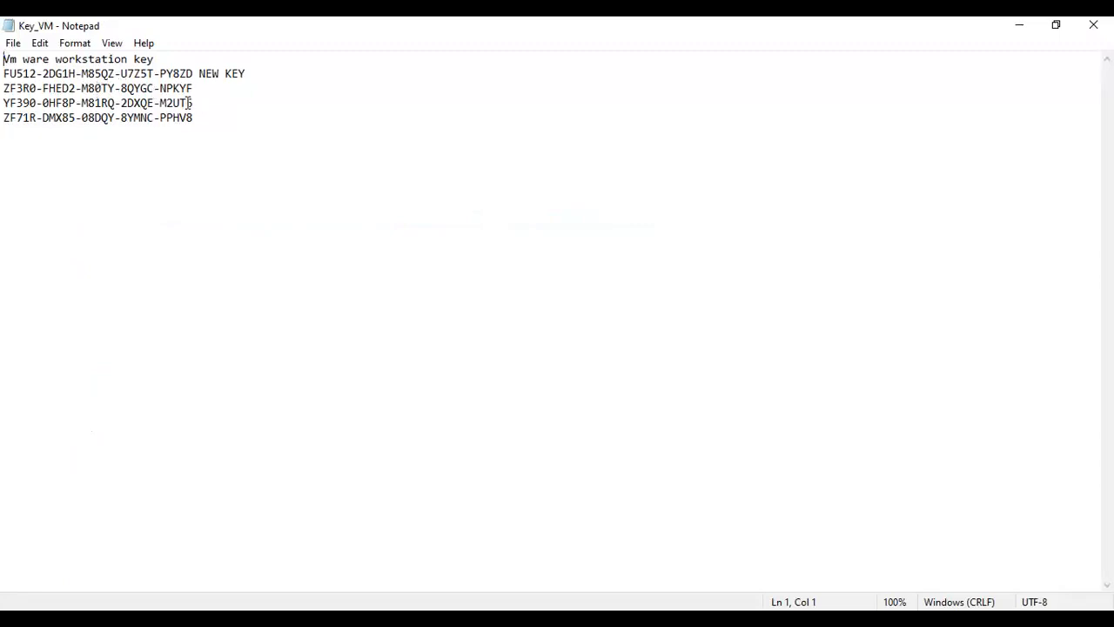
- Highlight the older VMware Workstation license keys in the Key_VM file, then clear the selection
{"action": "left_click_drag", "start_coordinate": [211, 127], "coordinate": [5, 87]}
{"action": "left_click", "coordinate": [215, 123]}
{"action": "left_click_drag", "start_coordinate": [214, 124], "coordinate": [5, 88]}
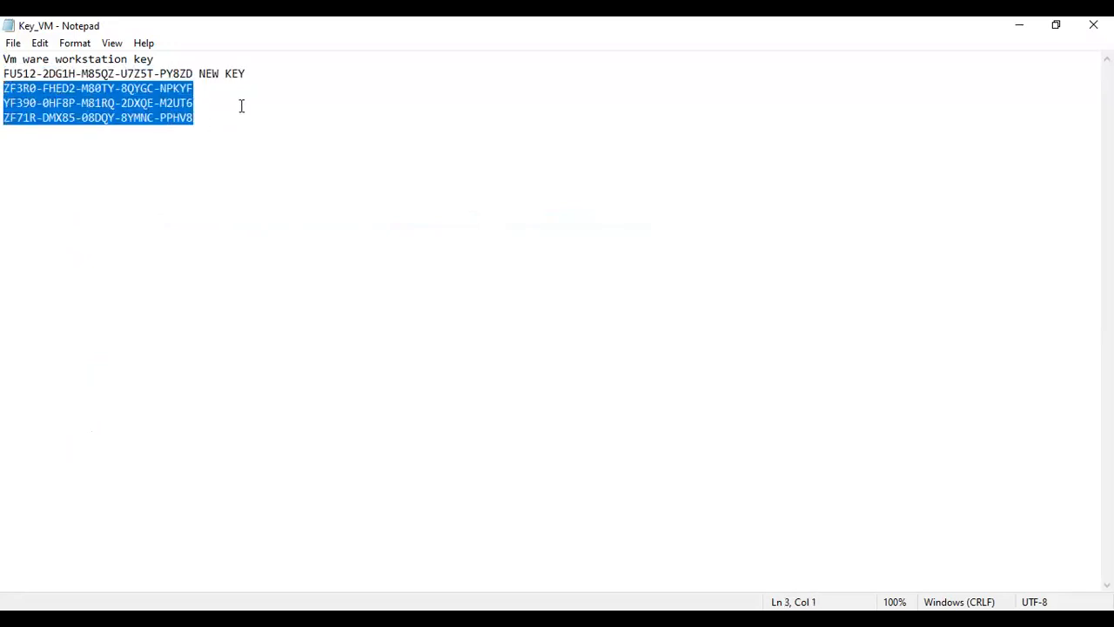
{"action": "left_click", "coordinate": [193, 103]}
{"action": "left_click_drag", "start_coordinate": [167, 103], "coordinate": [23, 89]}
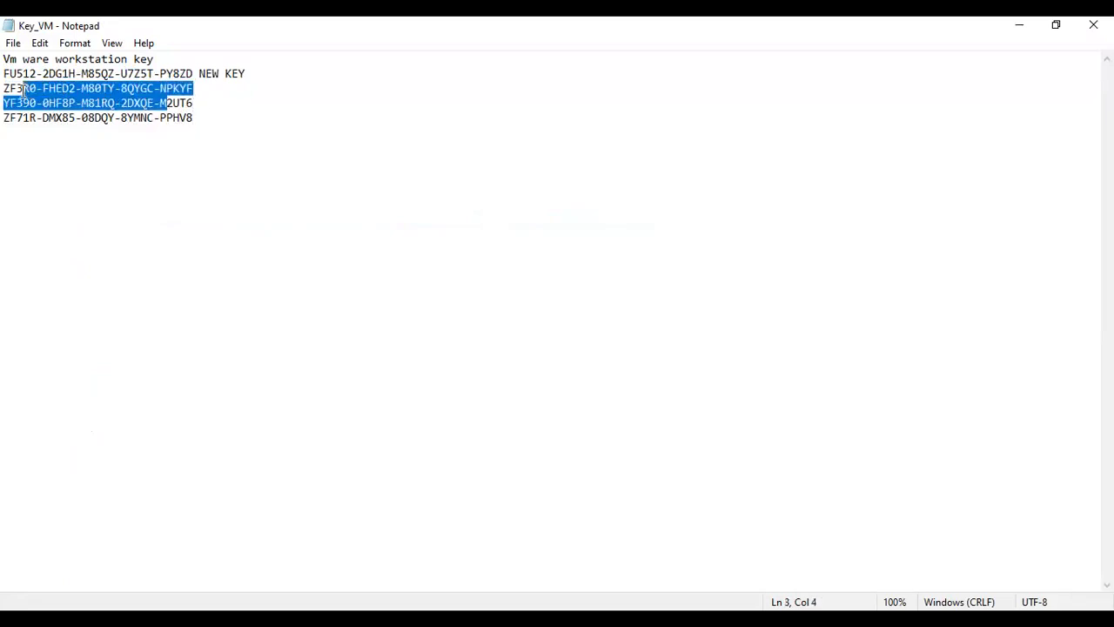
{"action": "left_click", "coordinate": [274, 107]}
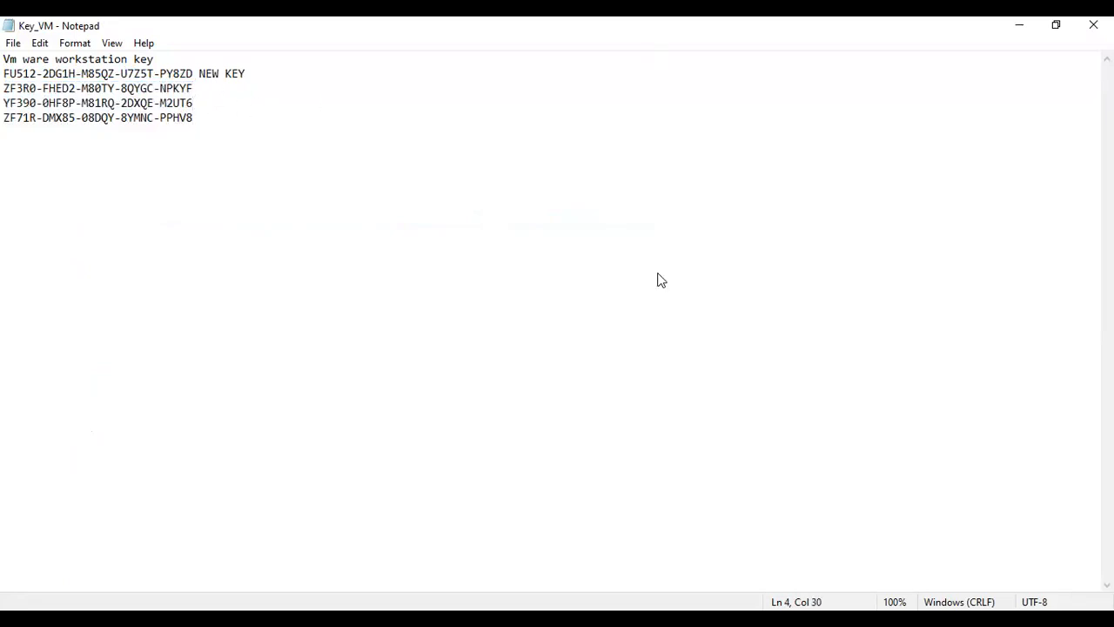
- Switch back to the GNS folder in Downloads and select the GNS3-2.2.34-all-in-one-regular installer
{"action": "key", "text": "alt+Tab"}
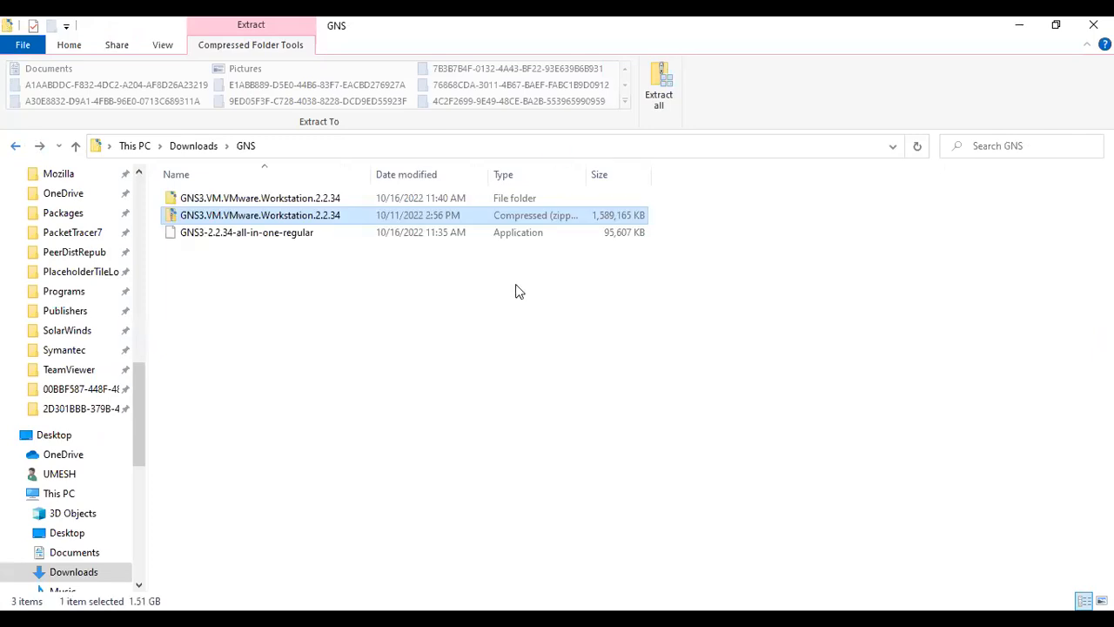
{"action": "left_click", "coordinate": [257, 233]}
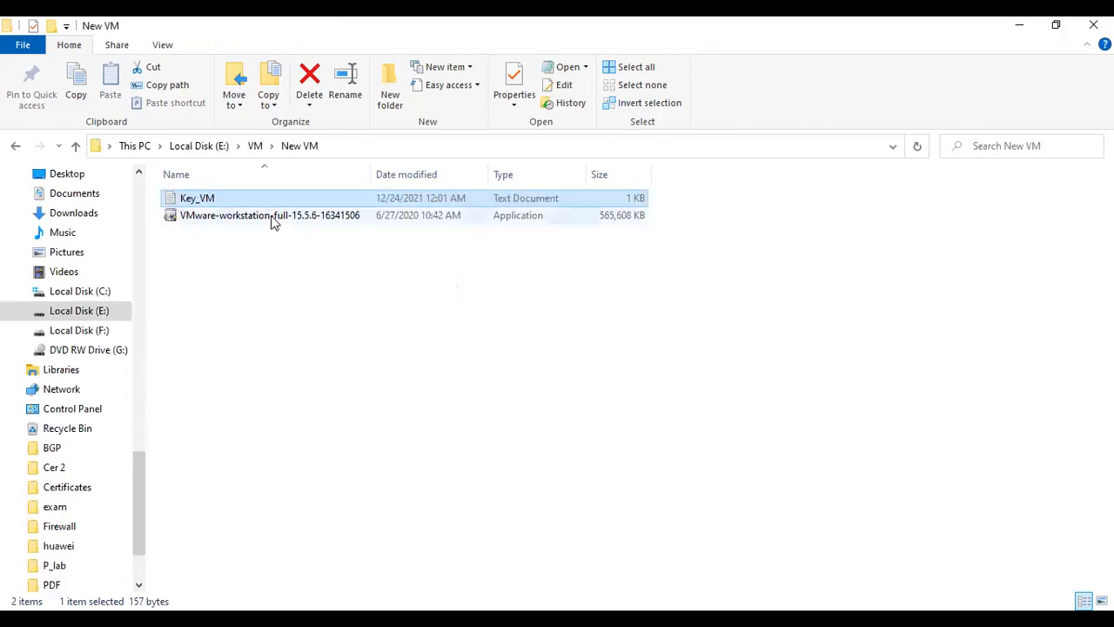
- Launch the VMware-workstation-full-15.5.6-16341506 installer from the New VM folder
{"action": "left_click", "coordinate": [276, 218]}
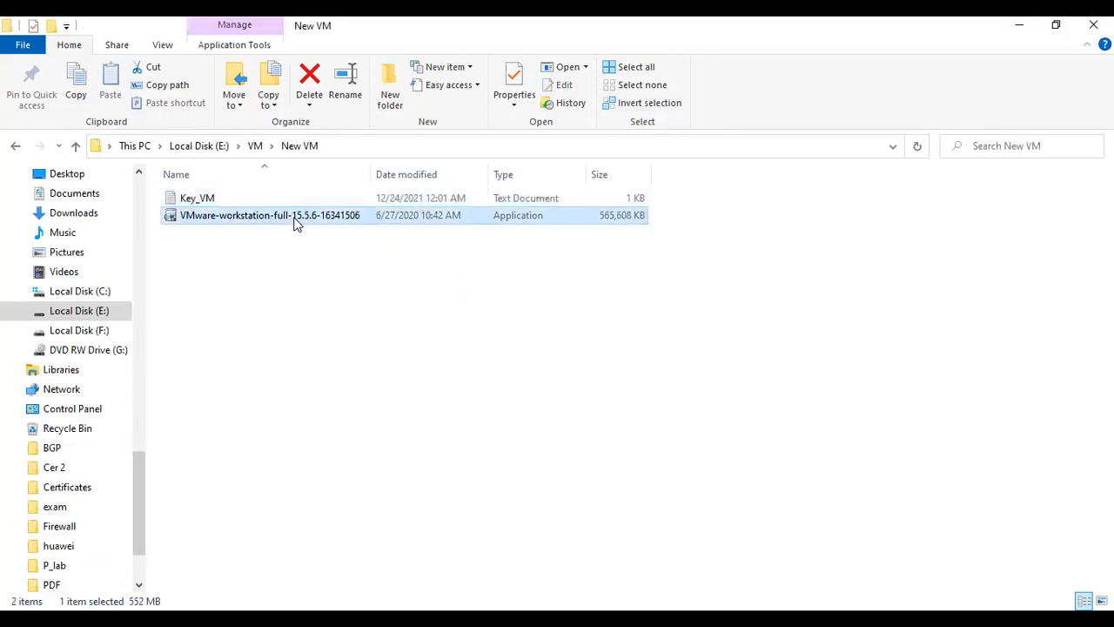
{"action": "right_click", "coordinate": [294, 222]}
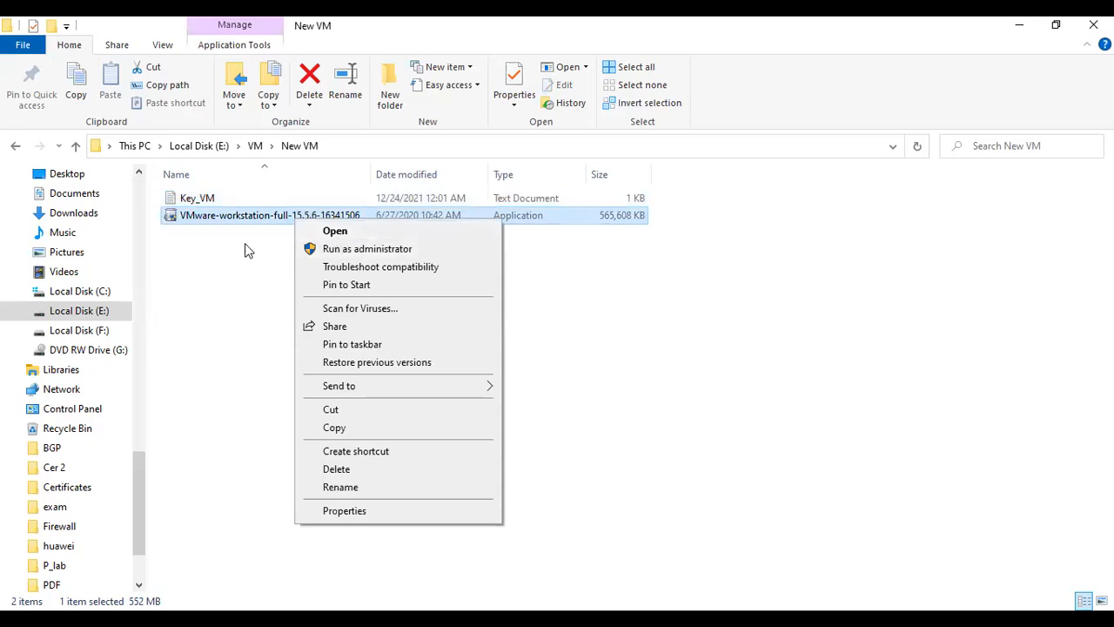
{"action": "left_click", "coordinate": [272, 218]}
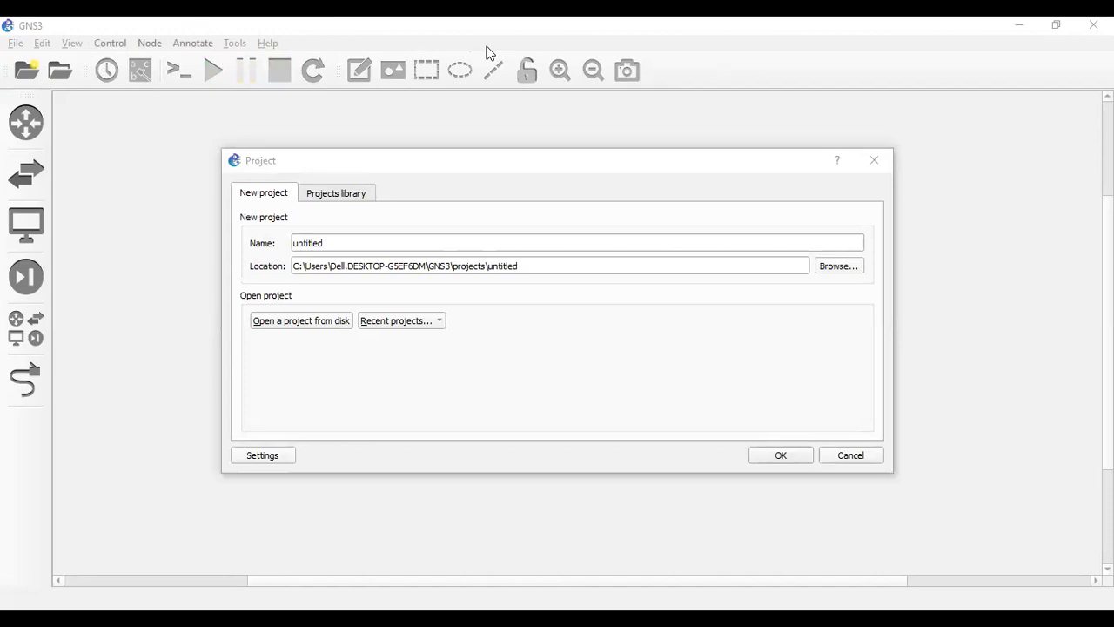
{"action": "left_click", "coordinate": [649, 389]}
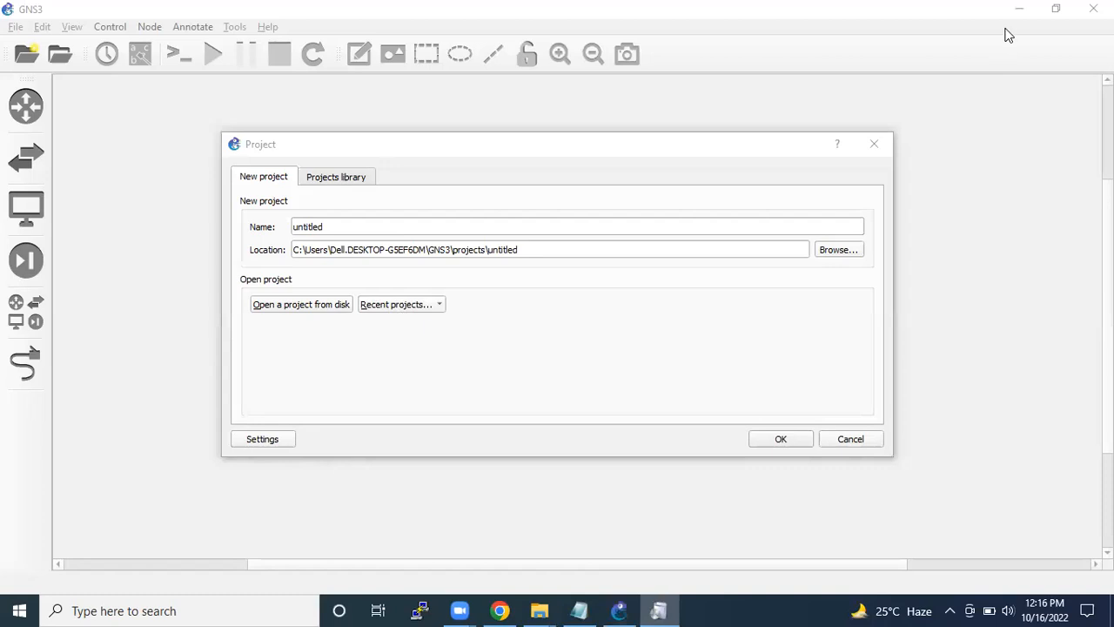
- Close the GNS3 Project dialog and minimize the GNS3, New VM and GNS folder windows
{"action": "left_click", "coordinate": [874, 144]}
{"action": "left_click", "coordinate": [1021, 10]}
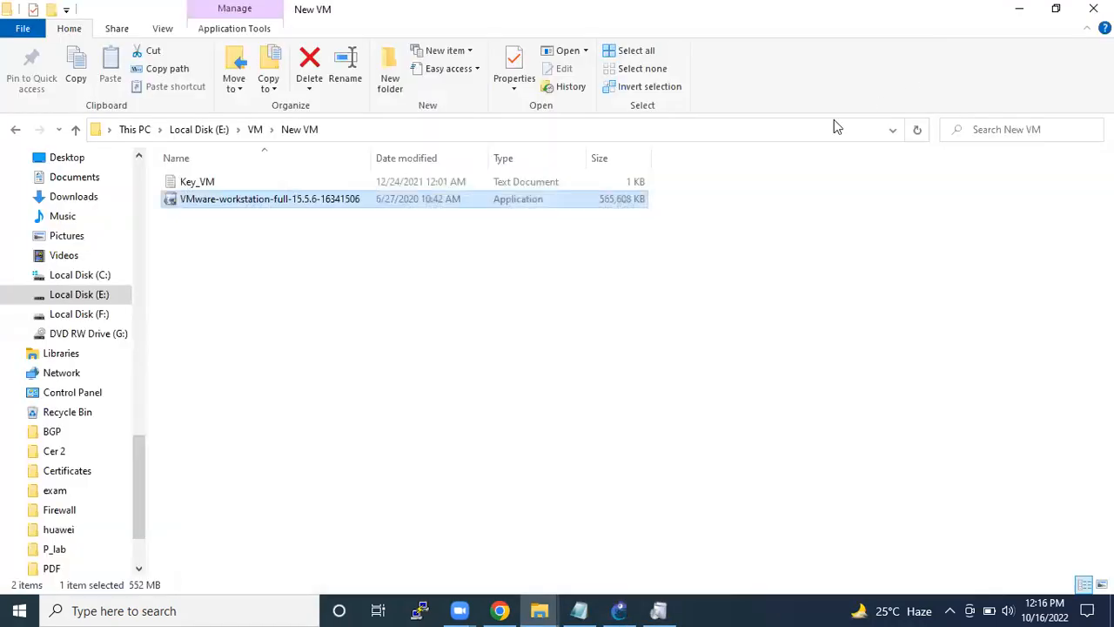
{"action": "left_click", "coordinate": [987, 28]}
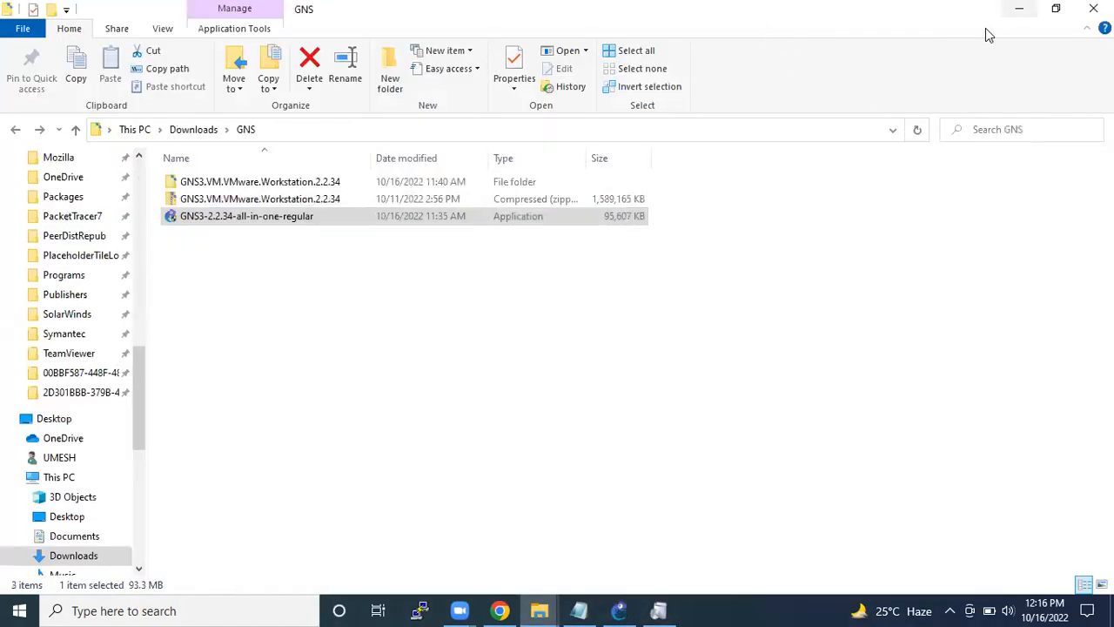
{"action": "left_click", "coordinate": [986, 29]}
{"action": "left_click", "coordinate": [1019, 9]}
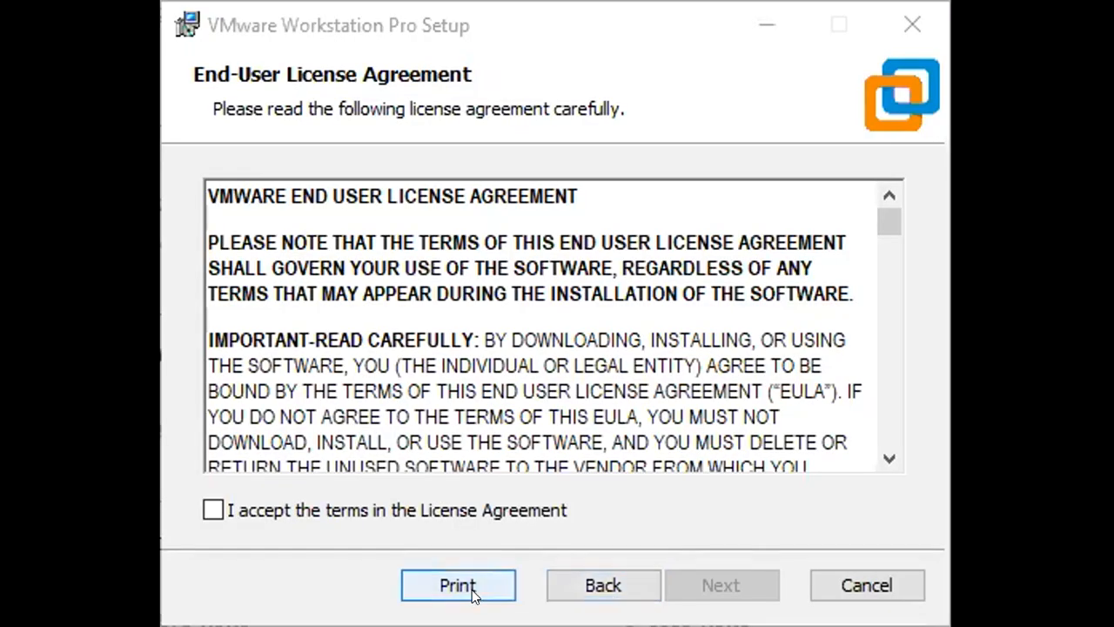
- Accept the terms of the End-User License Agreement in the VMware Workstation Pro setup
{"action": "left_click", "coordinate": [213, 509]}
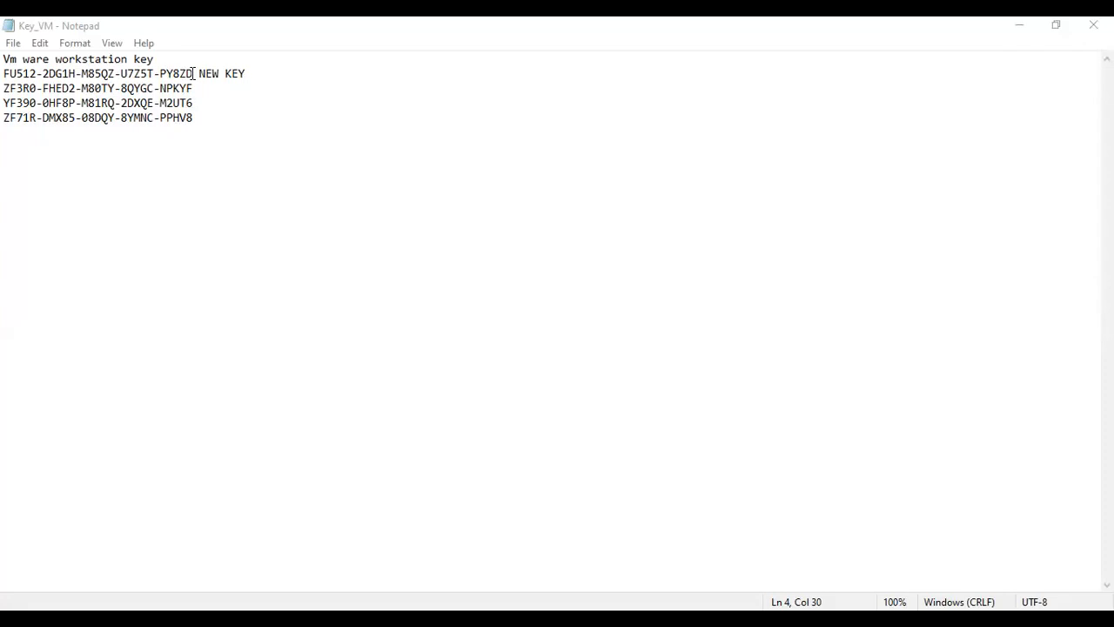
- Copy the key marked NEW KEY from the Key_VM note and paste it into the VMware setup's license key field
{"action": "left_click_drag", "start_coordinate": [192, 75], "coordinate": [5, 74]}
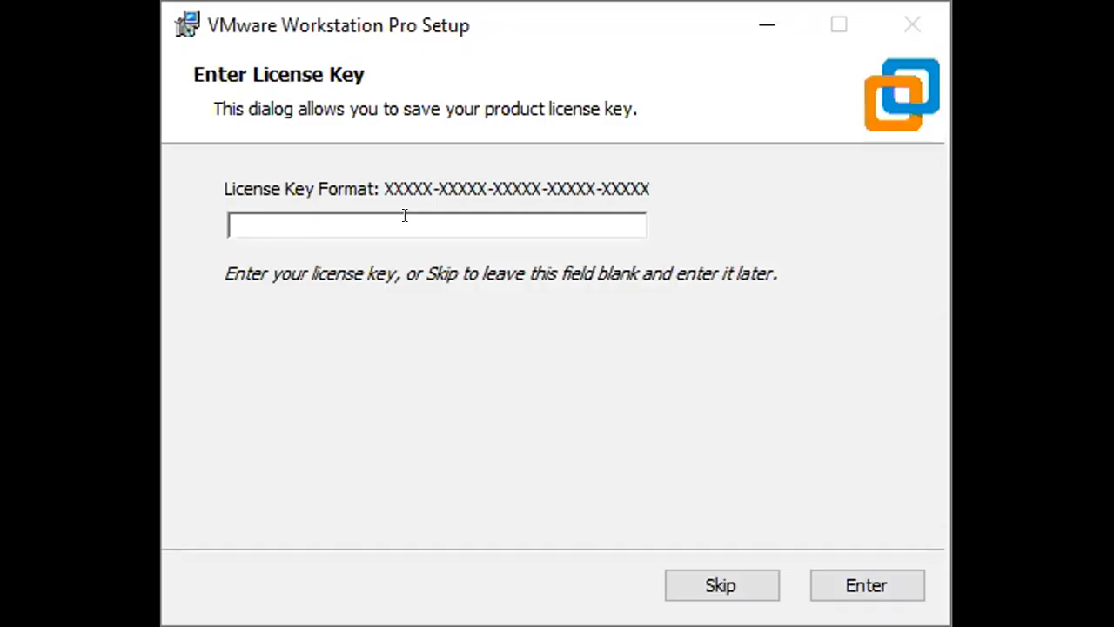
{"action": "key", "text": "ctrl+v"}
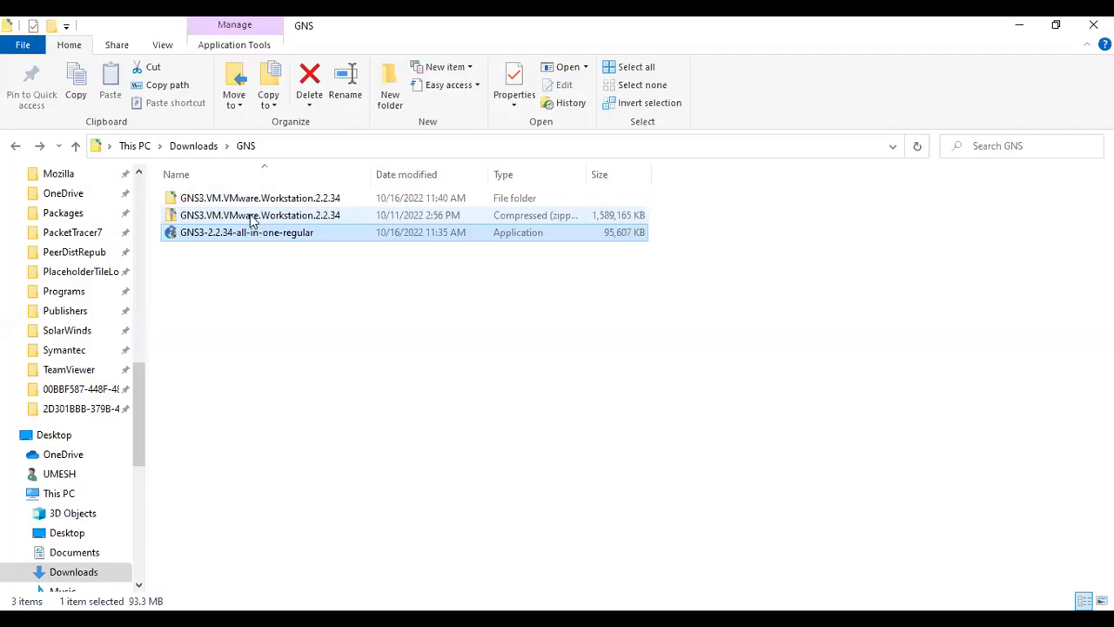
- Open the compressed GNS3.VM.VMware.Workstation.2.2.34 archive in the GNS folder, and launch VMware Workstation Pro in a maximized window
{"action": "left_click", "coordinate": [250, 215]}
{"action": "double_click", "coordinate": [250, 215]}
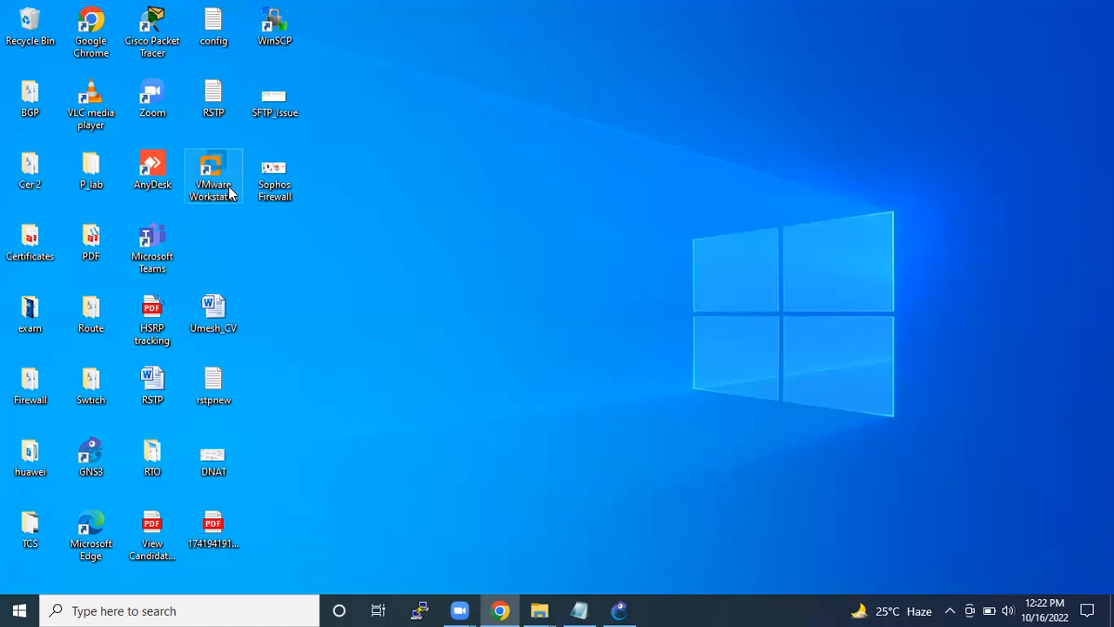
{"action": "left_click", "coordinate": [217, 180]}
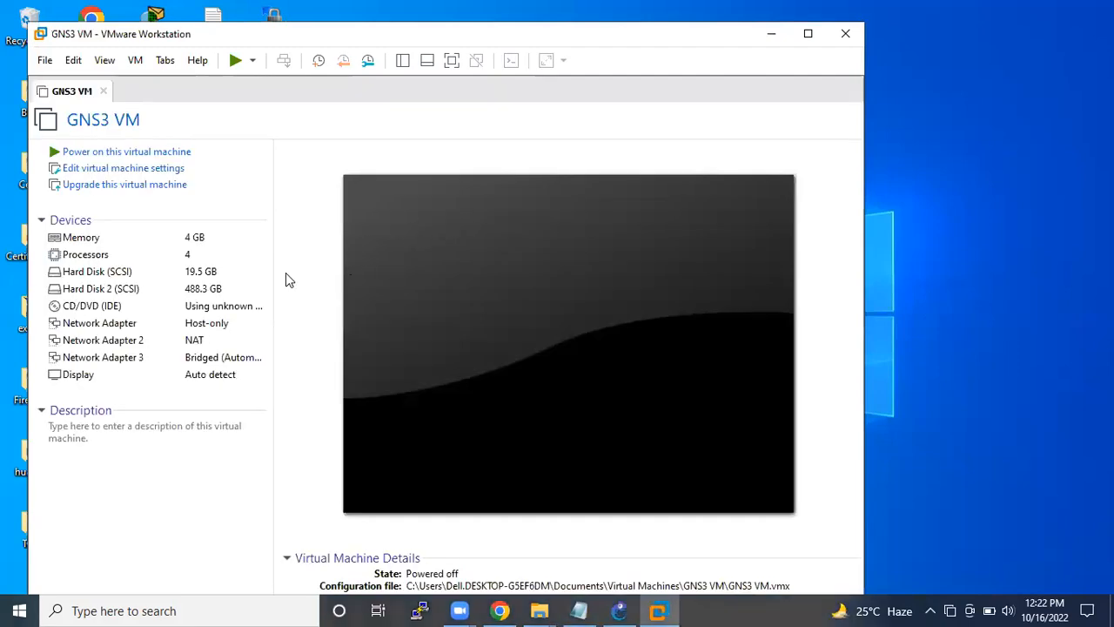
{"action": "left_click", "coordinate": [808, 34]}
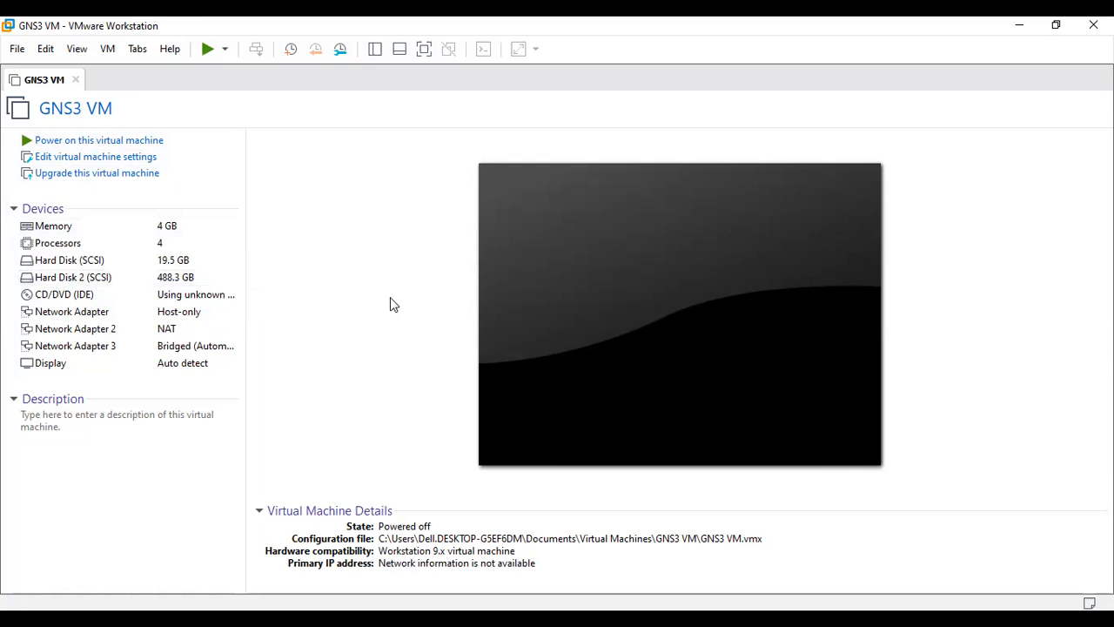
- Copy the GNS3 VM file from the compressed GNS3.VM.VMware.Workstation.2.2.34 archive to the desktop
{"action": "key", "text": "alt+Tab"}
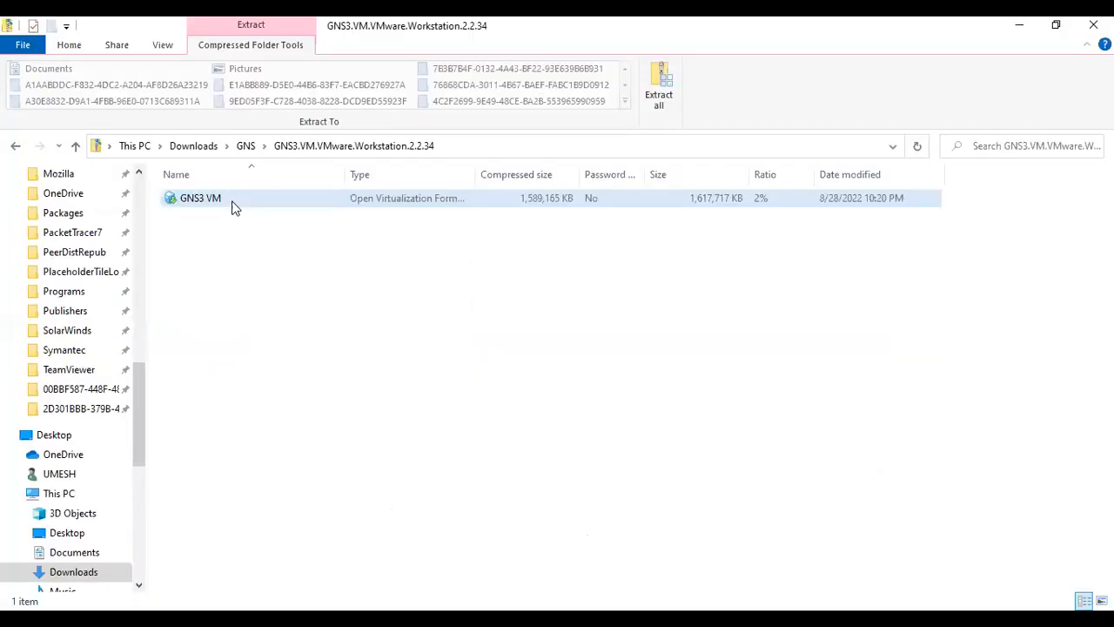
{"action": "right_click", "coordinate": [233, 207]}
{"action": "left_click", "coordinate": [201, 205]}
{"action": "double_click", "coordinate": [200, 199]}
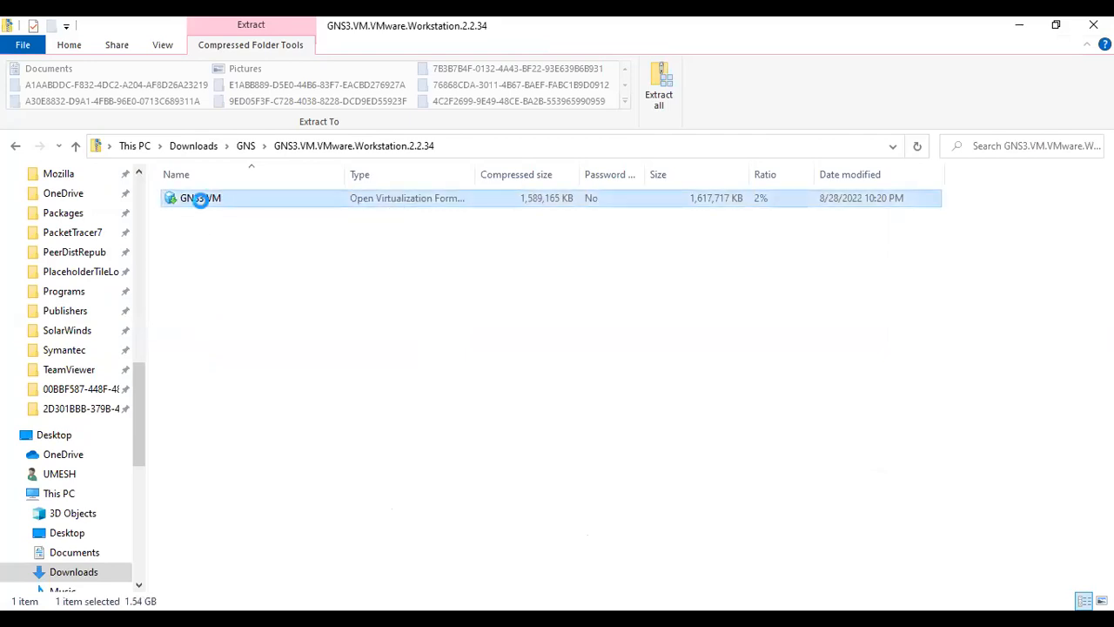
{"action": "right_click", "coordinate": [202, 200]}
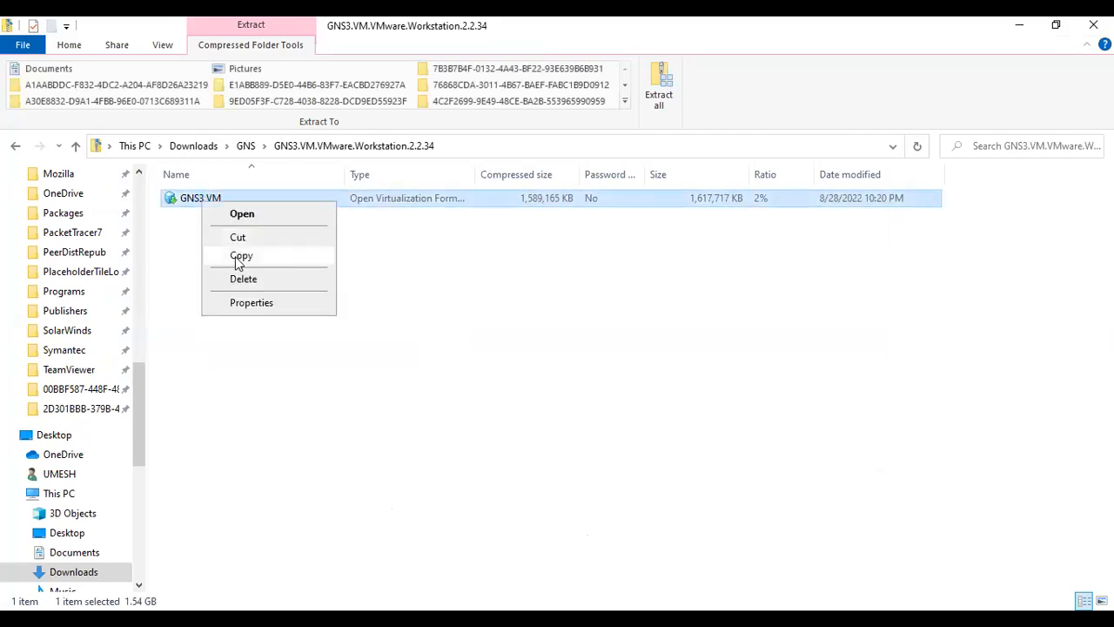
{"action": "left_click", "coordinate": [240, 257]}
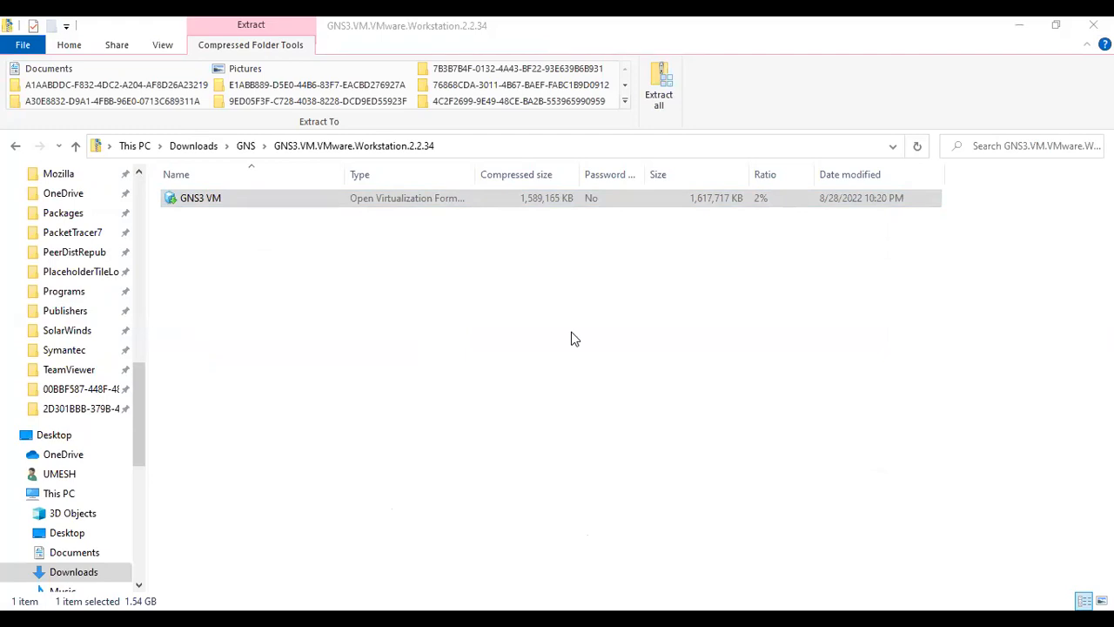
{"action": "right_click", "coordinate": [329, 290]}
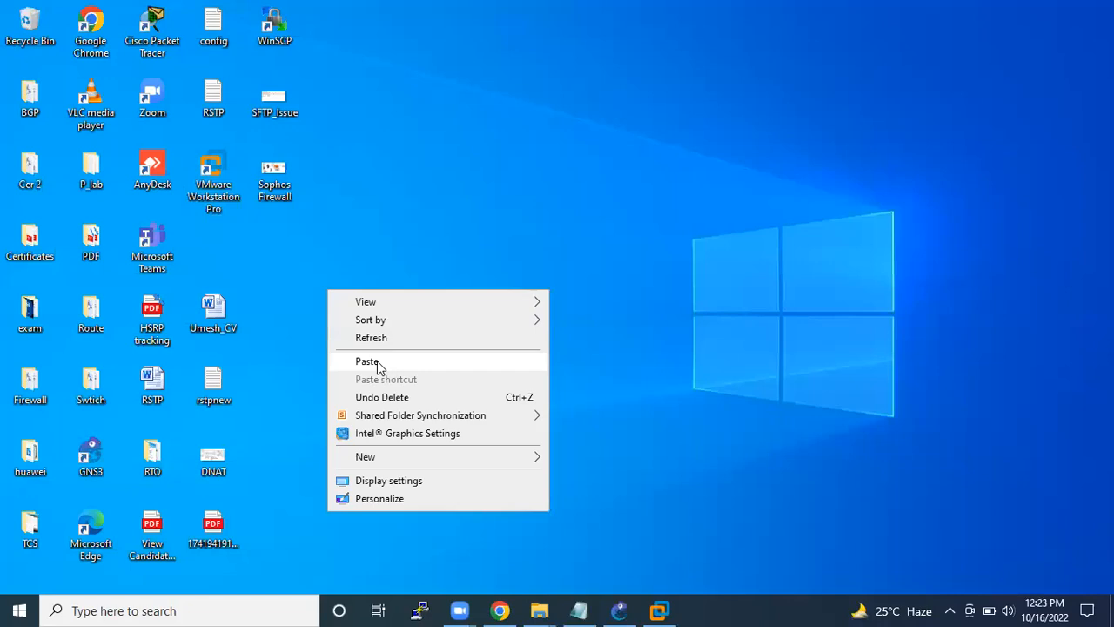
{"action": "left_click", "coordinate": [342, 339]}
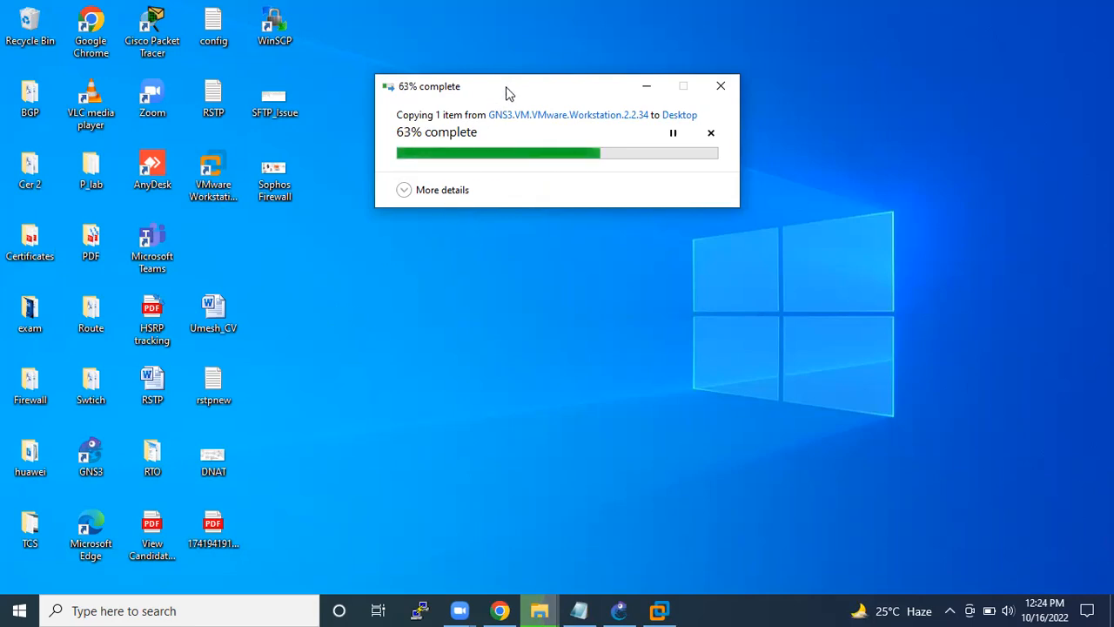
{"action": "left_click_drag", "start_coordinate": [508, 93], "coordinate": [190, 276]}
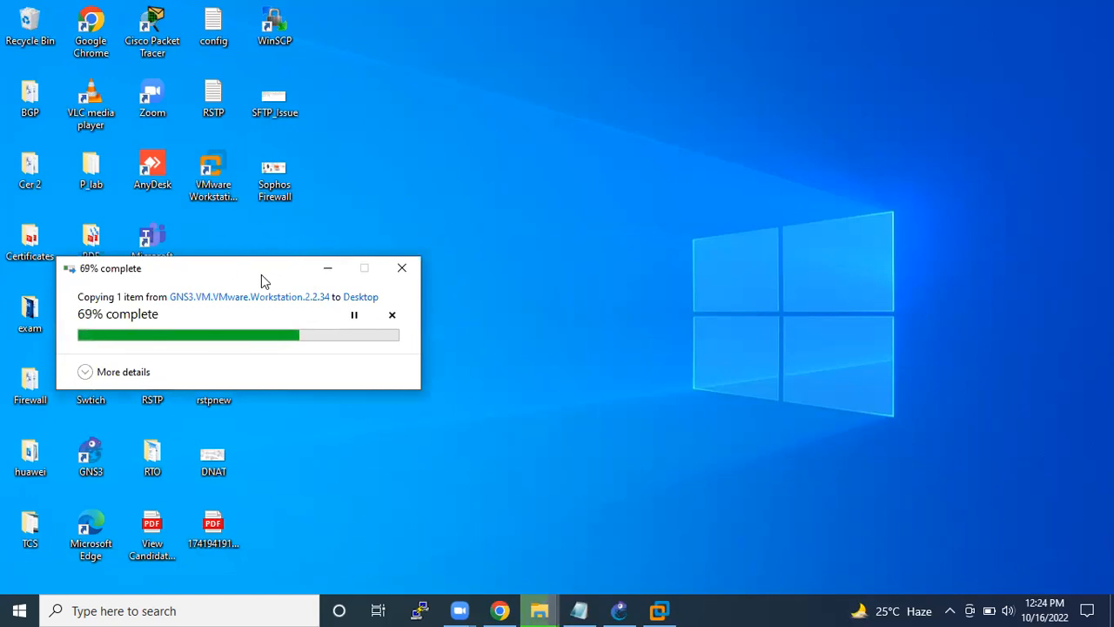
{"action": "left_click_drag", "start_coordinate": [261, 275], "coordinate": [204, 342]}
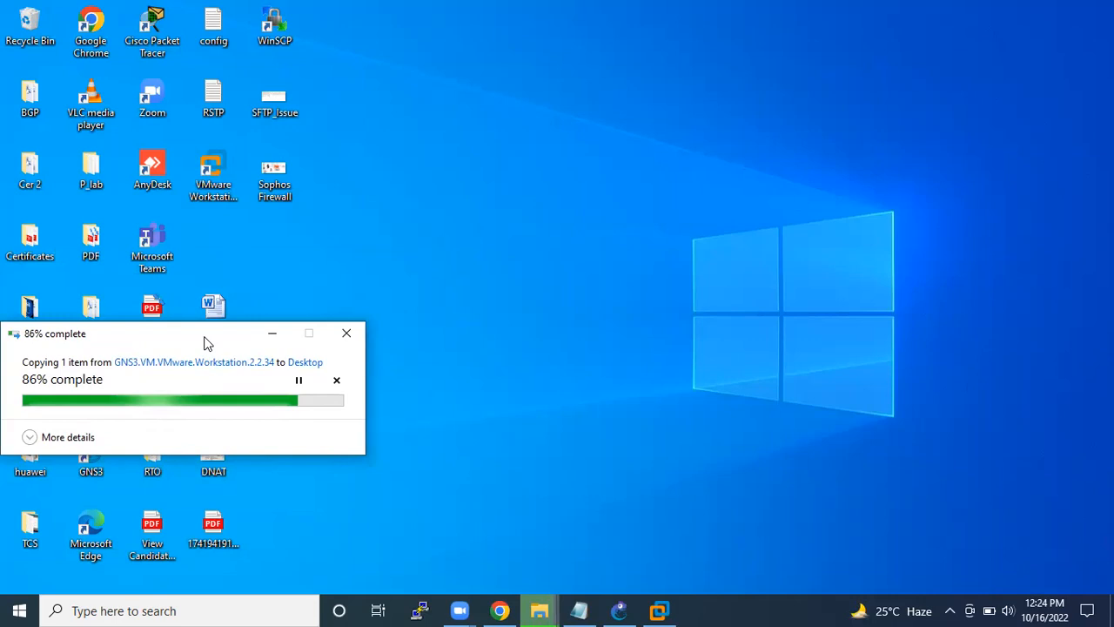
{"action": "left_click_drag", "start_coordinate": [206, 342], "coordinate": [412, 208]}
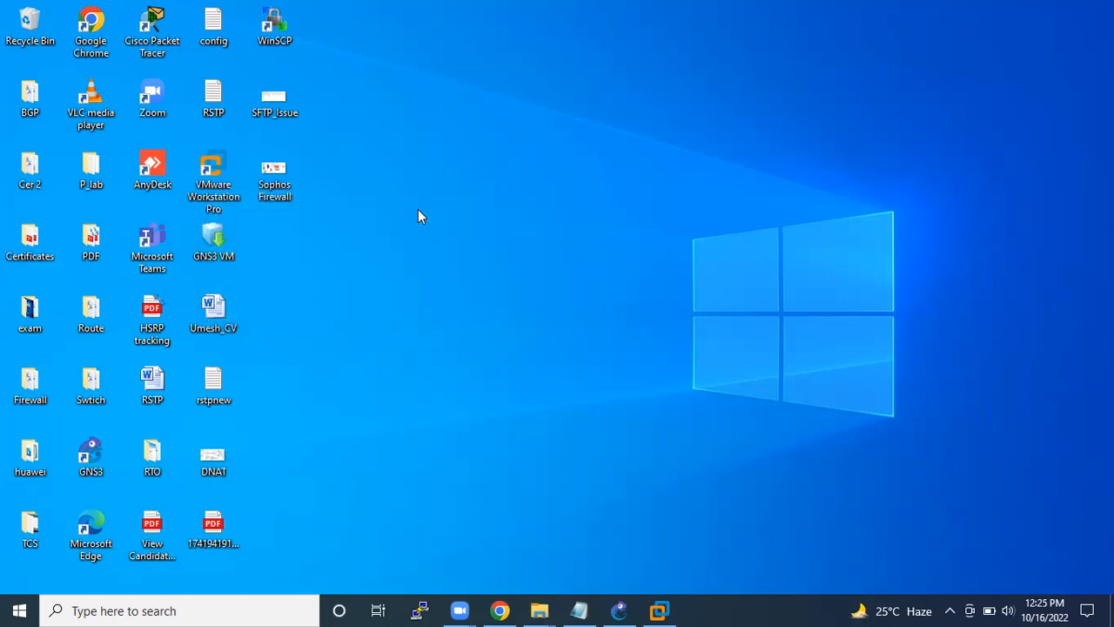
- Open the GNS3 VM appliance from the Desktop in VMware Workstation to start the virtual machine import
{"action": "double_click", "coordinate": [222, 235]}
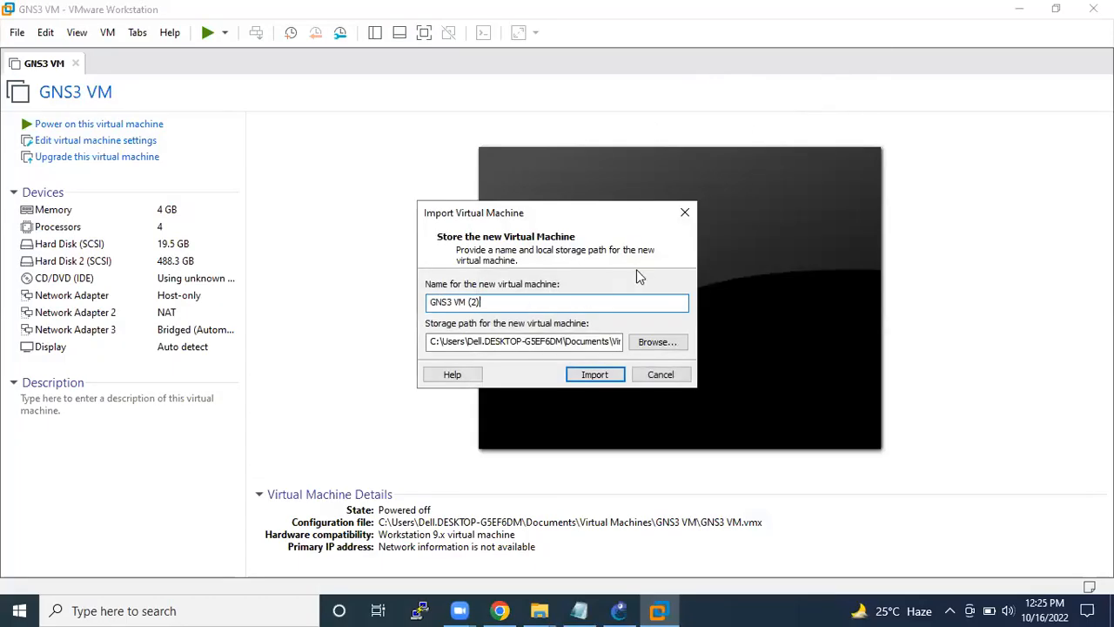
{"action": "left_click", "coordinate": [684, 215]}
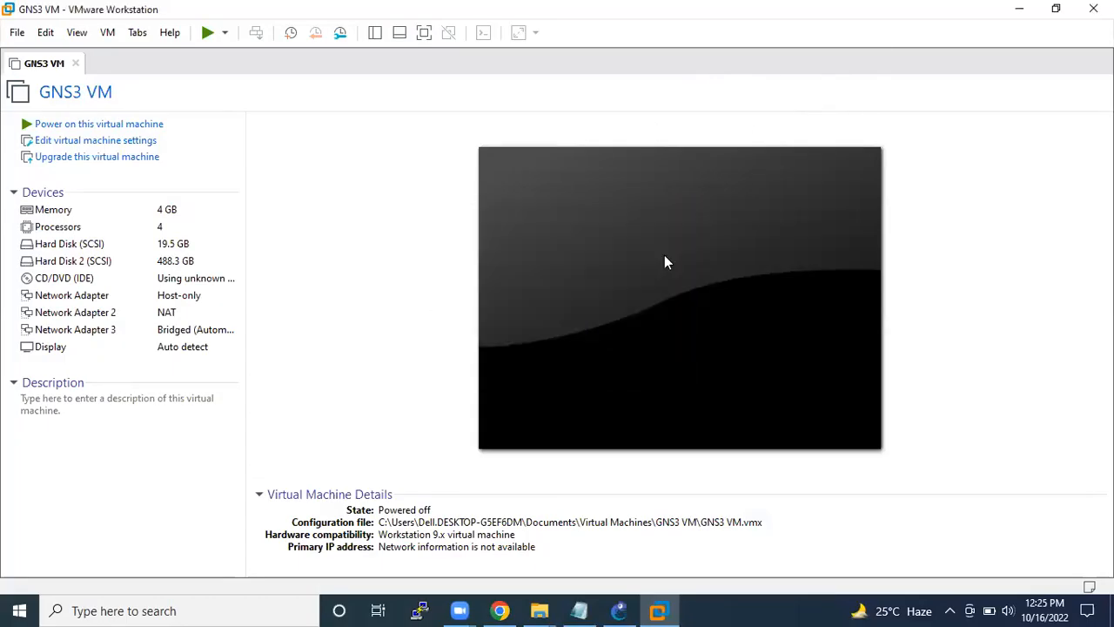
{"action": "left_click", "coordinate": [17, 35]}
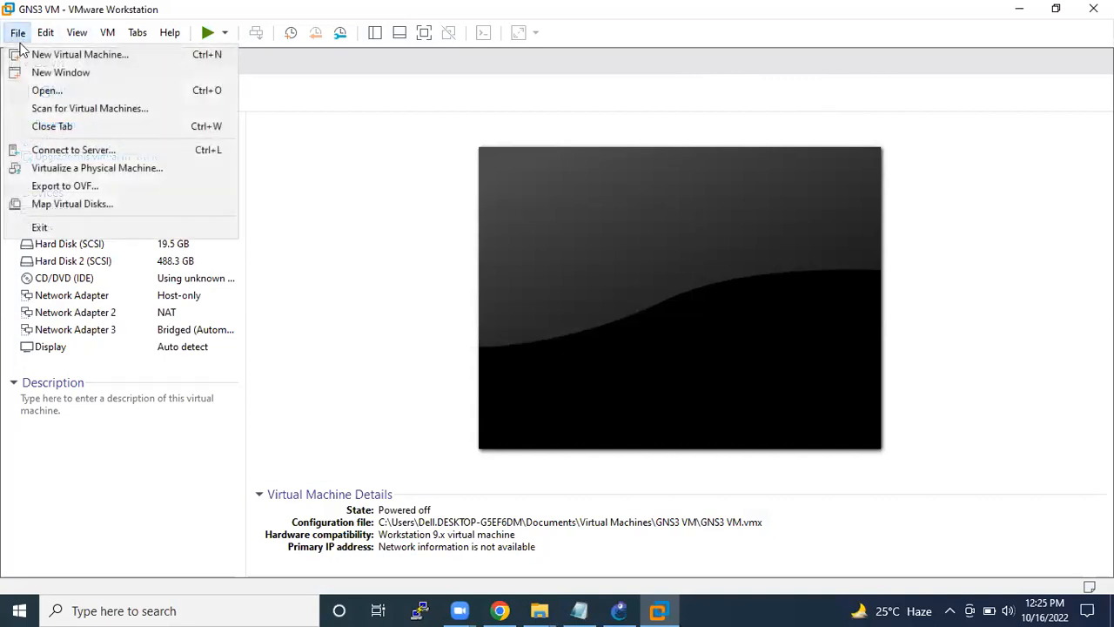
{"action": "left_click", "coordinate": [54, 91]}
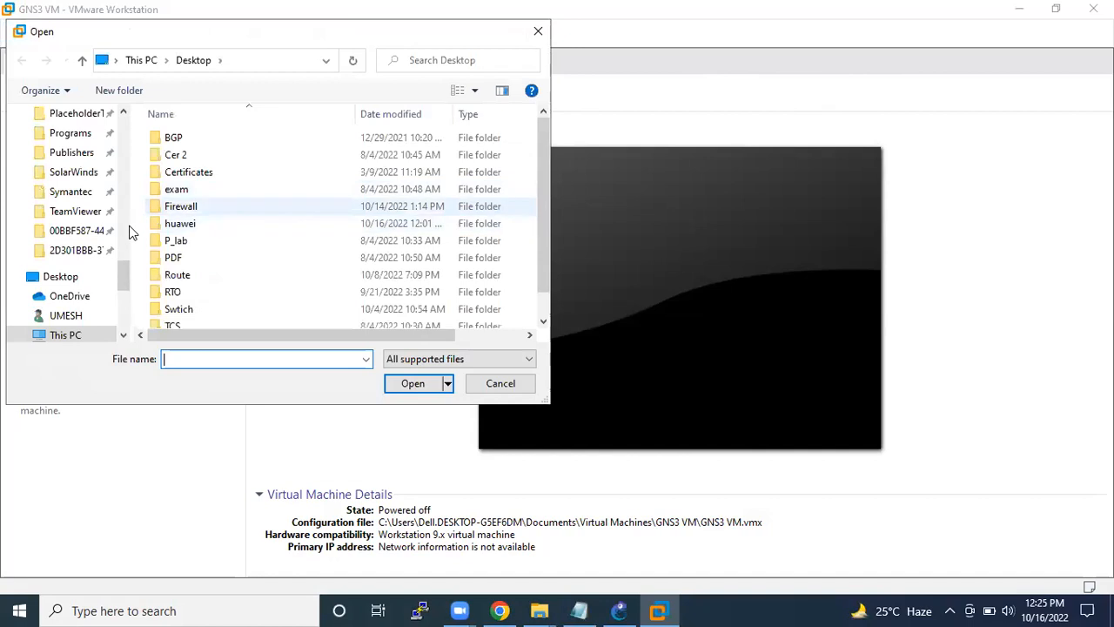
{"action": "left_click_drag", "start_coordinate": [125, 273], "coordinate": [107, 105]}
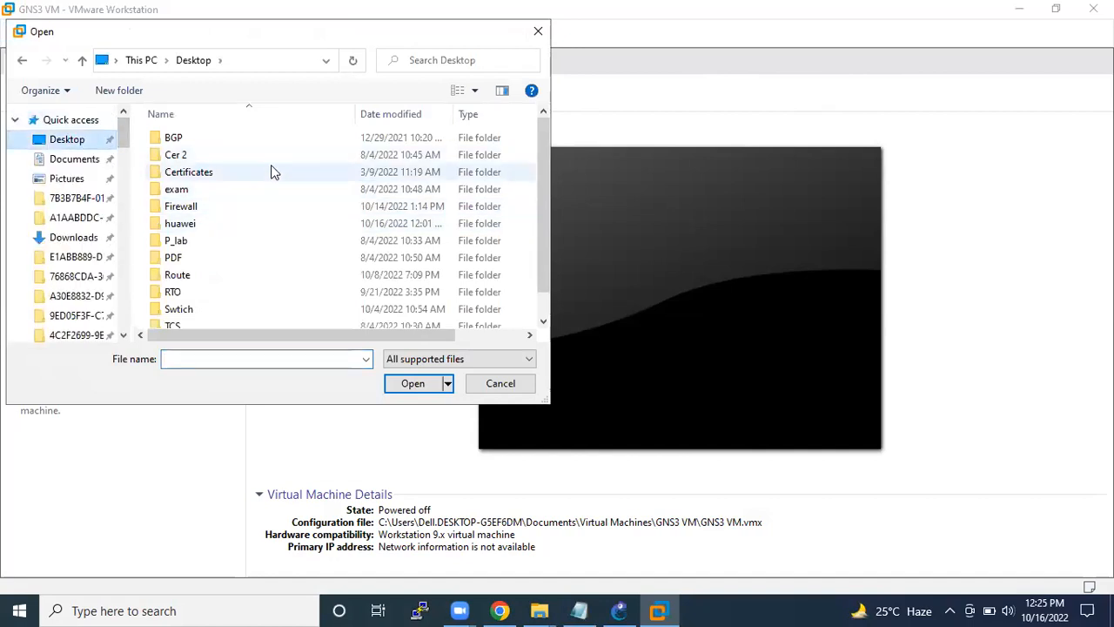
{"action": "left_click", "coordinate": [74, 142]}
{"action": "scroll", "coordinate": [396, 197], "scroll_direction": "down", "scroll_amount": 1}
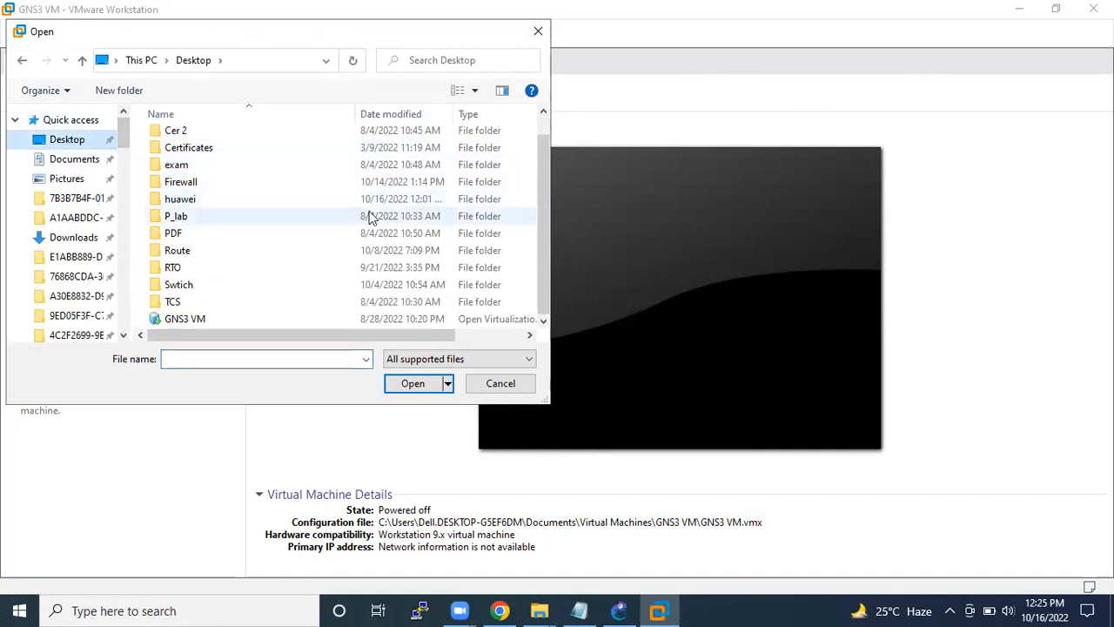
{"action": "left_click", "coordinate": [209, 319]}
{"action": "left_click", "coordinate": [441, 382]}
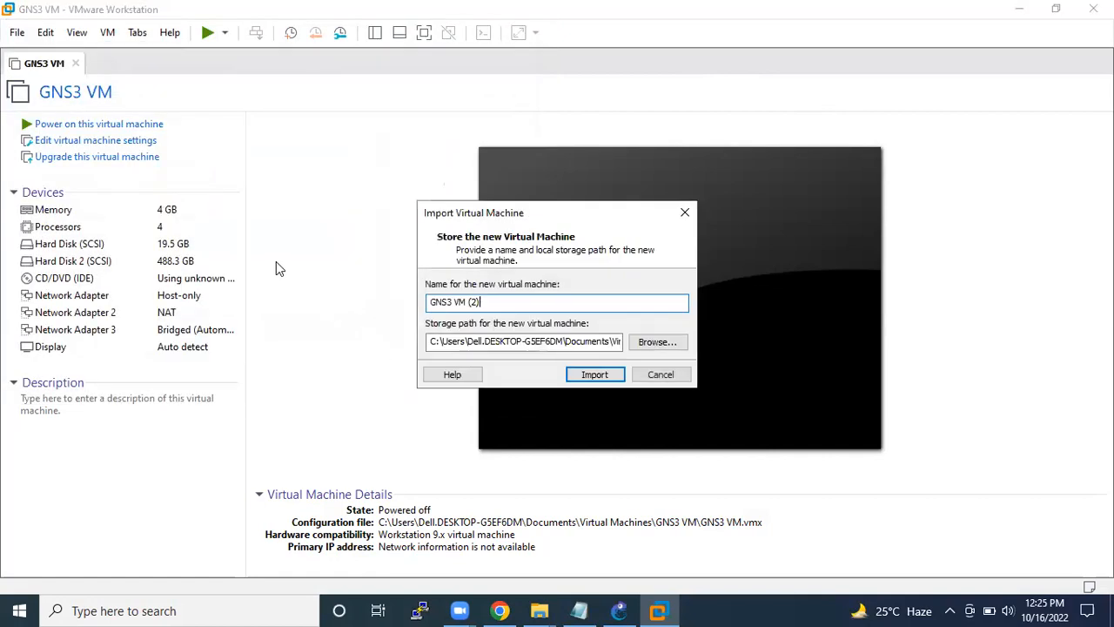
- Copy the storage path for the new virtual machine and try to open it in a new File Explorer window
{"action": "double_click", "coordinate": [583, 341]}
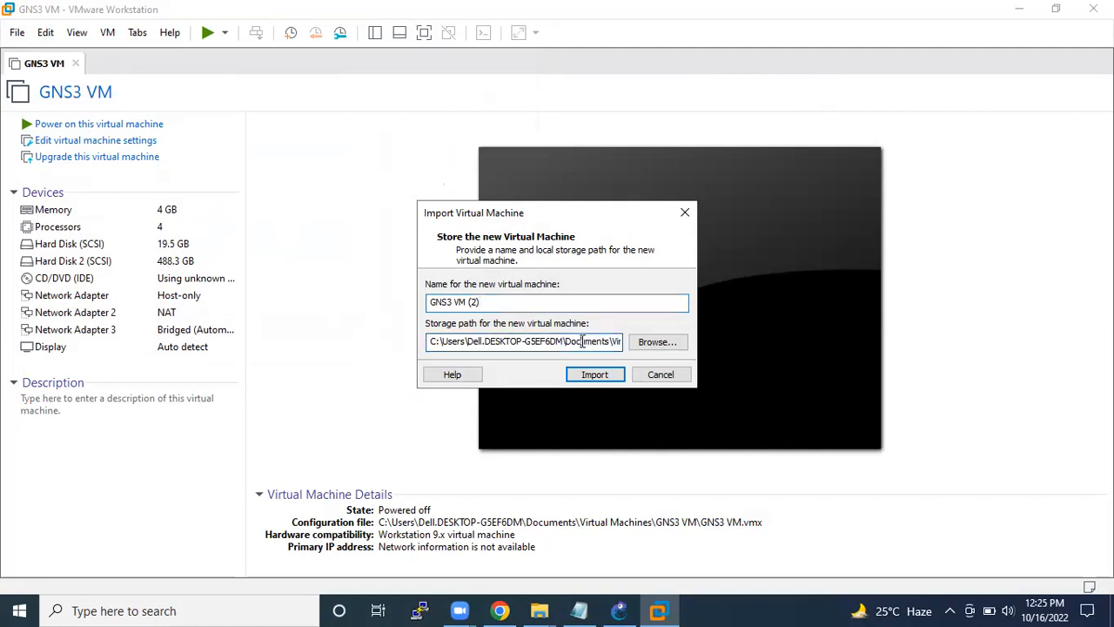
{"action": "key", "text": "ctrl+a"}
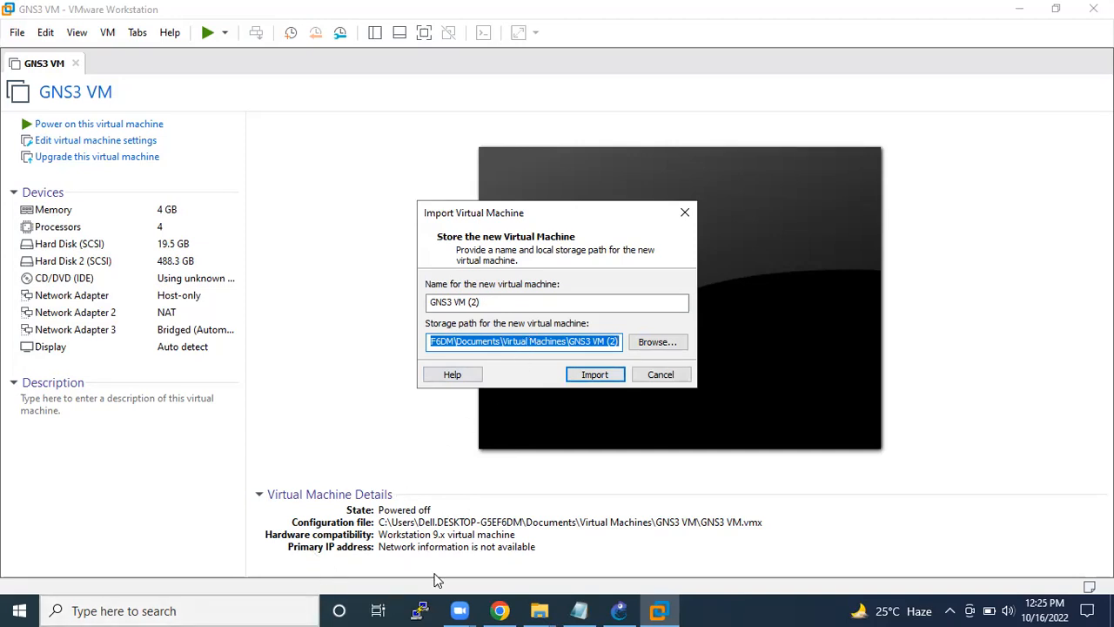
{"action": "left_click", "coordinate": [358, 440]}
{"action": "key", "text": "super+e"}
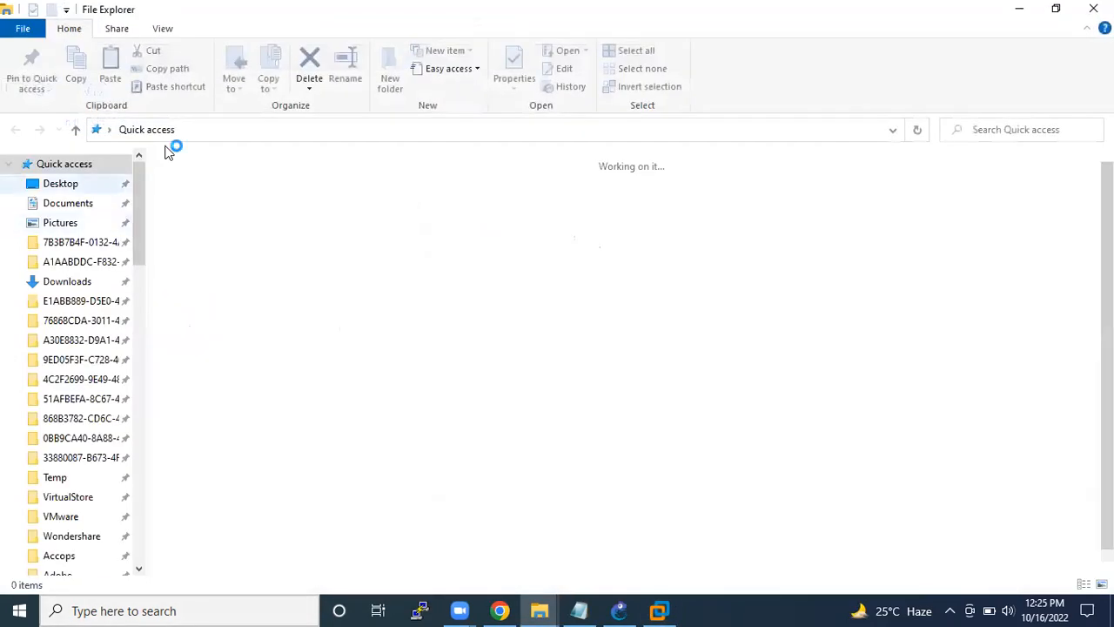
{"action": "left_click", "coordinate": [196, 131]}
{"action": "key", "text": "ctrl+v"}
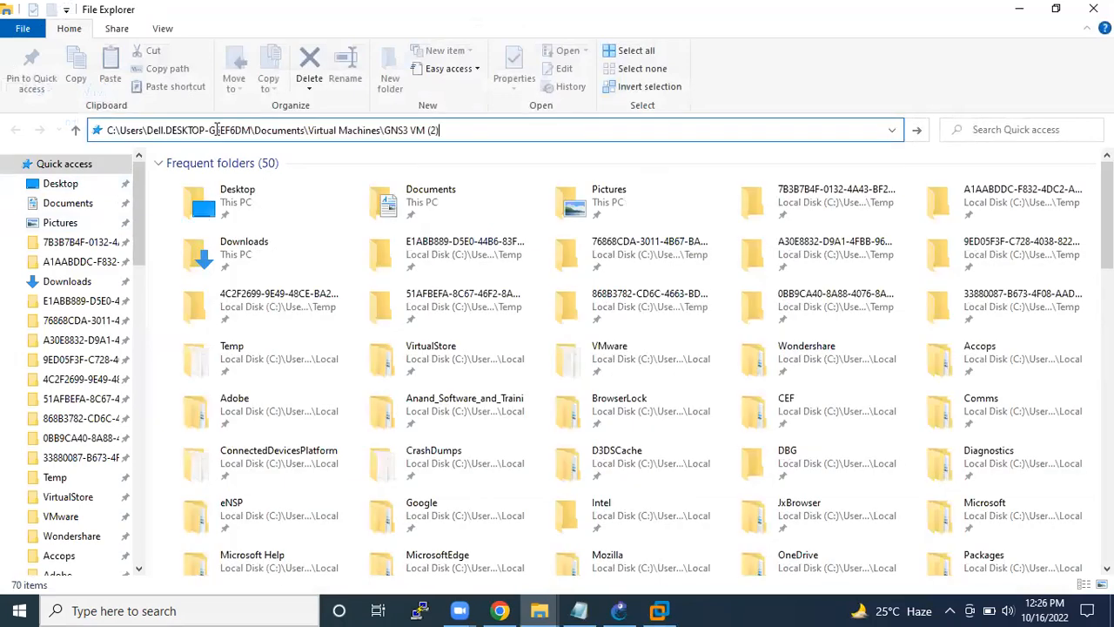
{"action": "key", "text": "Return"}
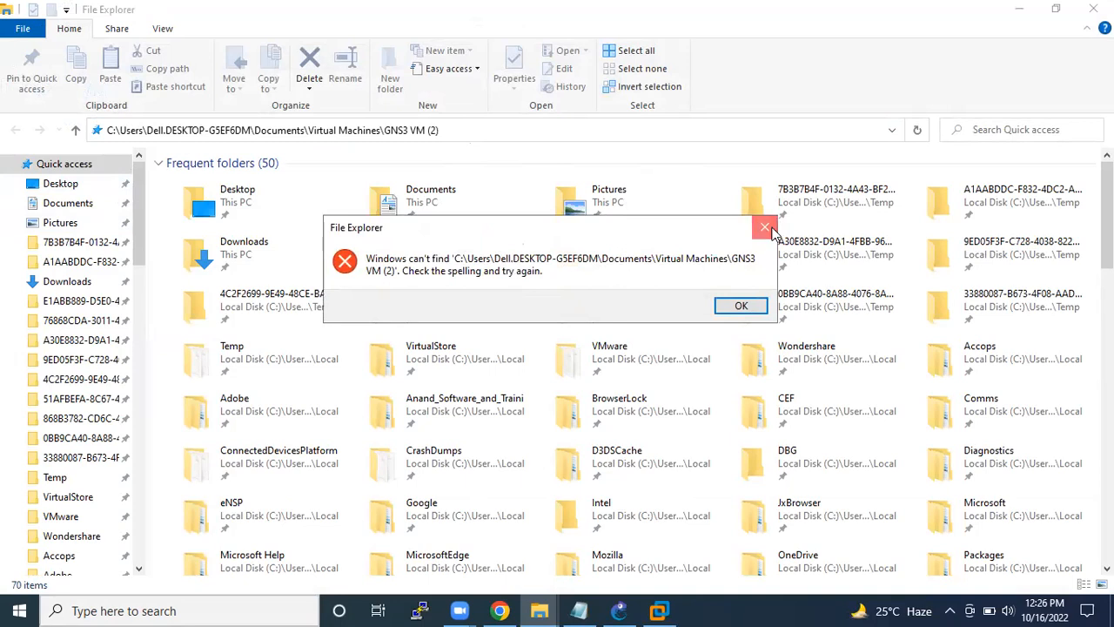
- Correct the folder path to end in Virtual Machines\GNS3 VM, open that folder and delete everything in it
{"action": "left_click", "coordinate": [763, 228]}
{"action": "left_click", "coordinate": [490, 130]}
{"action": "key", "text": "BackSpace"}
{"action": "key", "text": "BackSpace"}
{"action": "key", "text": "BackSpace"}
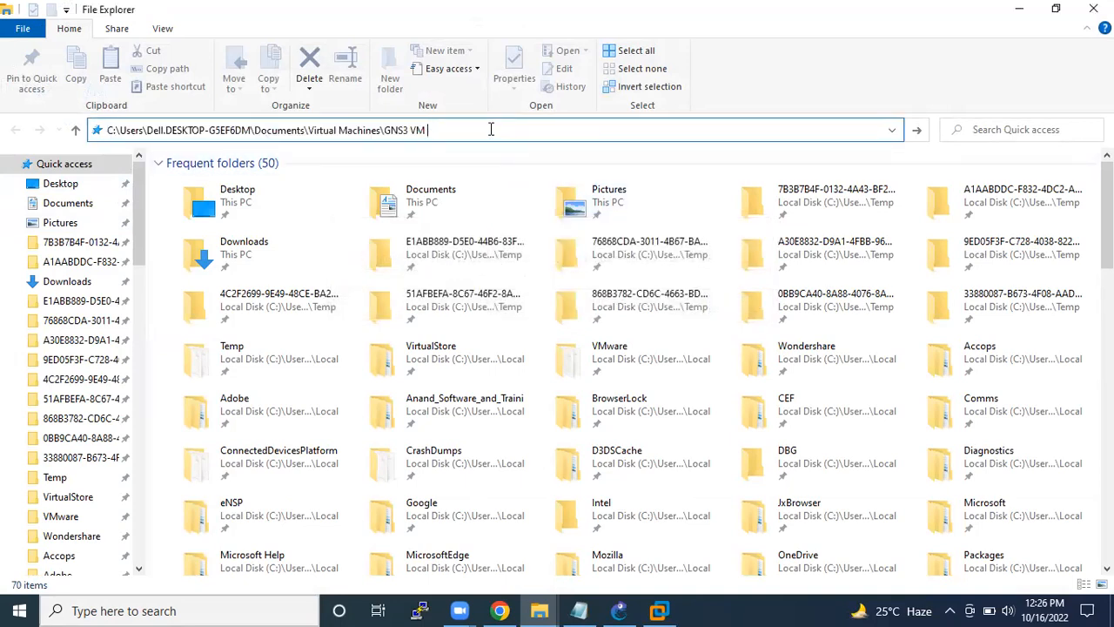
{"action": "key", "text": "Return"}
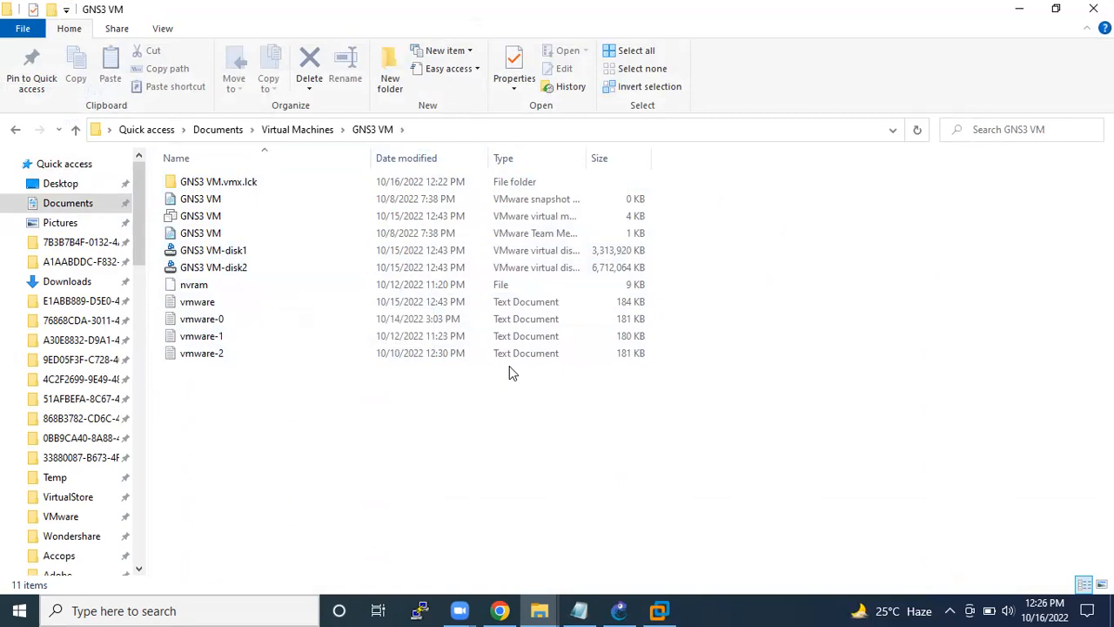
{"action": "left_click_drag", "start_coordinate": [725, 370], "coordinate": [166, 167]}
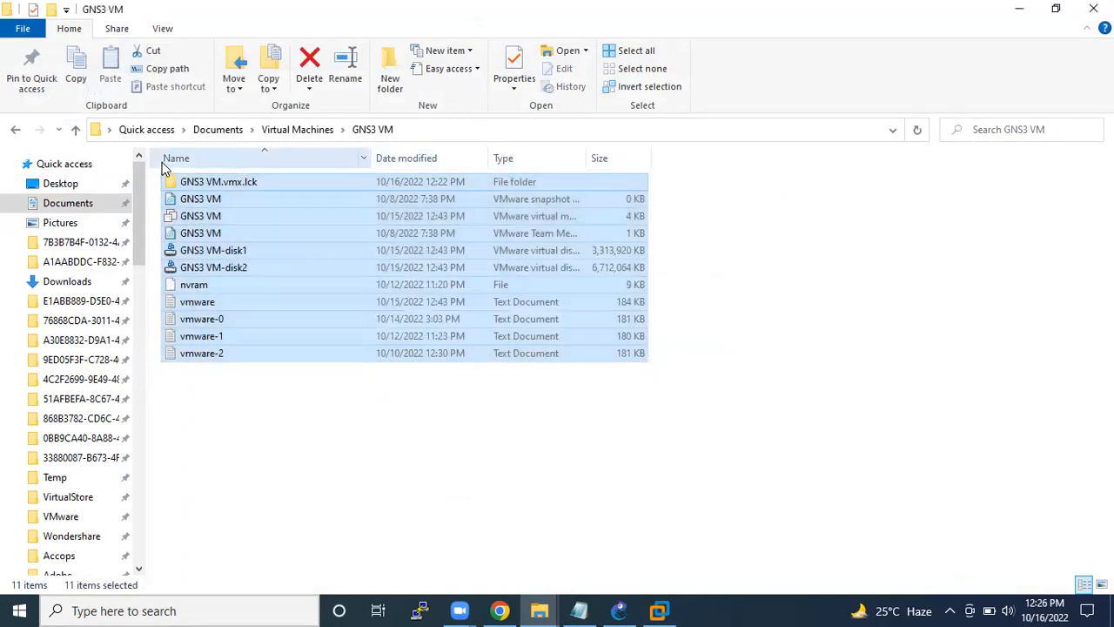
{"action": "key", "text": "Delete"}
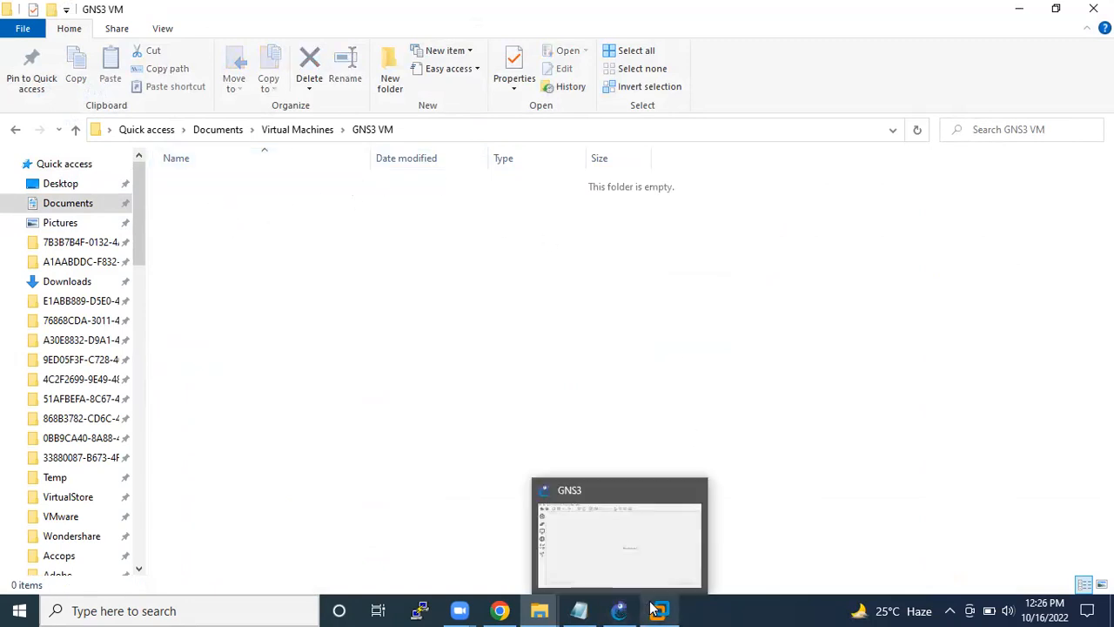
- Switch back to VMware Workstation, dismiss the Import Virtual Machine dialog and close the GNS3 VM tab
{"action": "left_click", "coordinate": [622, 539]}
{"action": "left_click", "coordinate": [684, 213]}
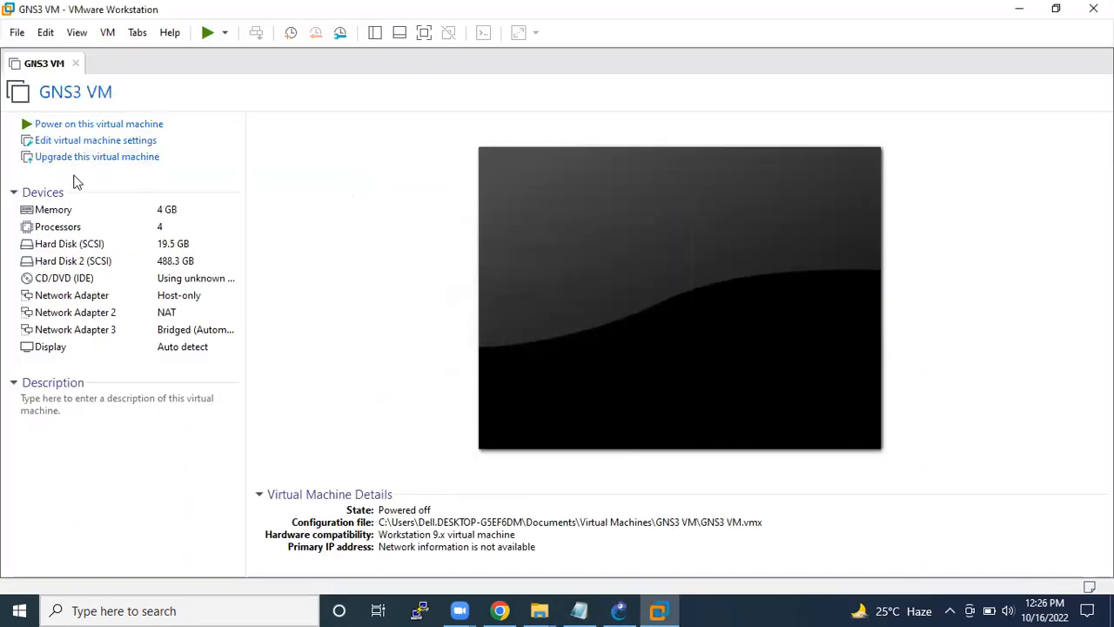
{"action": "left_click", "coordinate": [76, 64]}
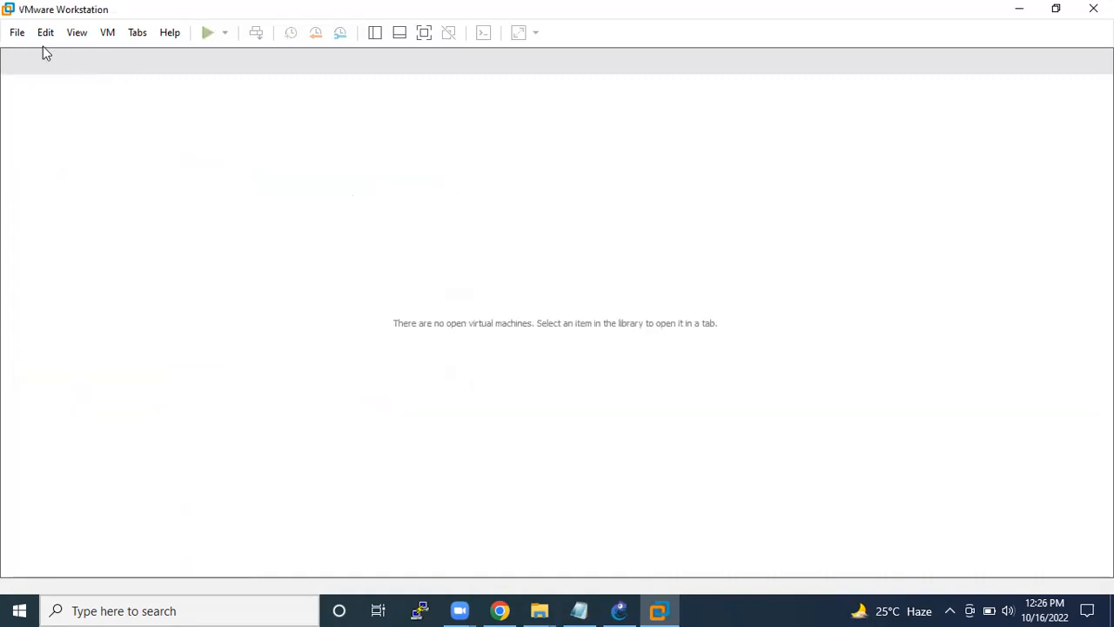
- Open the GNS3 VM appliance from the Desktop again and import it as a new virtual machine named GNS3 VM
{"action": "left_click", "coordinate": [17, 35]}
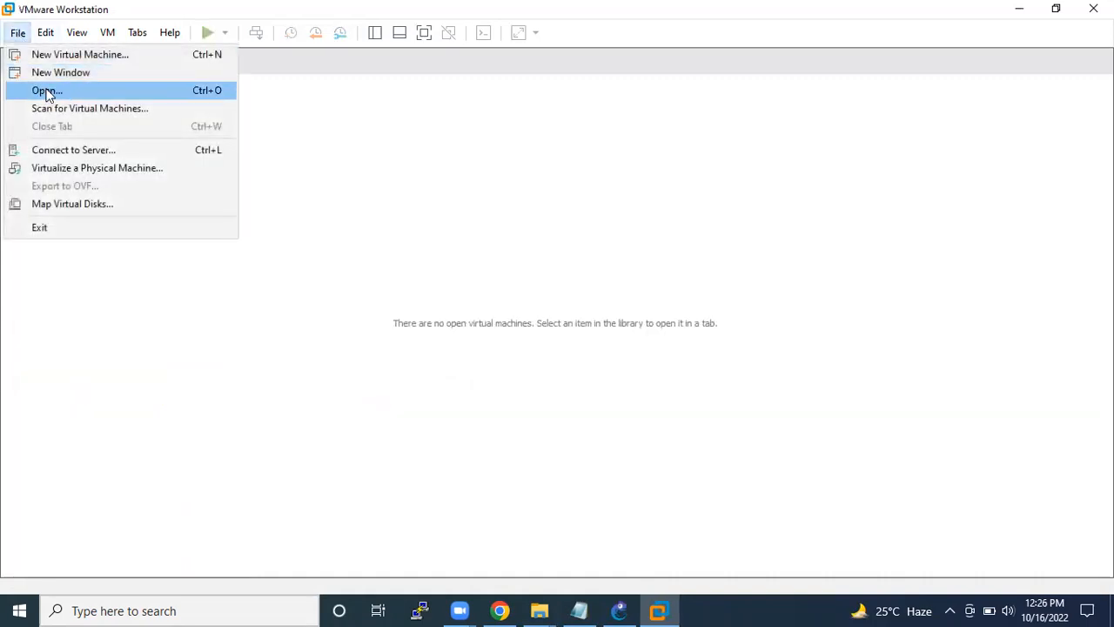
{"action": "left_click", "coordinate": [48, 93]}
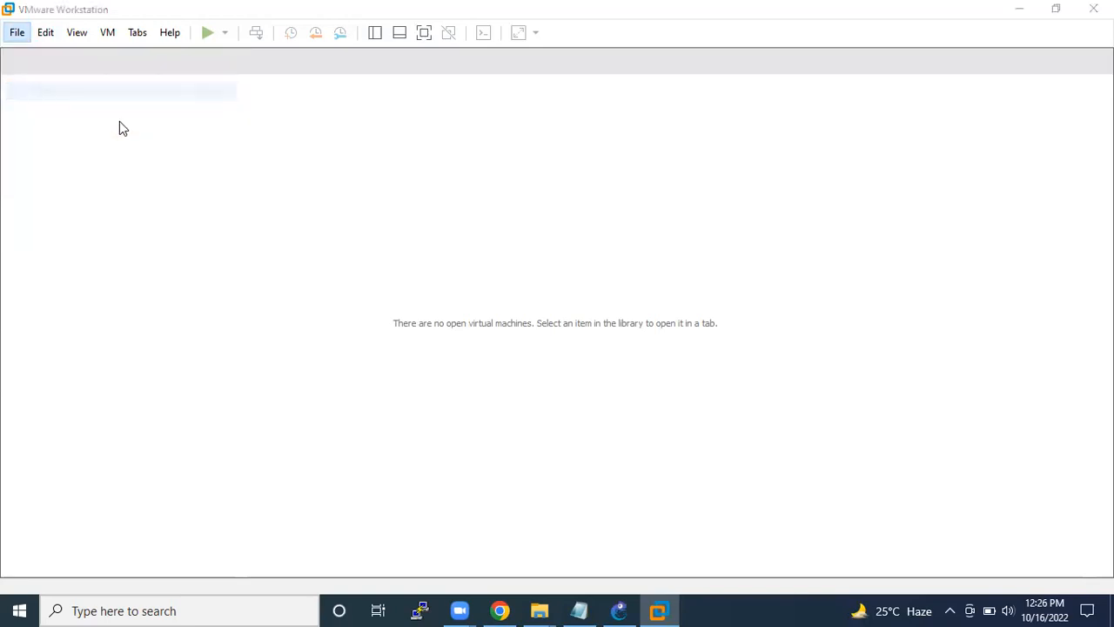
{"action": "left_click_drag", "start_coordinate": [547, 263], "coordinate": [541, 298]}
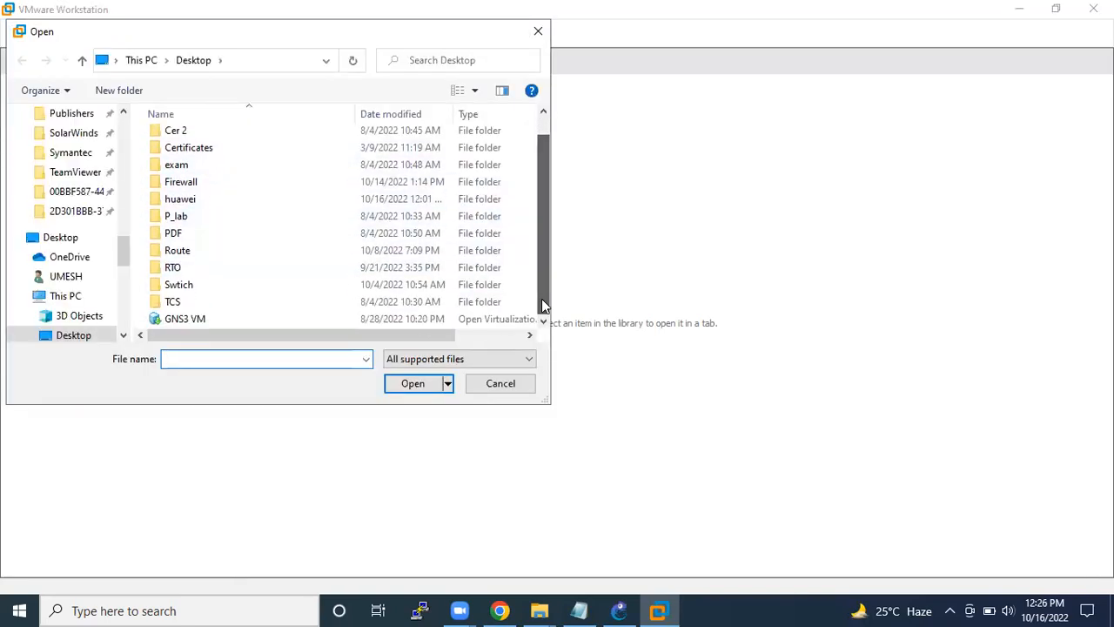
{"action": "left_click", "coordinate": [209, 319]}
{"action": "left_click", "coordinate": [420, 384]}
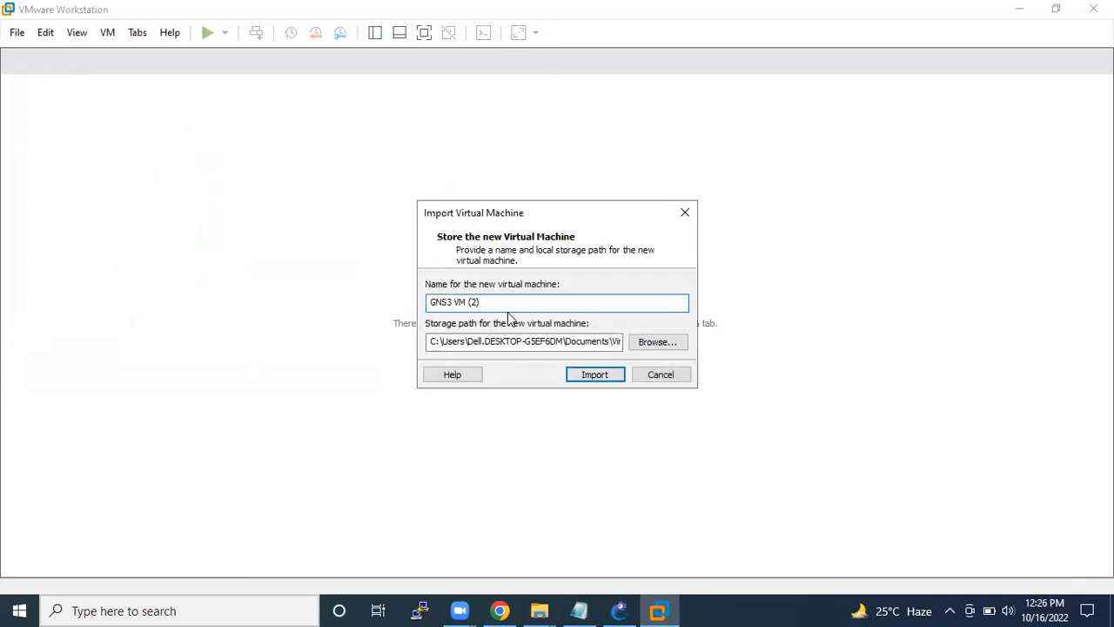
{"action": "key", "text": "BackSpace"}
{"action": "left_click", "coordinate": [589, 376]}
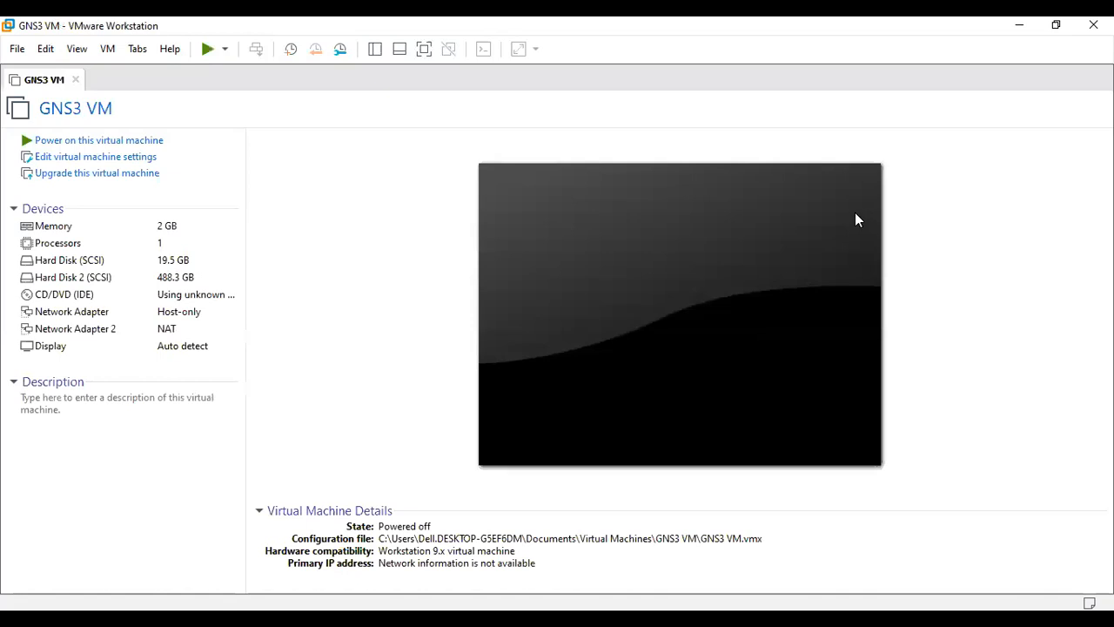
- Give the GNS3 VM 4096 MB of memory and 2 processors with 2 cores each, and power it on
{"action": "left_click", "coordinate": [56, 161]}
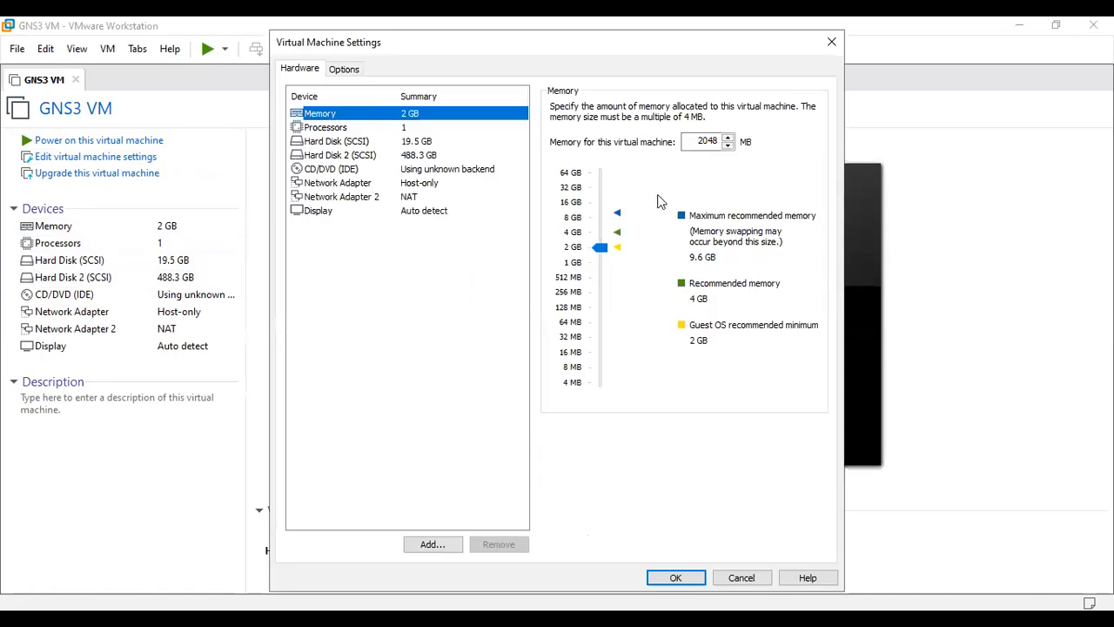
{"action": "left_click_drag", "start_coordinate": [602, 247], "coordinate": [605, 237]}
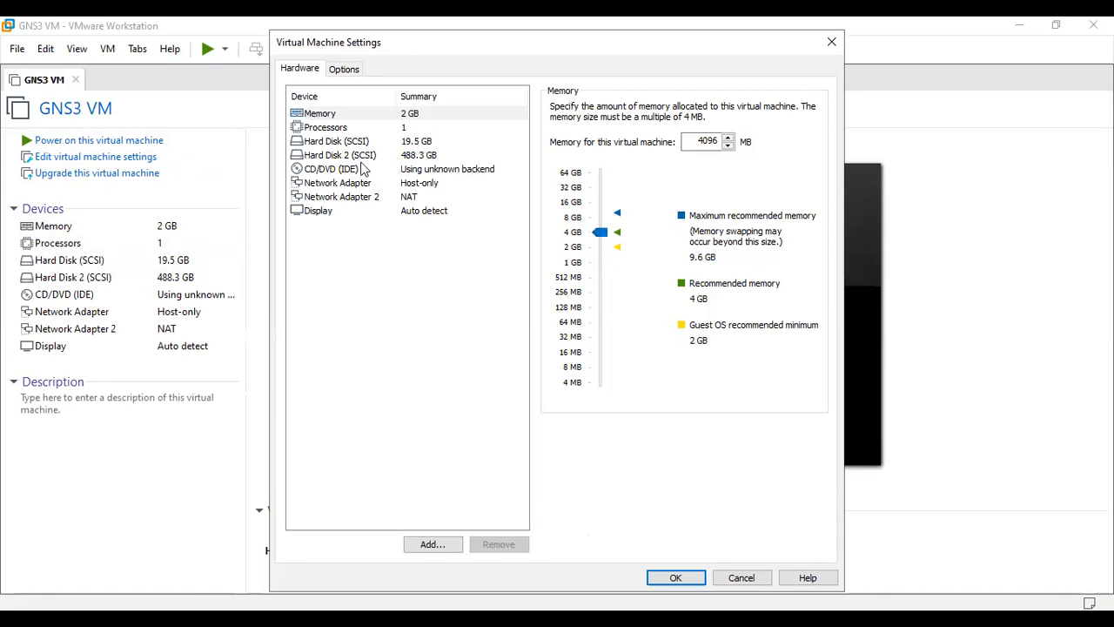
{"action": "left_click", "coordinate": [341, 129]}
{"action": "left_click", "coordinate": [726, 110]}
{"action": "left_click", "coordinate": [696, 135]}
{"action": "left_click", "coordinate": [738, 129]}
{"action": "left_click", "coordinate": [694, 153]}
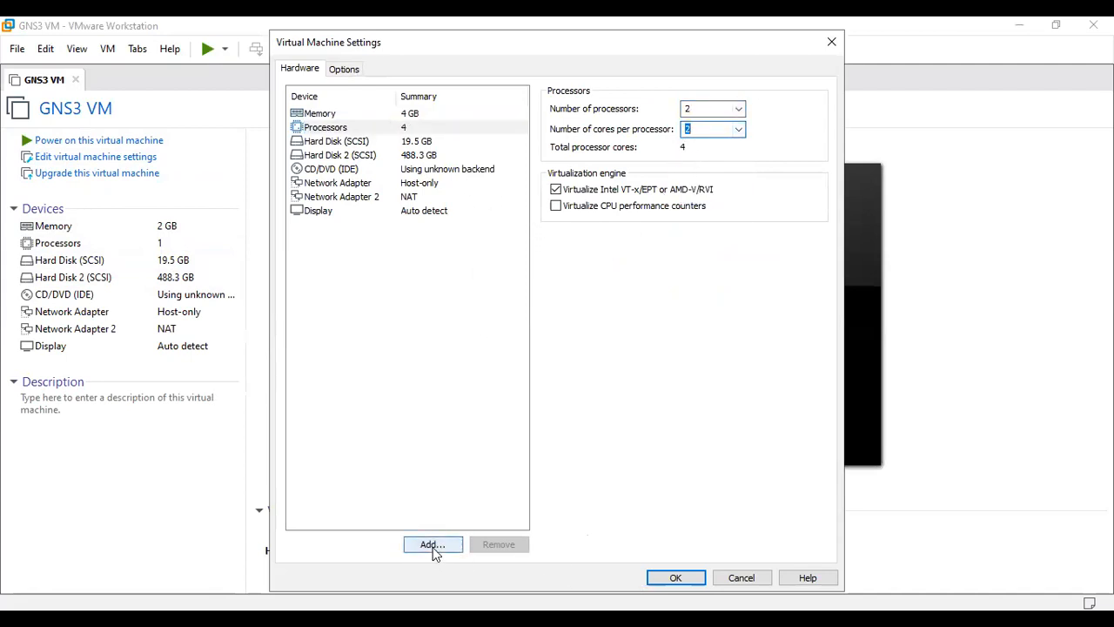
{"action": "left_click", "coordinate": [662, 581]}
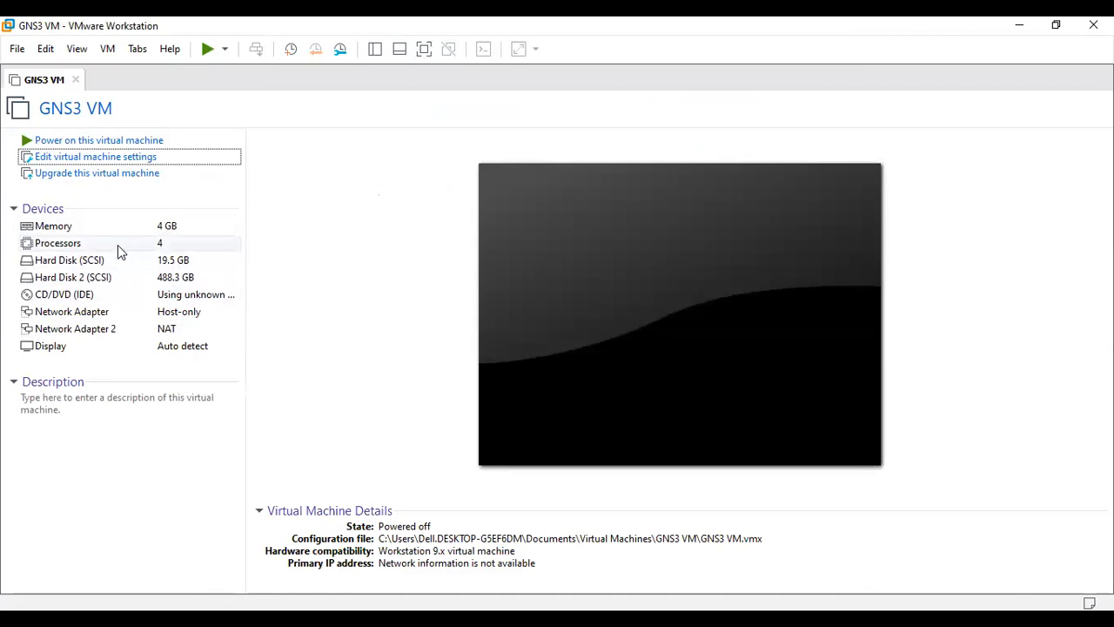
{"action": "left_click", "coordinate": [206, 53]}
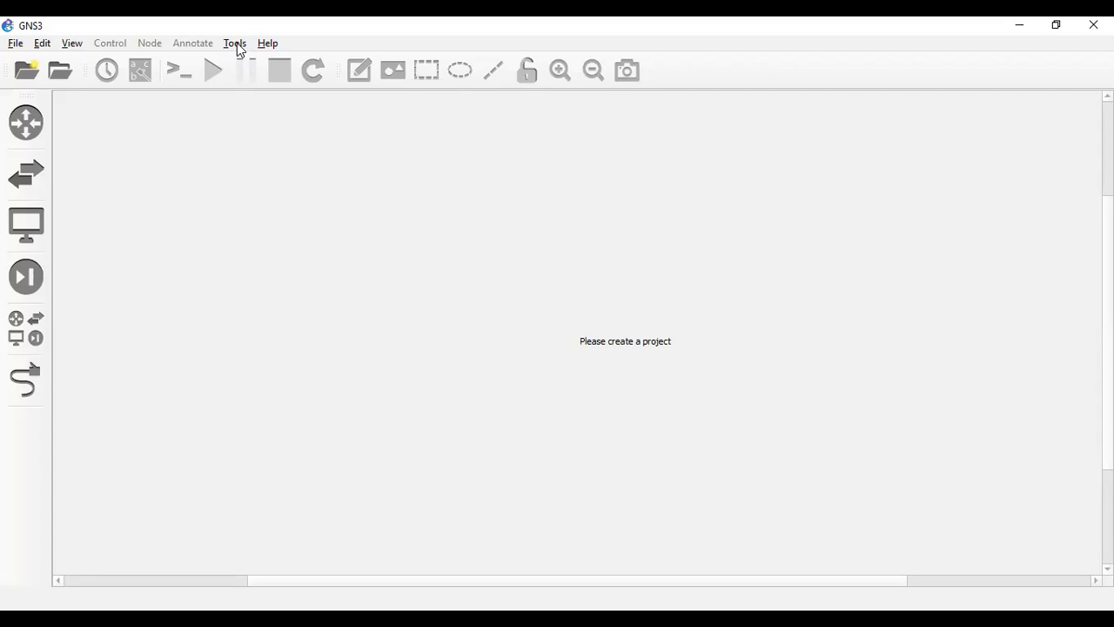
- In GNS3, run the Setup Wizard to run appliances in a virtual machine, with the local server bound to localhost on port 3080 TCP
{"action": "left_click", "coordinate": [268, 45]}
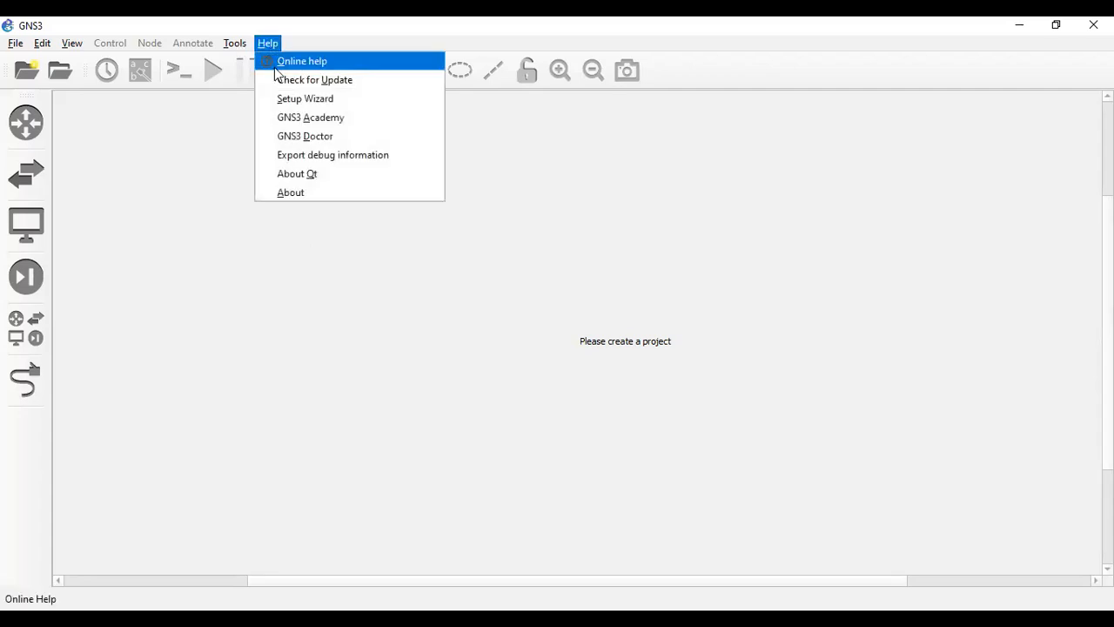
{"action": "left_click", "coordinate": [316, 105]}
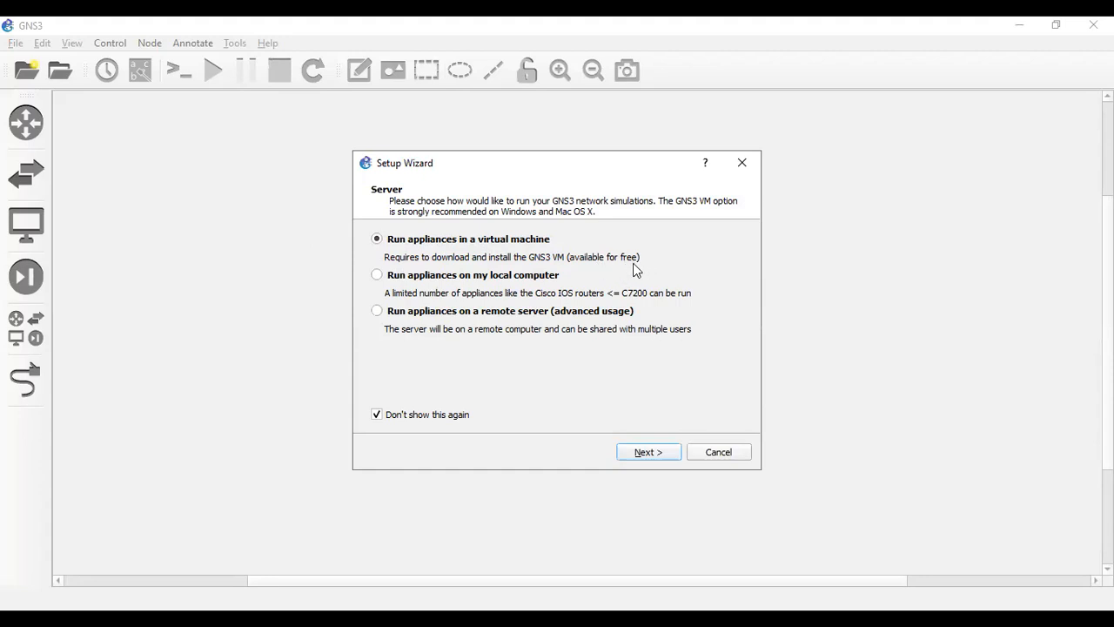
{"action": "left_click", "coordinate": [647, 453]}
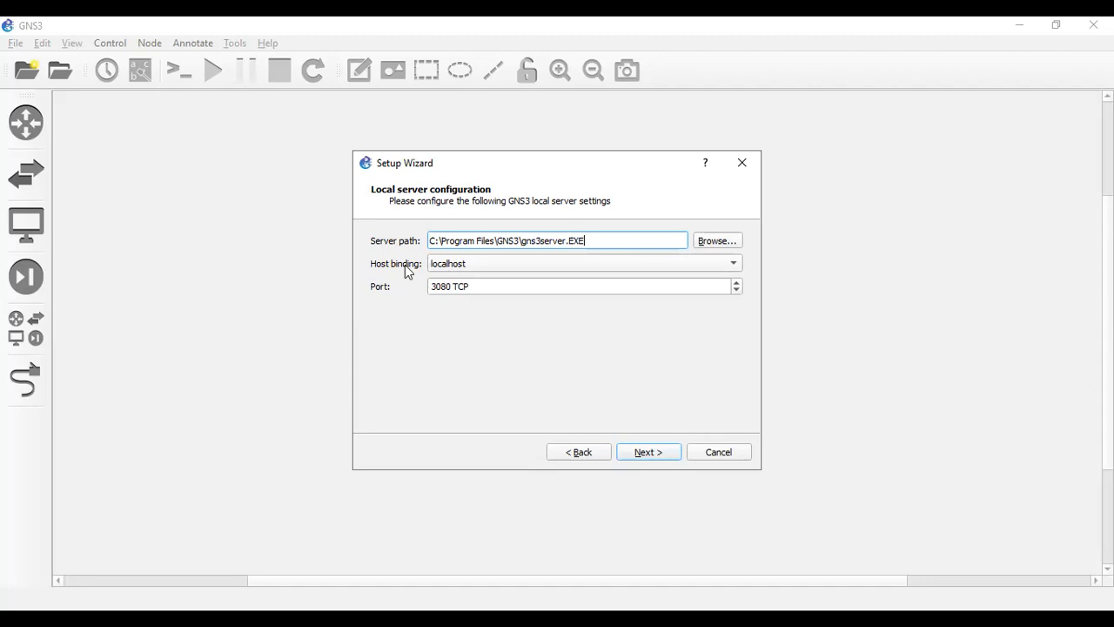
{"action": "left_click", "coordinate": [734, 267]}
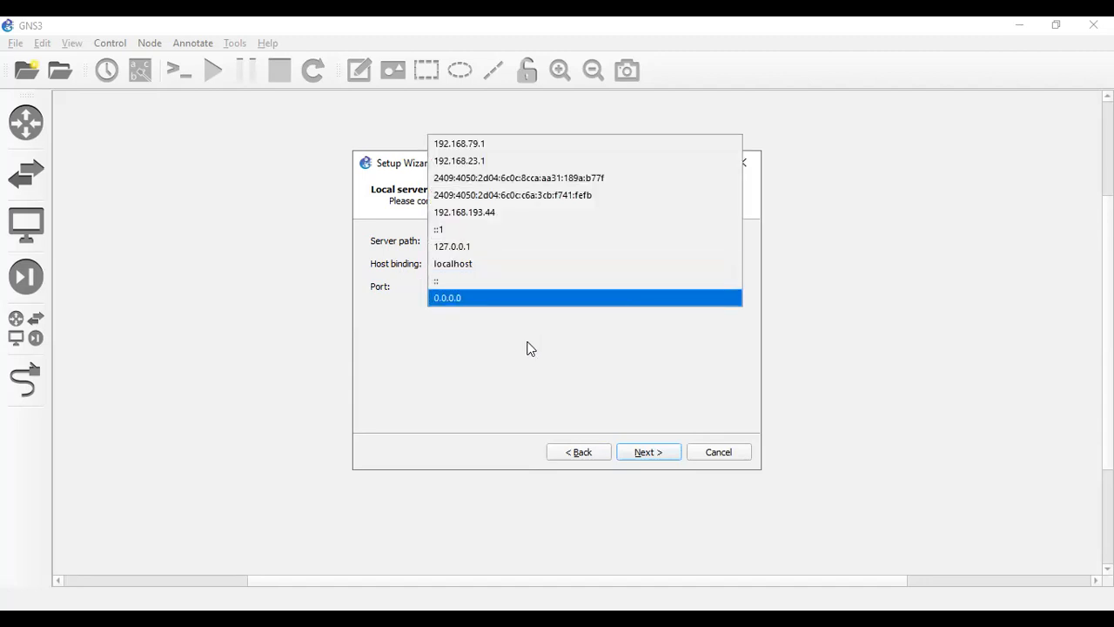
{"action": "left_click", "coordinate": [451, 263]}
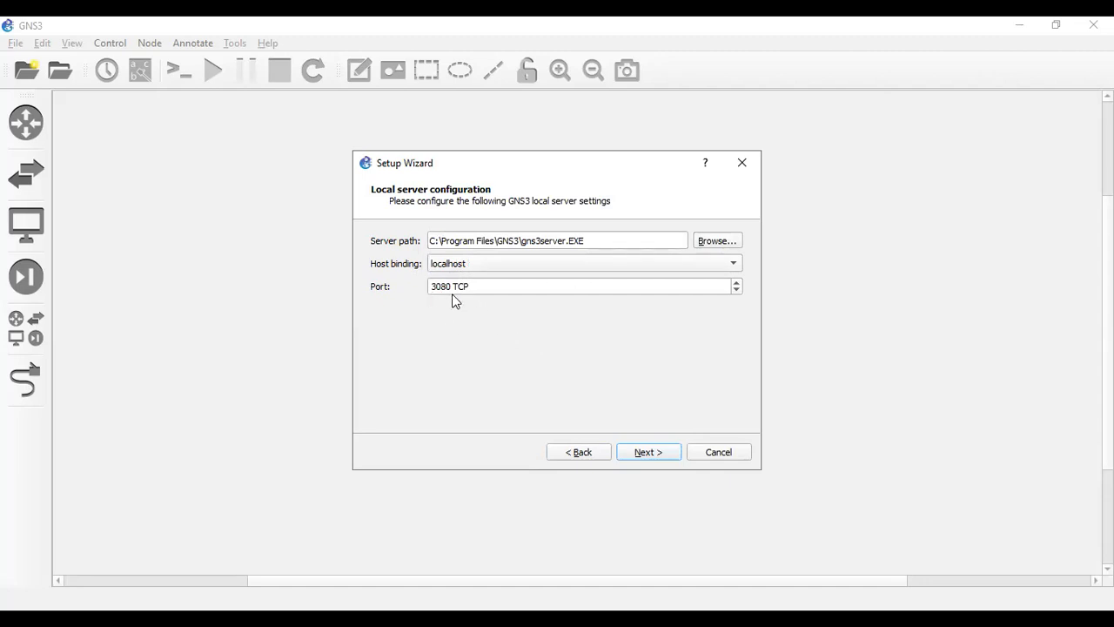
{"action": "left_click", "coordinate": [655, 453]}
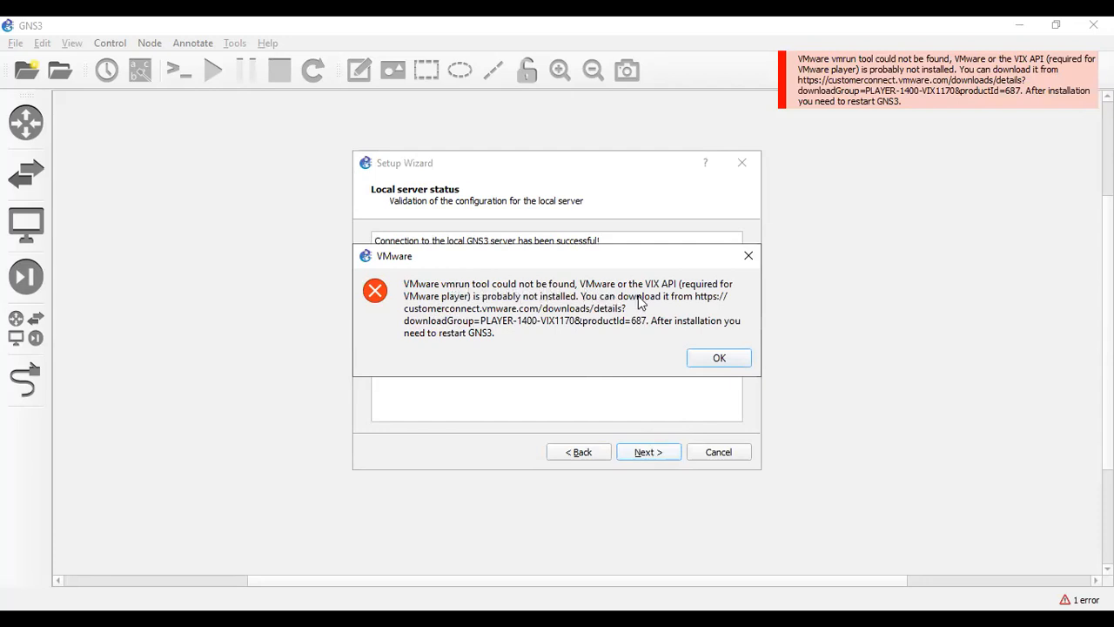
{"action": "left_click", "coordinate": [719, 358]}
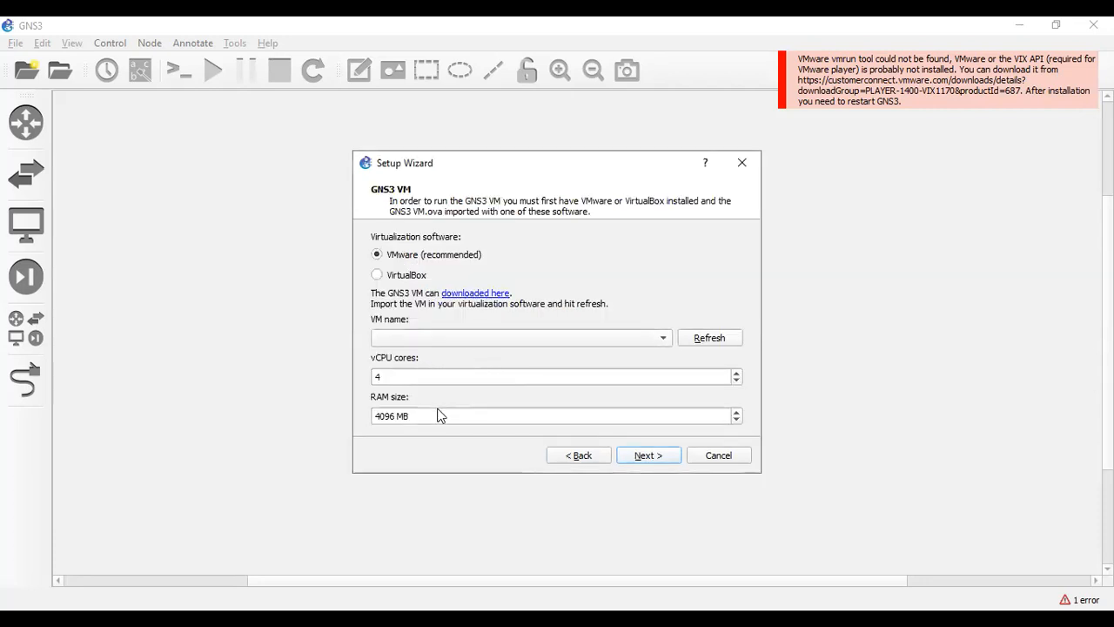
- Refresh the VMware machine list to pick GNS3 VM with 4 vCPU cores and 4096 MB RAM, and finish the wizard
{"action": "left_click", "coordinate": [645, 457]}
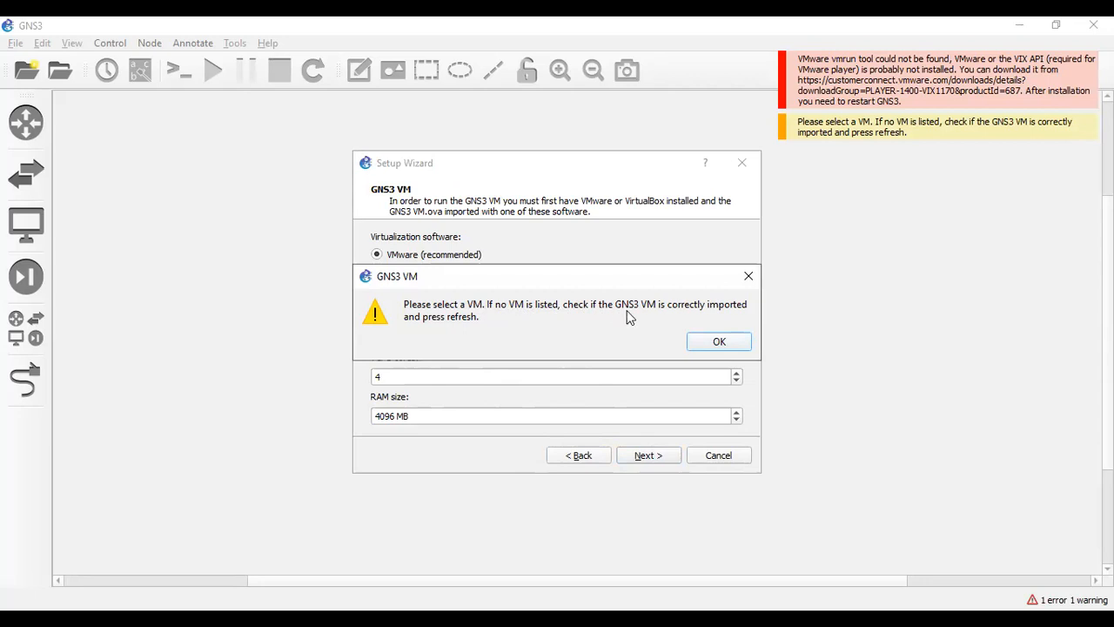
{"action": "left_click", "coordinate": [712, 341]}
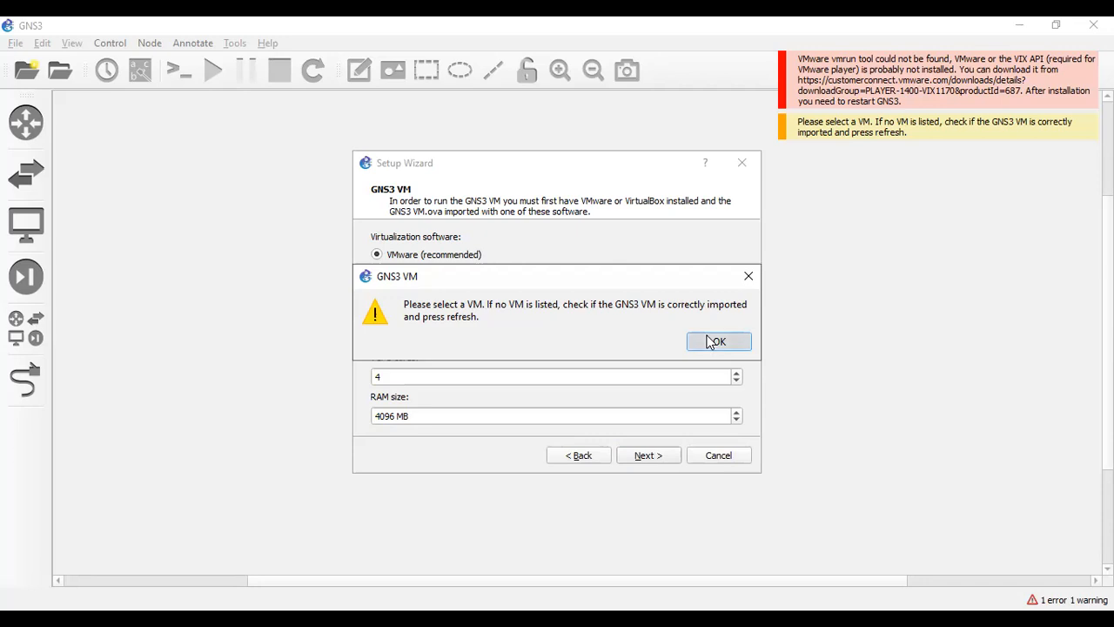
{"action": "left_click", "coordinate": [715, 339]}
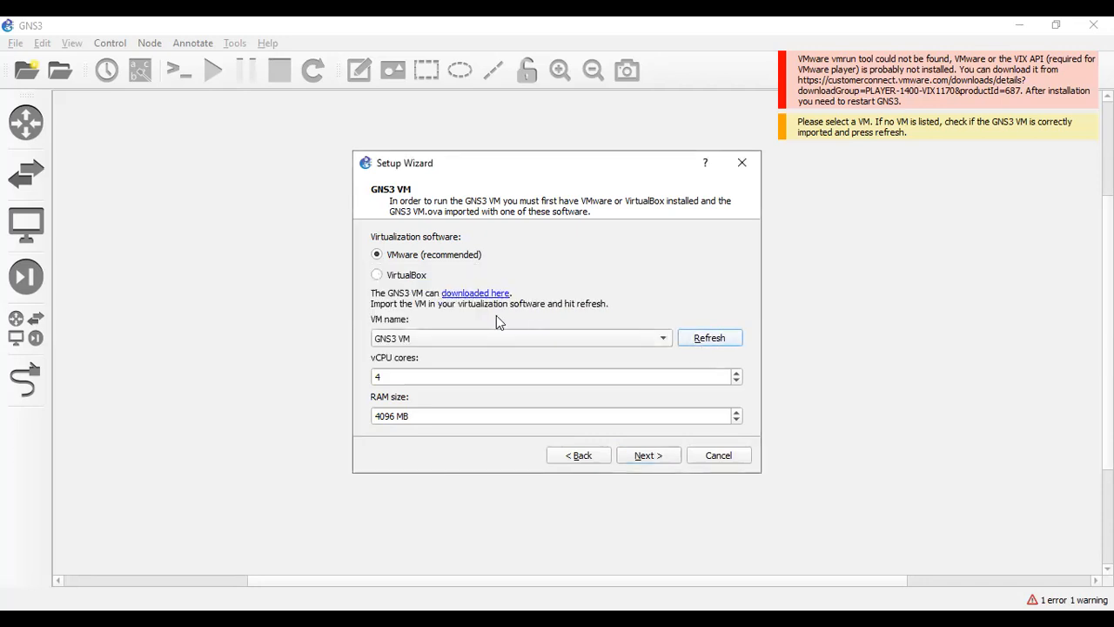
{"action": "left_click", "coordinate": [632, 457]}
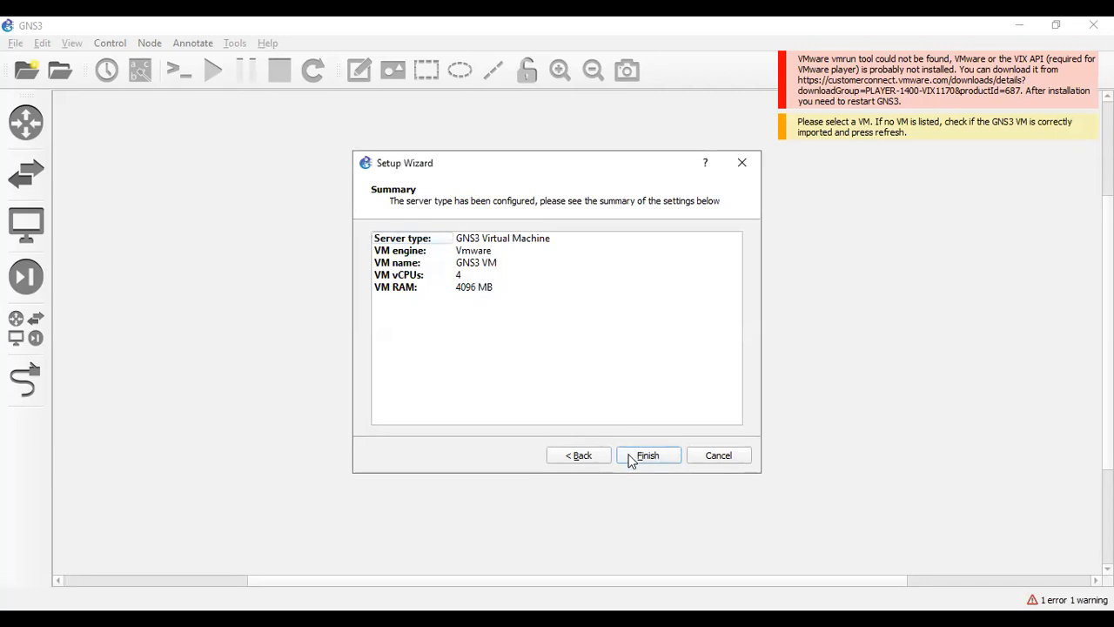
{"action": "left_click", "coordinate": [633, 458]}
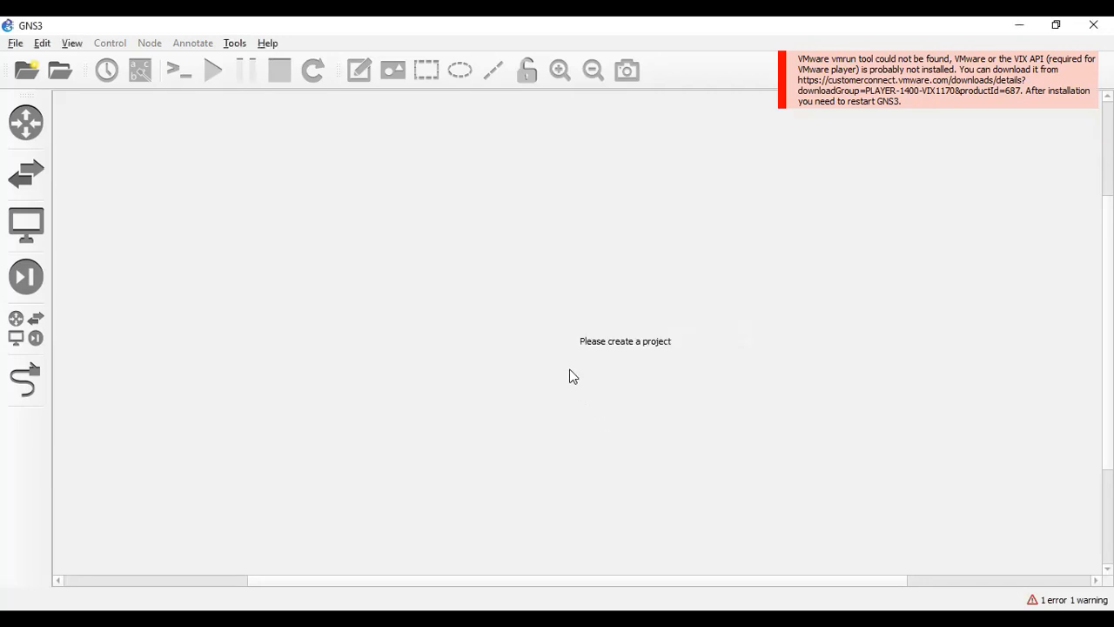
- Start a new blank project and name it test
{"action": "left_click", "coordinate": [14, 45]}
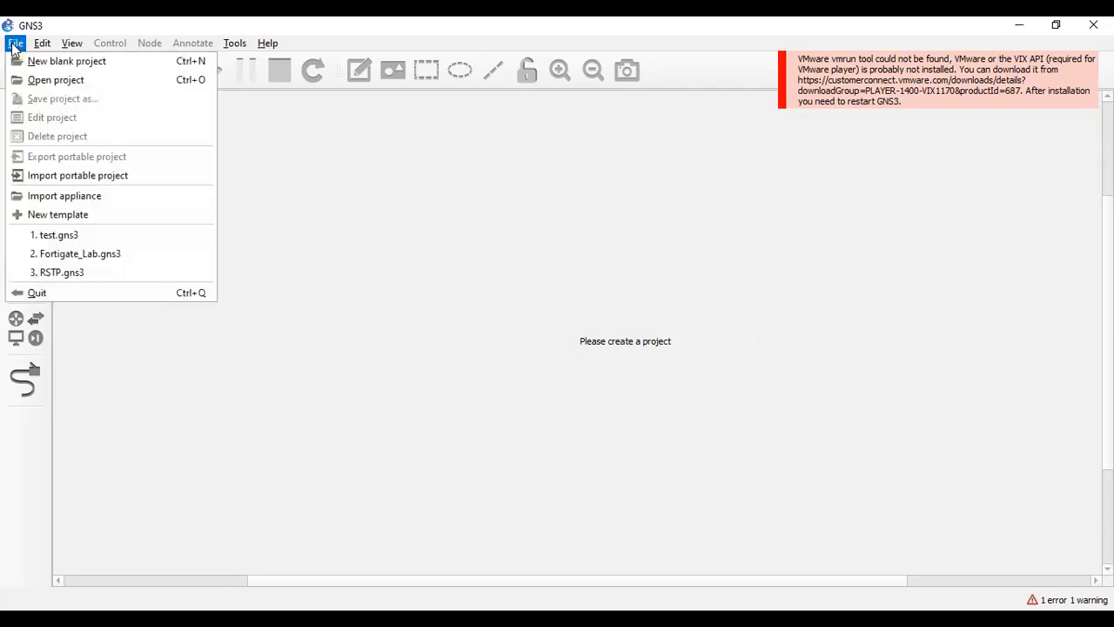
{"action": "left_click", "coordinate": [64, 62]}
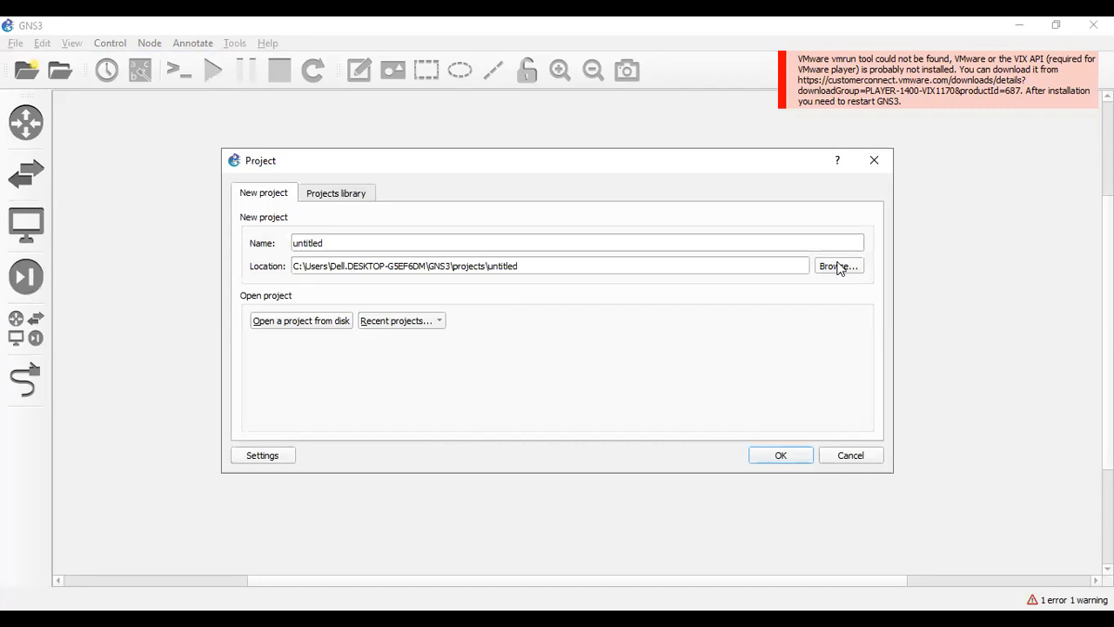
{"action": "left_click_drag", "start_coordinate": [333, 241], "coordinate": [252, 250]}
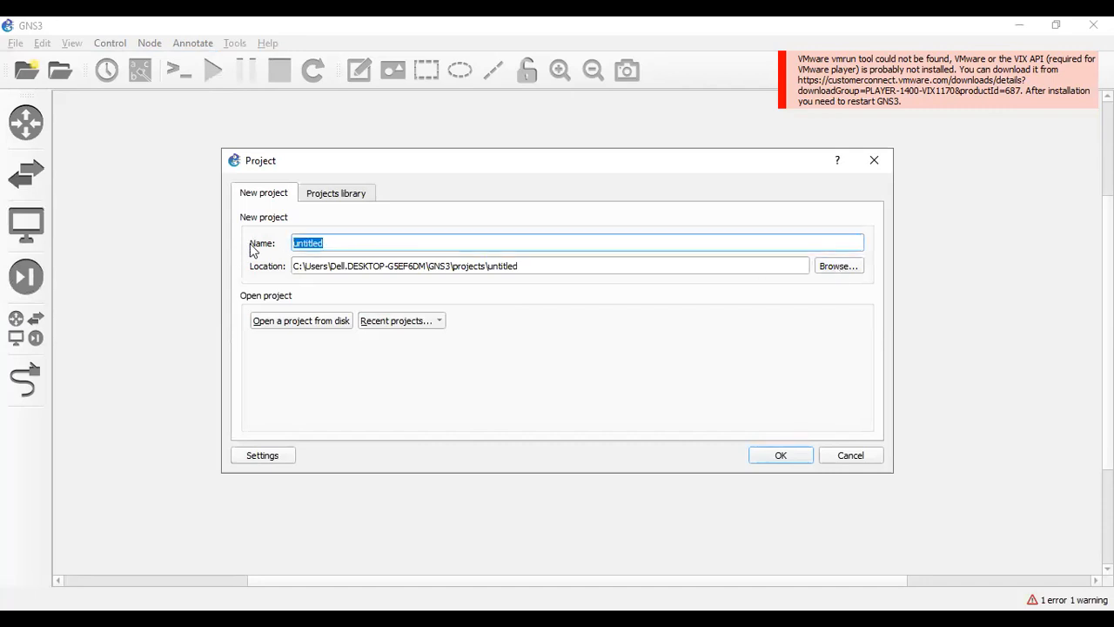
{"action": "type", "text": "test"}
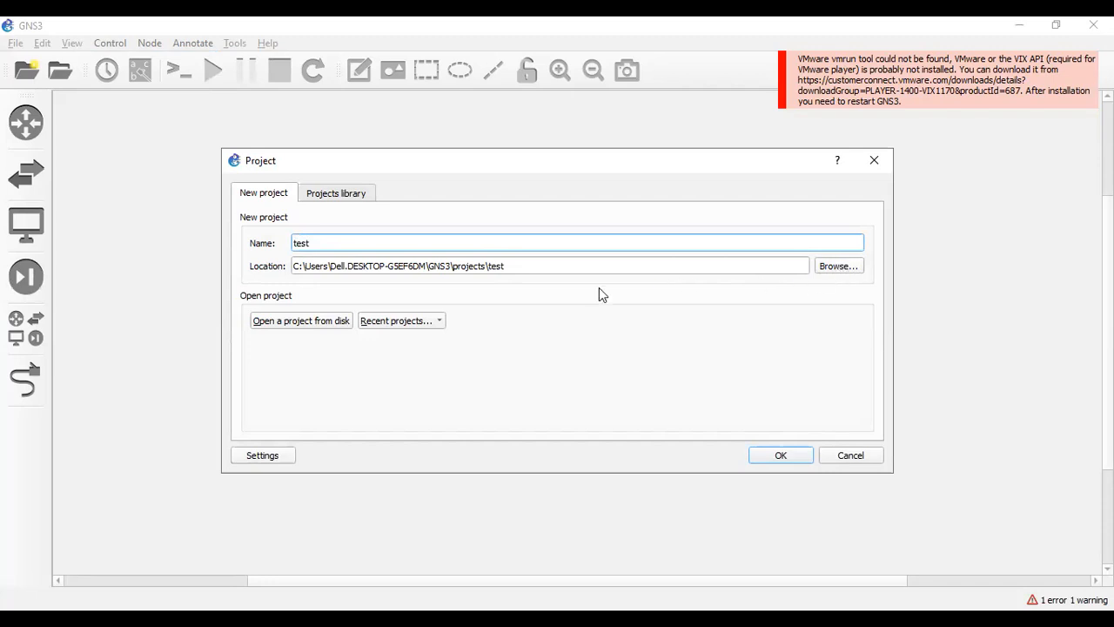
- Set the project location to test_01 inside Documents\gns3lab\test and create the project
{"action": "left_click_drag", "start_coordinate": [349, 367], "coordinate": [345, 271]}
{"action": "left_click", "coordinate": [310, 318]}
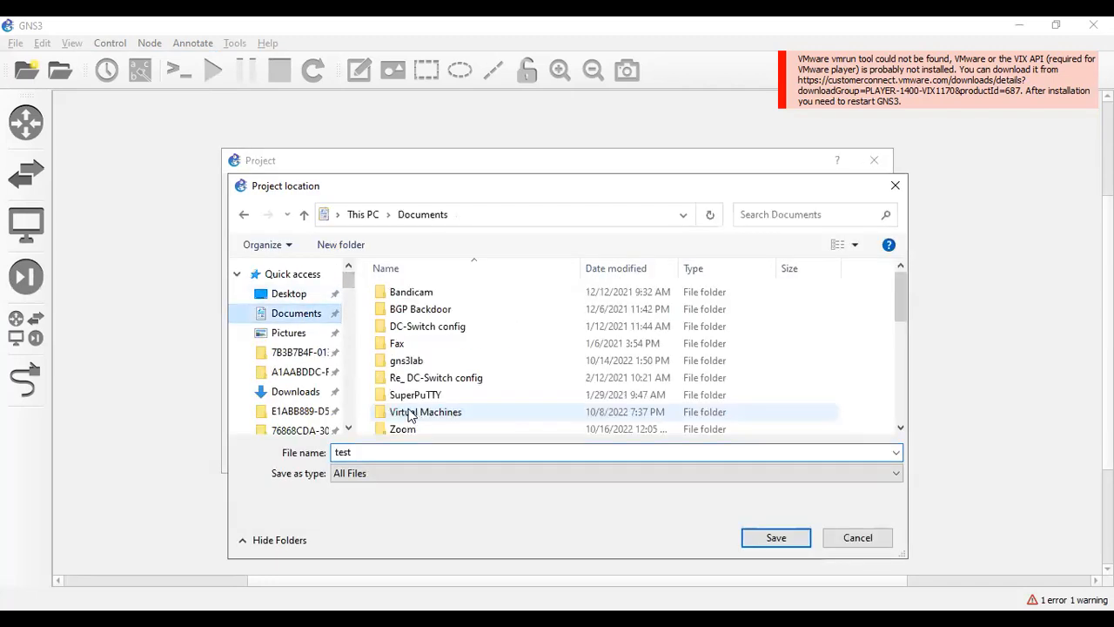
{"action": "double_click", "coordinate": [406, 360]}
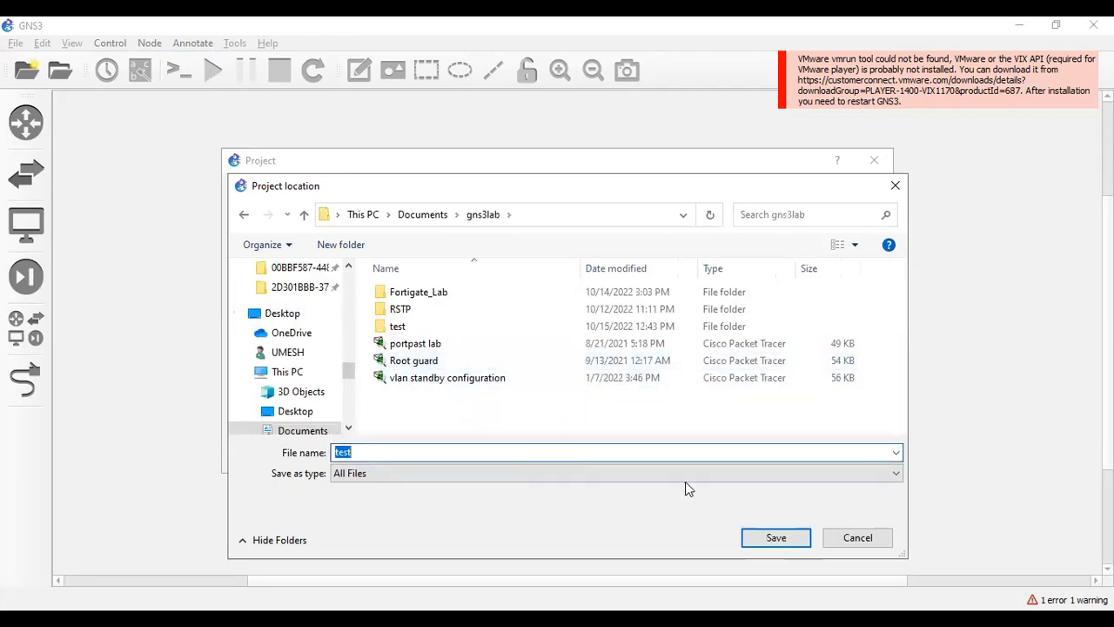
{"action": "left_click", "coordinate": [774, 538]}
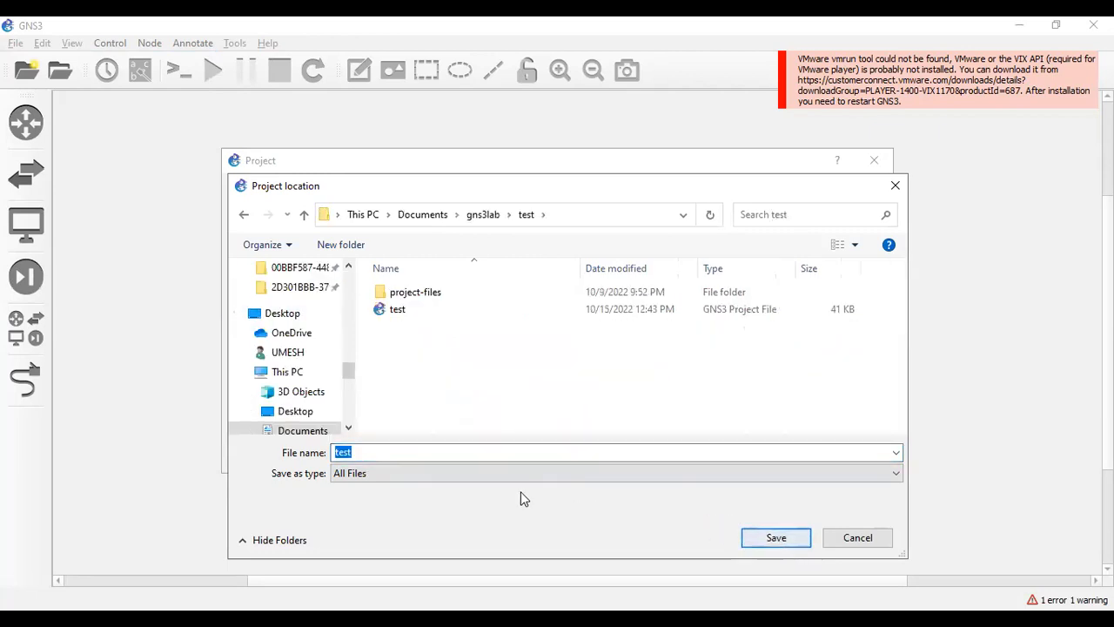
{"action": "left_click", "coordinate": [404, 451]}
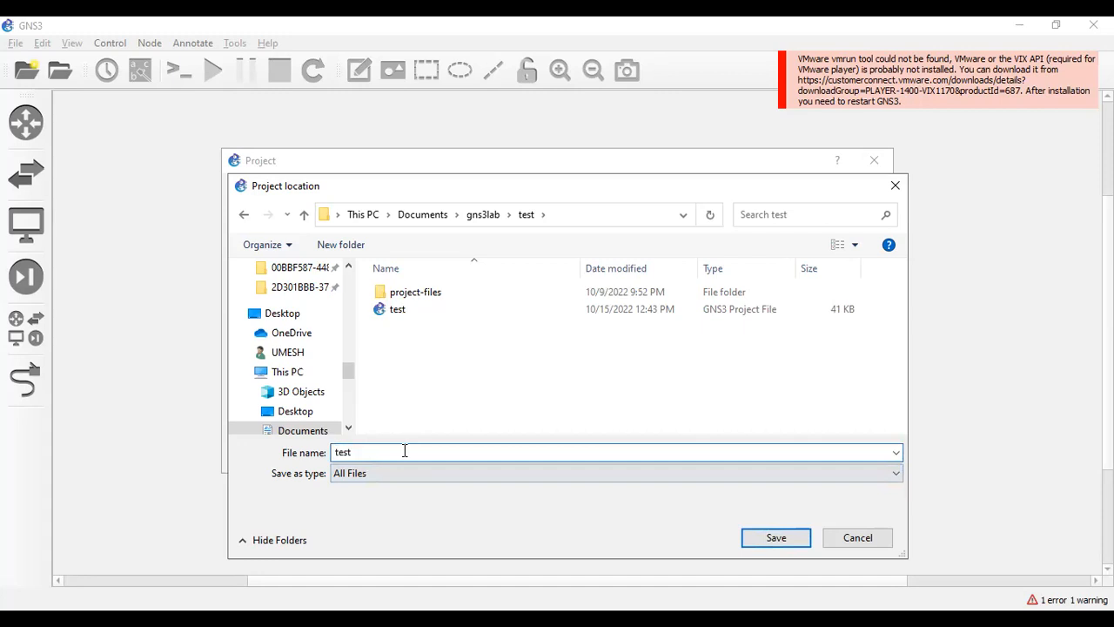
{"action": "type", "text": "_01"}
{"action": "left_click", "coordinate": [772, 541]}
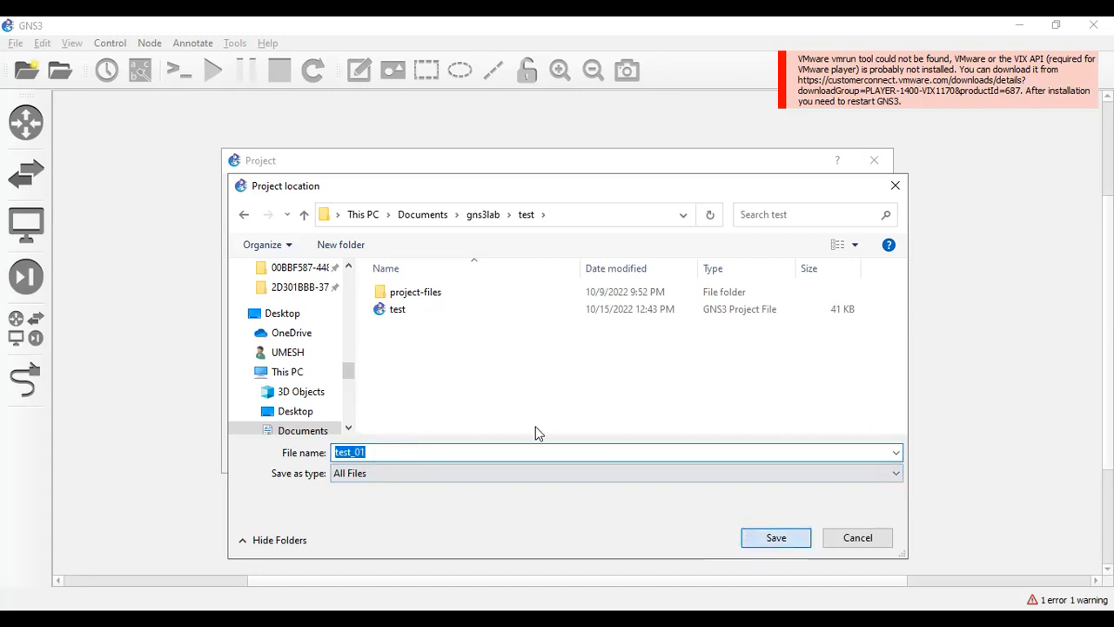
{"action": "left_click", "coordinate": [775, 464]}
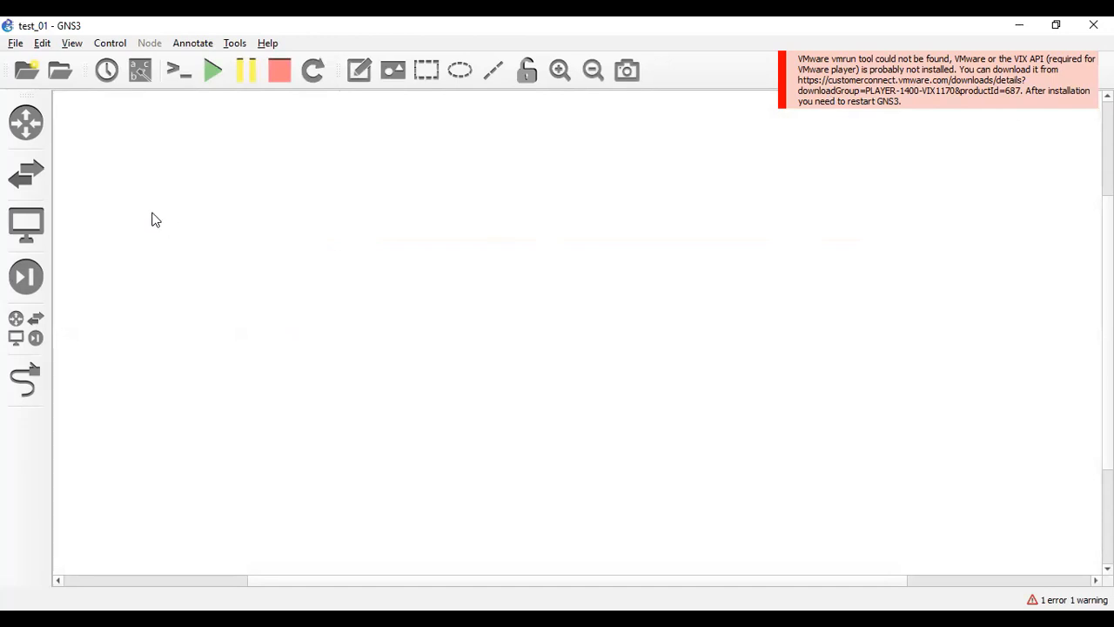
- Add a c7200 router to the upper part of the empty test_01 workspace
{"action": "left_click", "coordinate": [24, 128]}
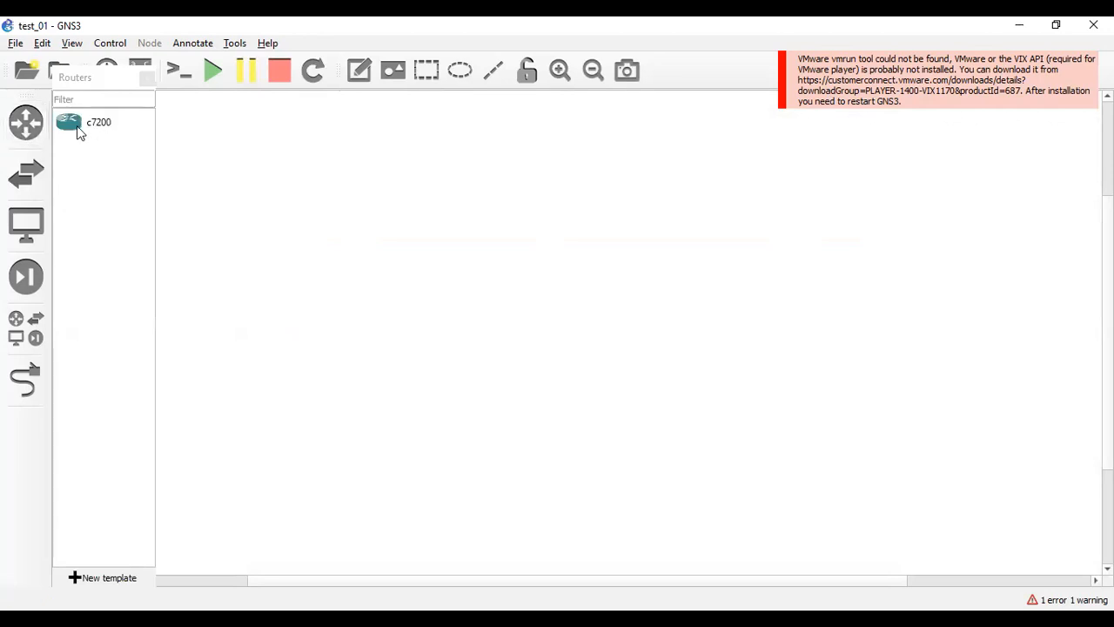
{"action": "left_click_drag", "start_coordinate": [86, 124], "coordinate": [284, 170]}
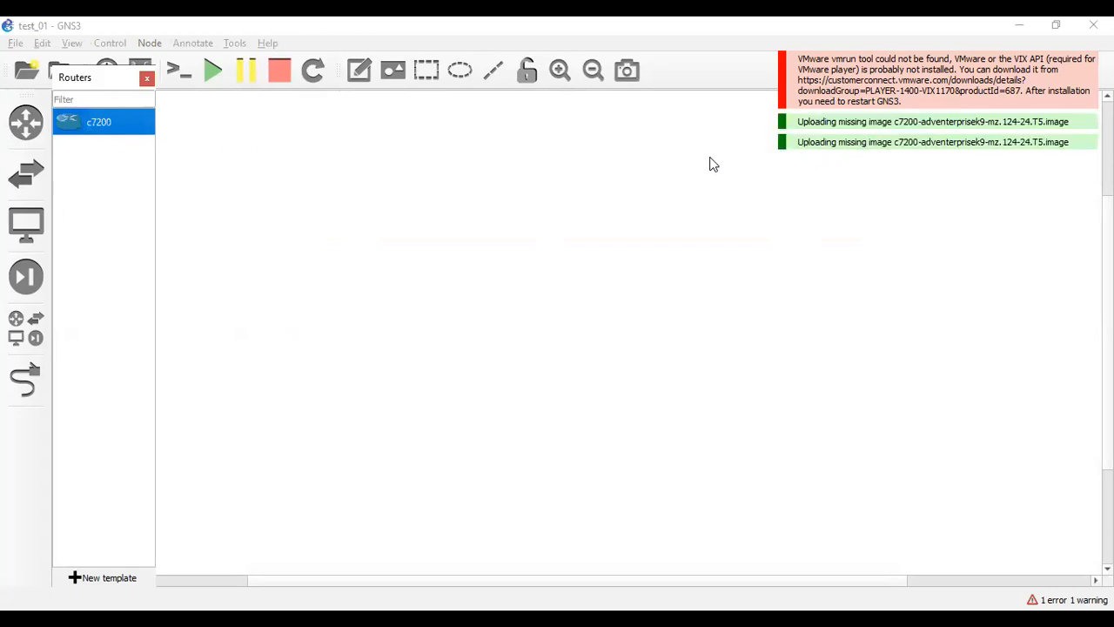
- Delete the existing c7200 router template and confirm the deletion
{"action": "right_click", "coordinate": [92, 126]}
{"action": "key", "text": "Return"}
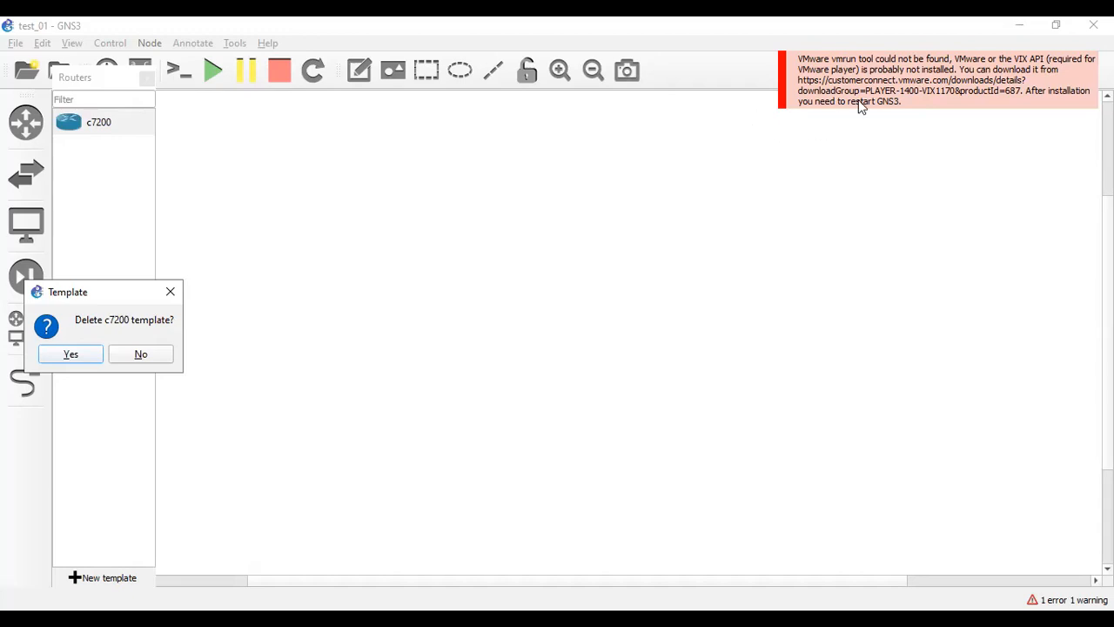
{"action": "left_click", "coordinate": [69, 358]}
- From the list of all devices, delete the Switch and Sophos XG Firewall 17.1.3 MR3 templates
{"action": "left_click", "coordinate": [26, 278]}
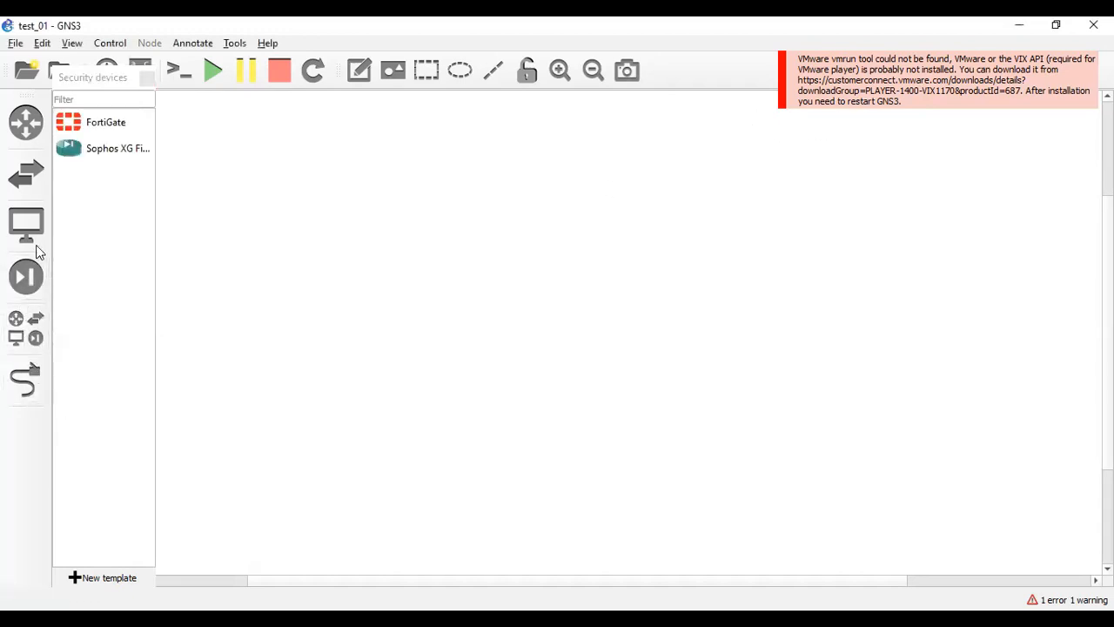
{"action": "left_click", "coordinate": [32, 329]}
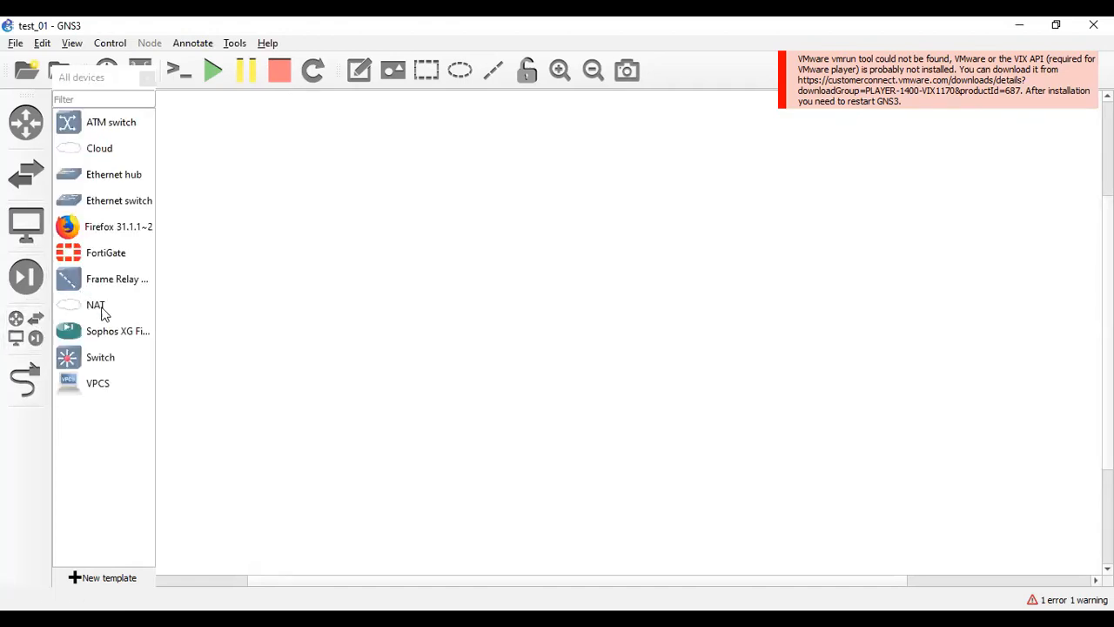
{"action": "right_click", "coordinate": [96, 359]}
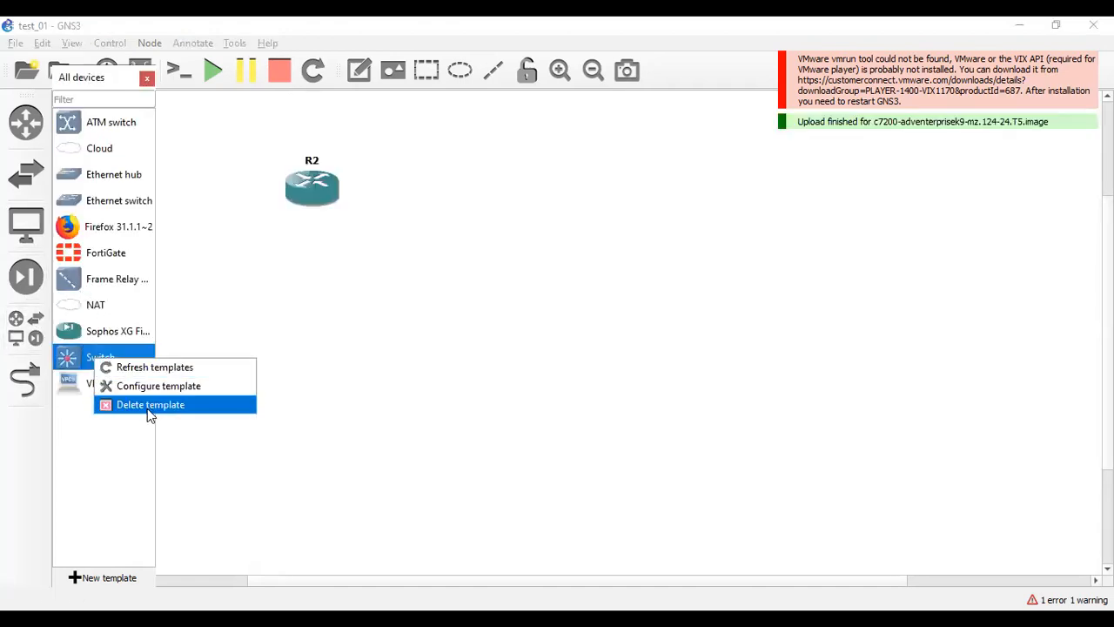
{"action": "left_click", "coordinate": [148, 406]}
{"action": "left_click", "coordinate": [91, 361]}
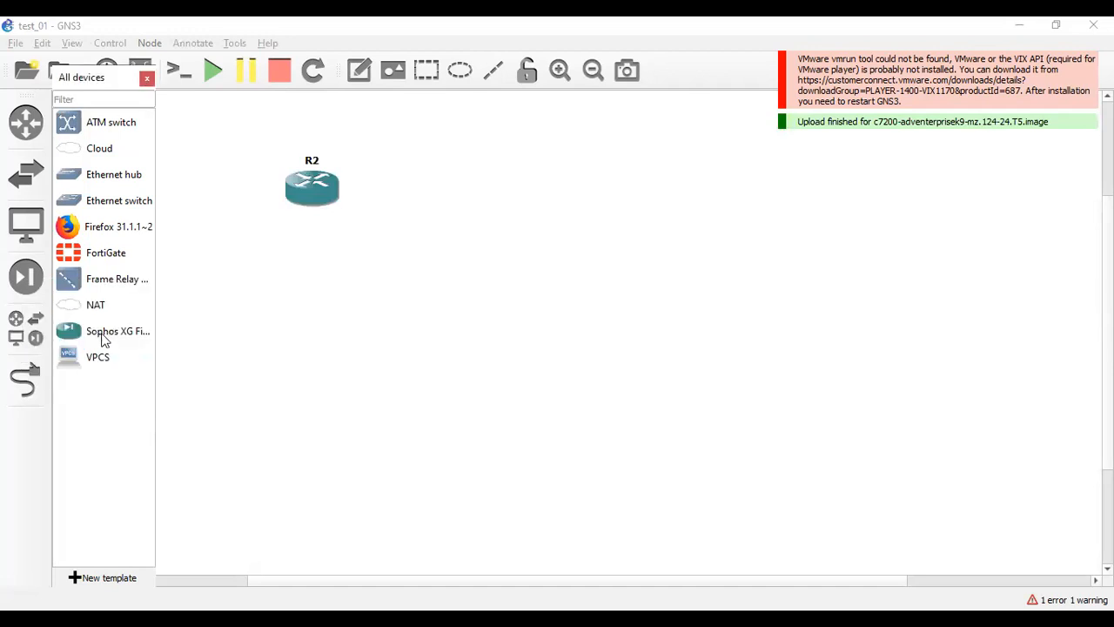
{"action": "right_click", "coordinate": [105, 334]}
{"action": "left_click", "coordinate": [141, 383]}
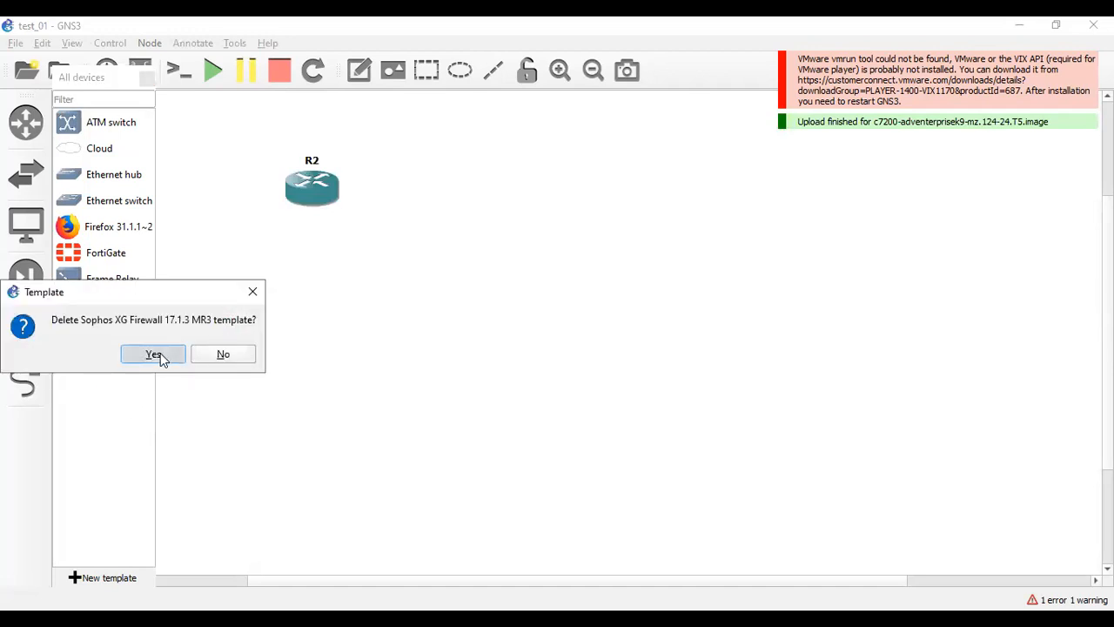
{"action": "left_click", "coordinate": [152, 353]}
- Delete the FortiGate and Firefox 31.1.1~2 device templates
{"action": "right_click", "coordinate": [101, 258]}
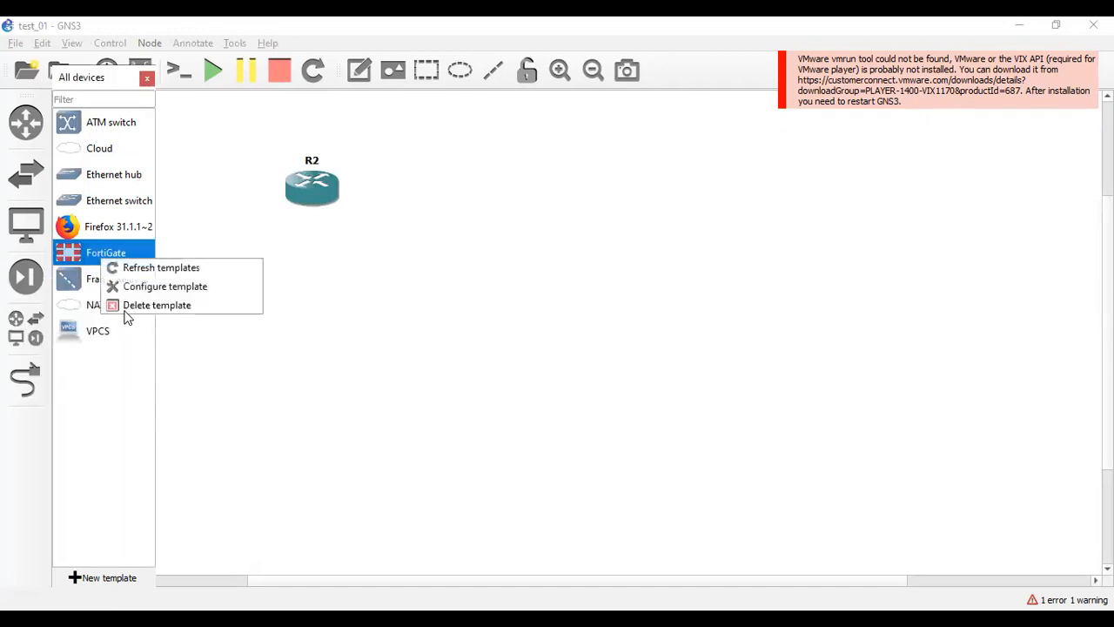
{"action": "left_click", "coordinate": [126, 306]}
{"action": "left_click", "coordinate": [78, 353]}
{"action": "right_click", "coordinate": [108, 228]}
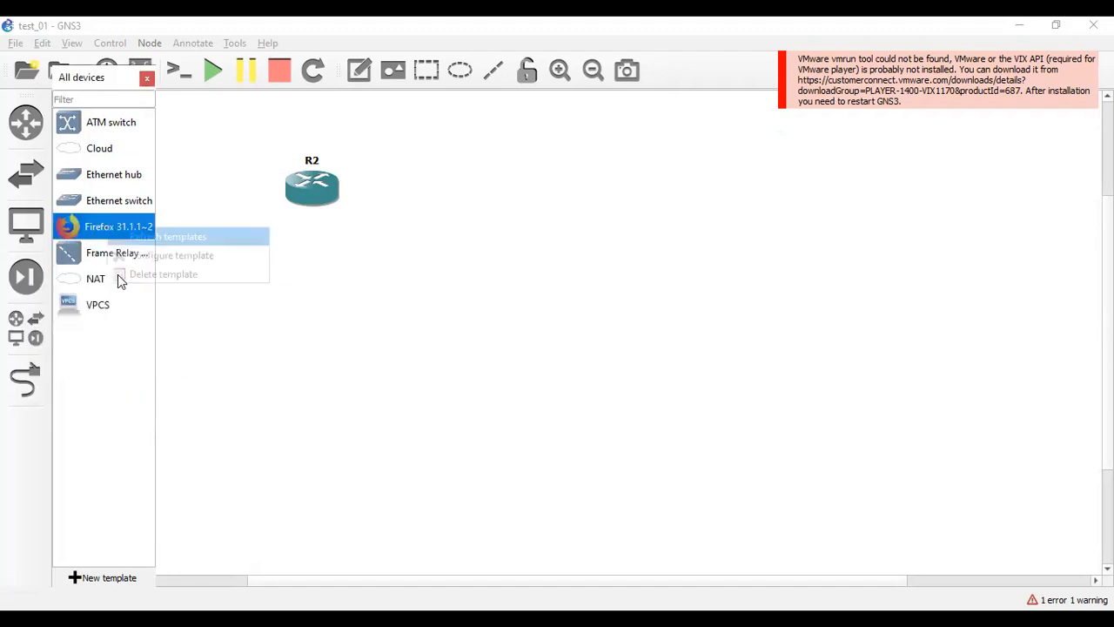
{"action": "left_click", "coordinate": [145, 283]}
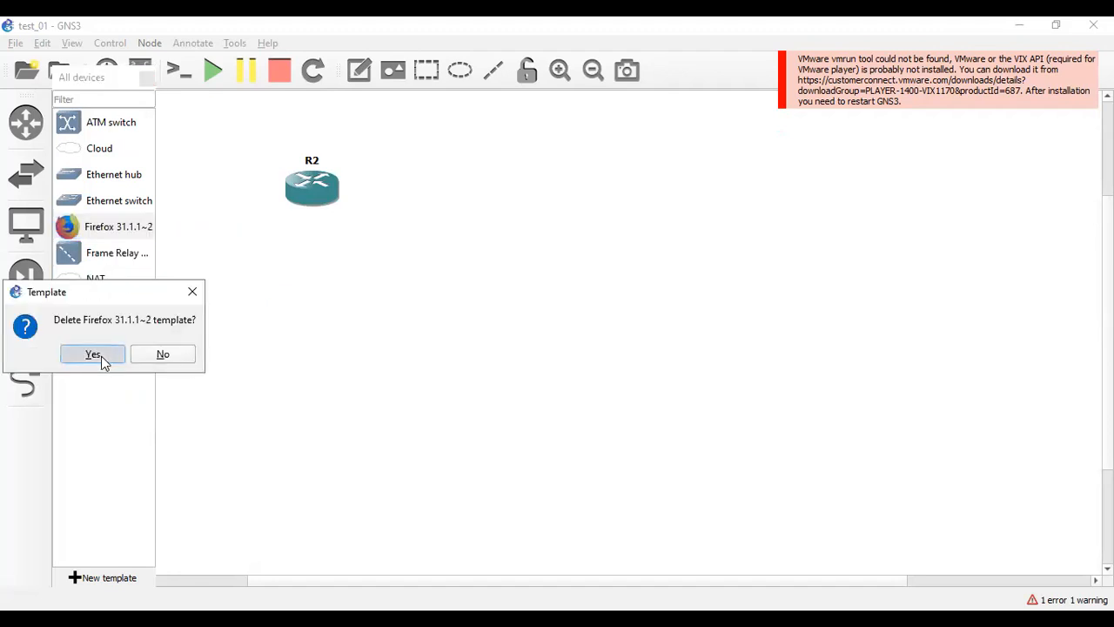
{"action": "left_click", "coordinate": [101, 356]}
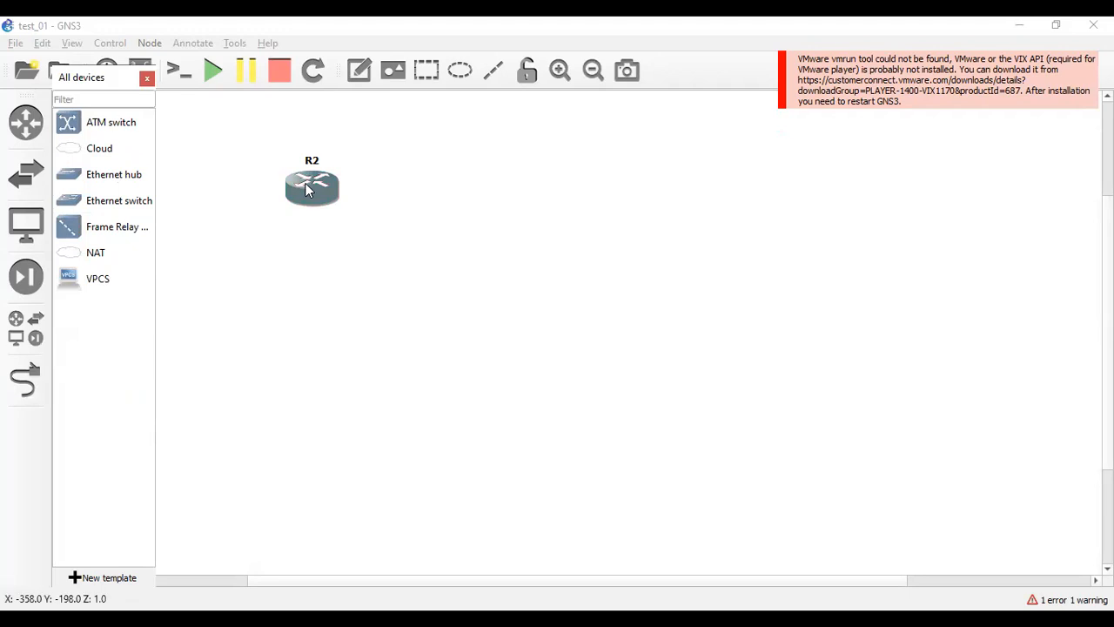
- Permanently delete router R2 from the workspace and close the device list
{"action": "right_click", "coordinate": [305, 185]}
{"action": "left_click", "coordinate": [344, 605]}
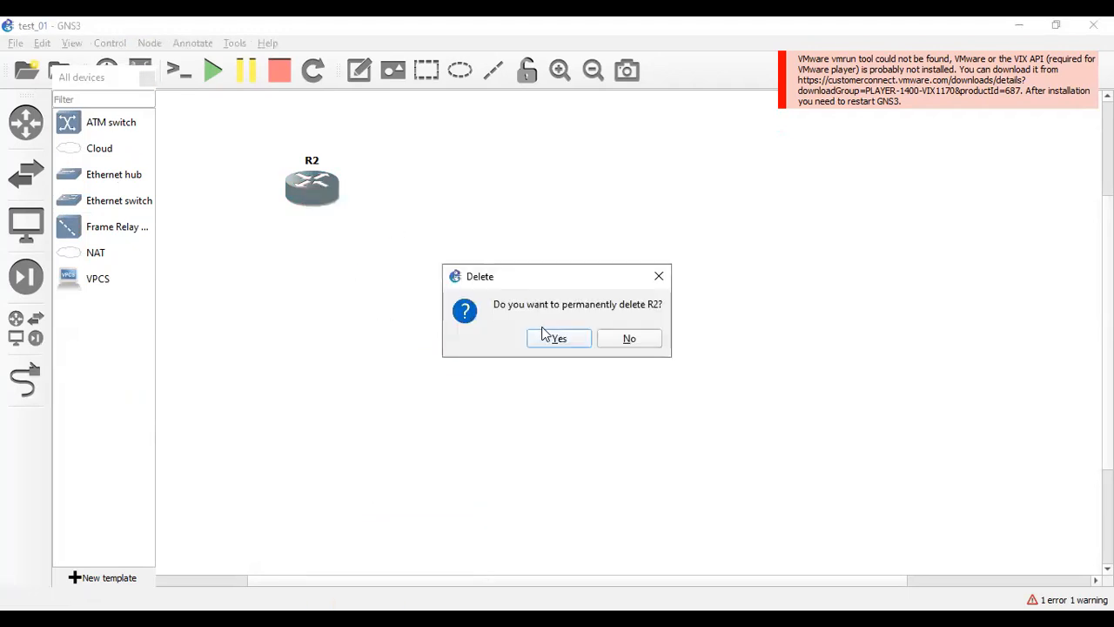
{"action": "left_click", "coordinate": [557, 339]}
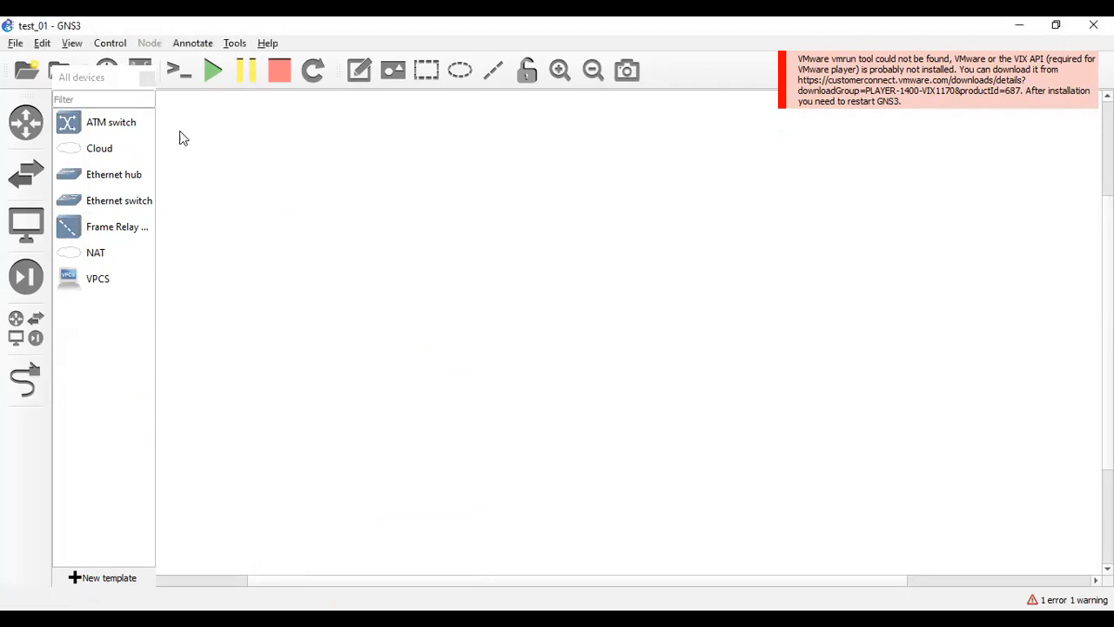
{"action": "left_click", "coordinate": [147, 79]}
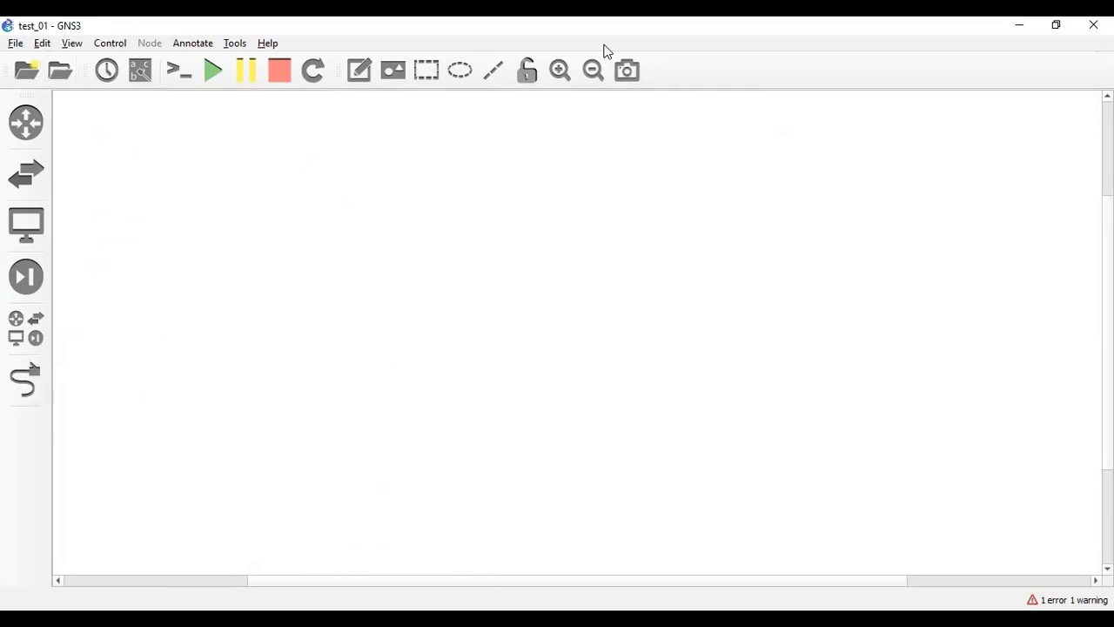
- In the preferences, start a new Dynamips IOS router template and set it to run on the GNS3 VM
{"action": "left_click", "coordinate": [40, 43]}
{"action": "left_click", "coordinate": [82, 103]}
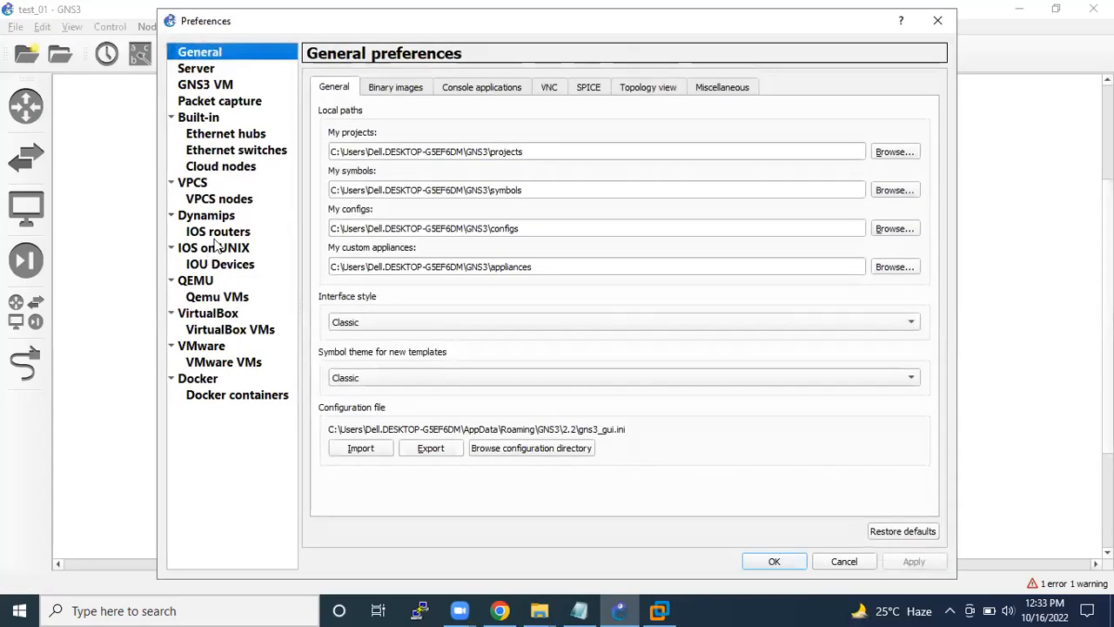
{"action": "left_click", "coordinate": [218, 233]}
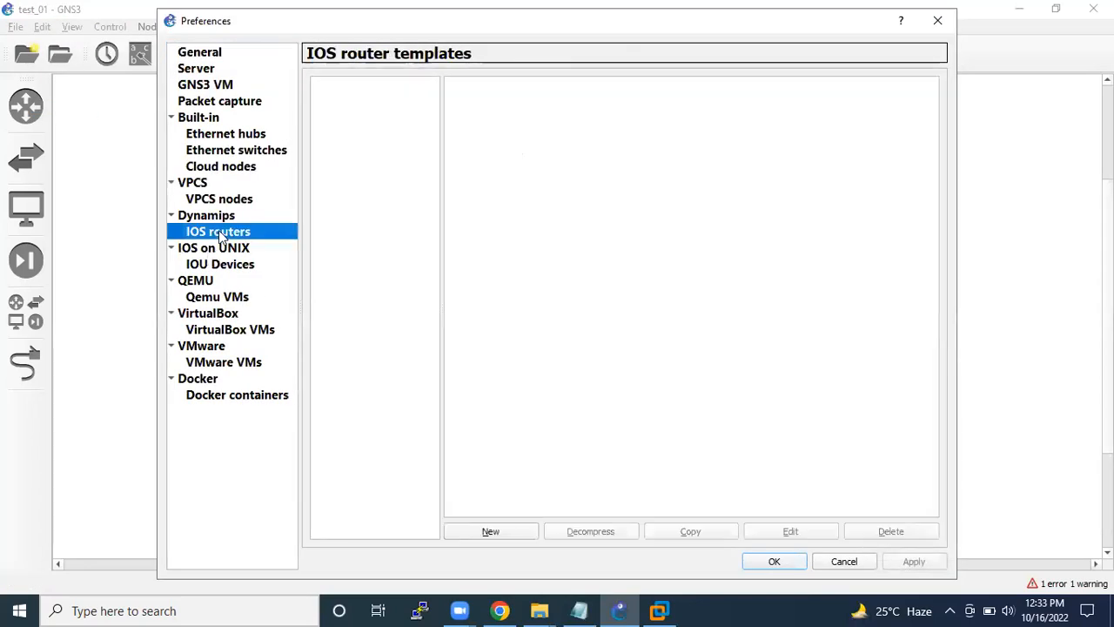
{"action": "left_click", "coordinate": [490, 532]}
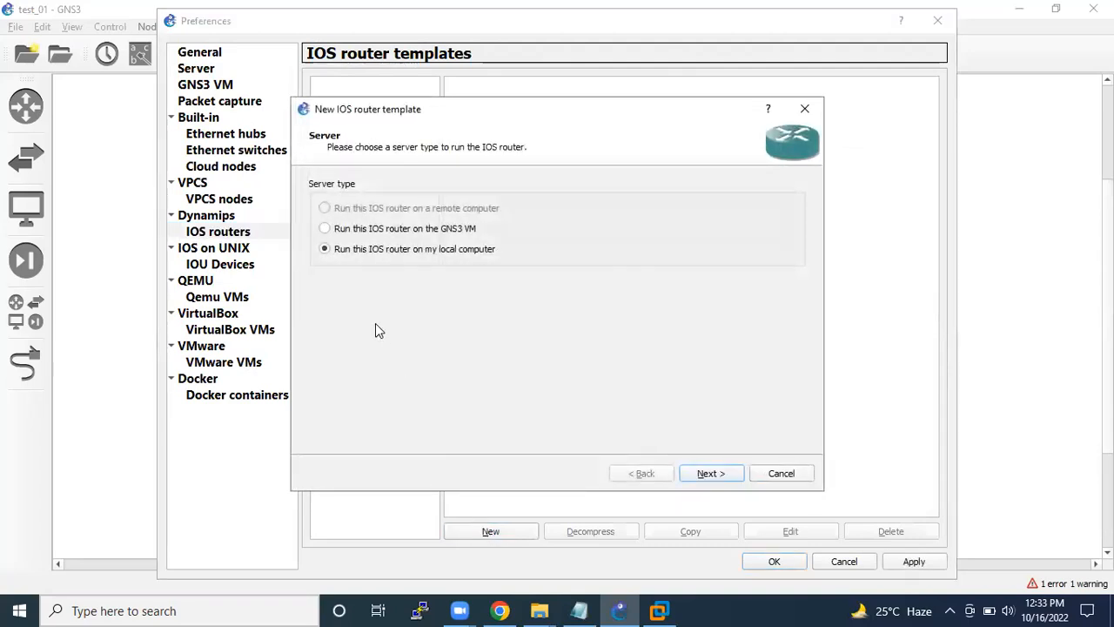
{"action": "left_click", "coordinate": [325, 228]}
{"action": "left_click", "coordinate": [709, 479]}
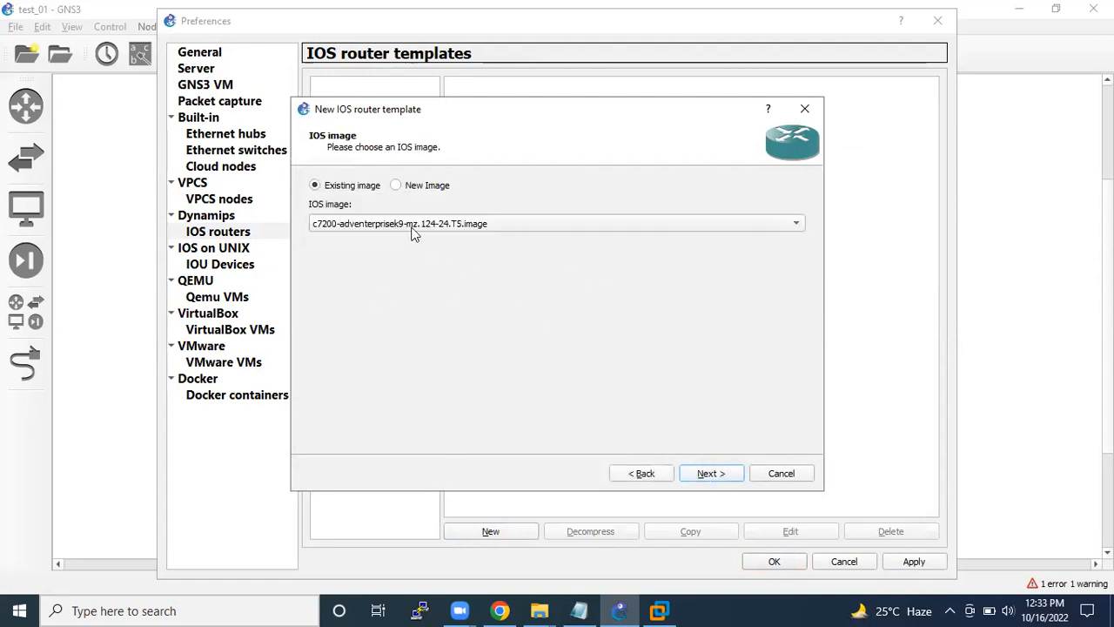
- Load c7200-adventerprisek9-mz.124-24.T5.image as a new IOS image and accept c7200 as the router's name and platform
{"action": "left_click", "coordinate": [396, 187]}
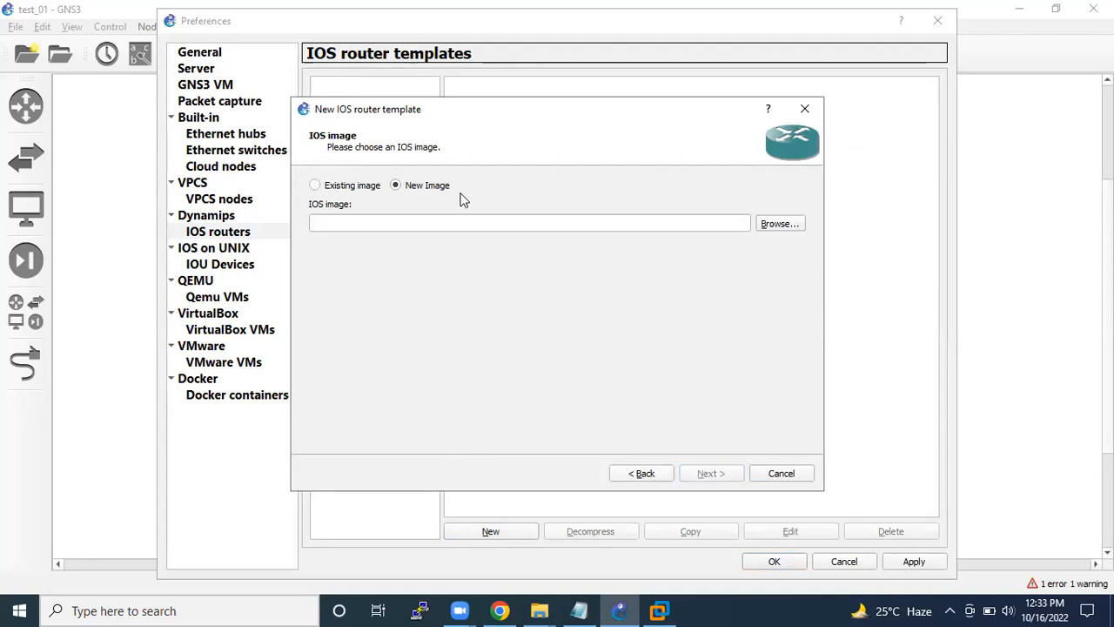
{"action": "left_click", "coordinate": [766, 228]}
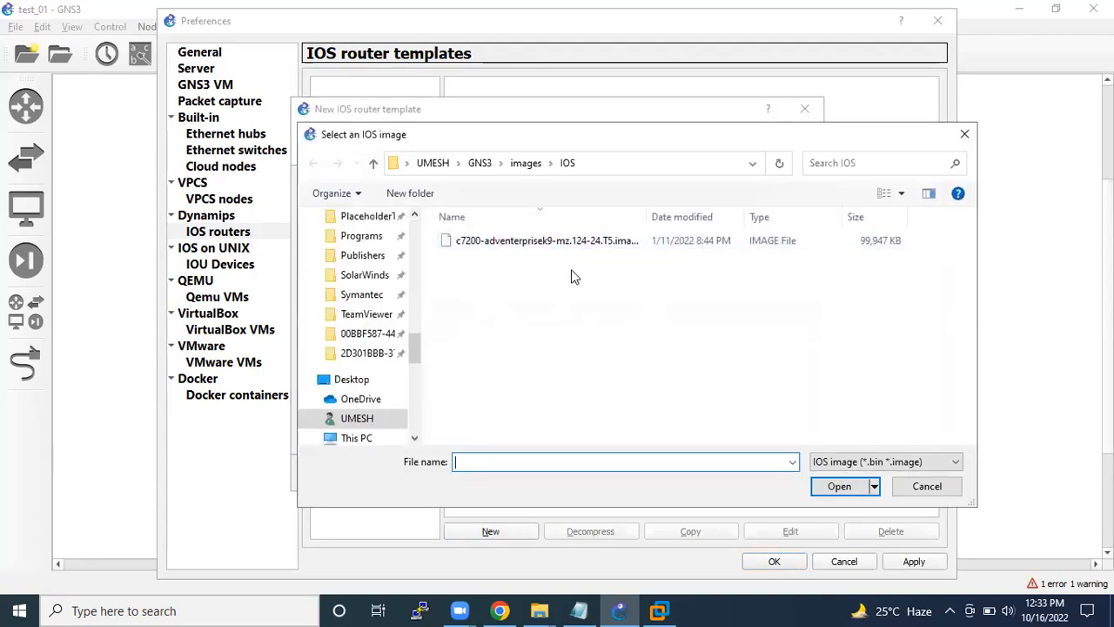
{"action": "left_click", "coordinate": [496, 244]}
{"action": "left_click", "coordinate": [824, 491]}
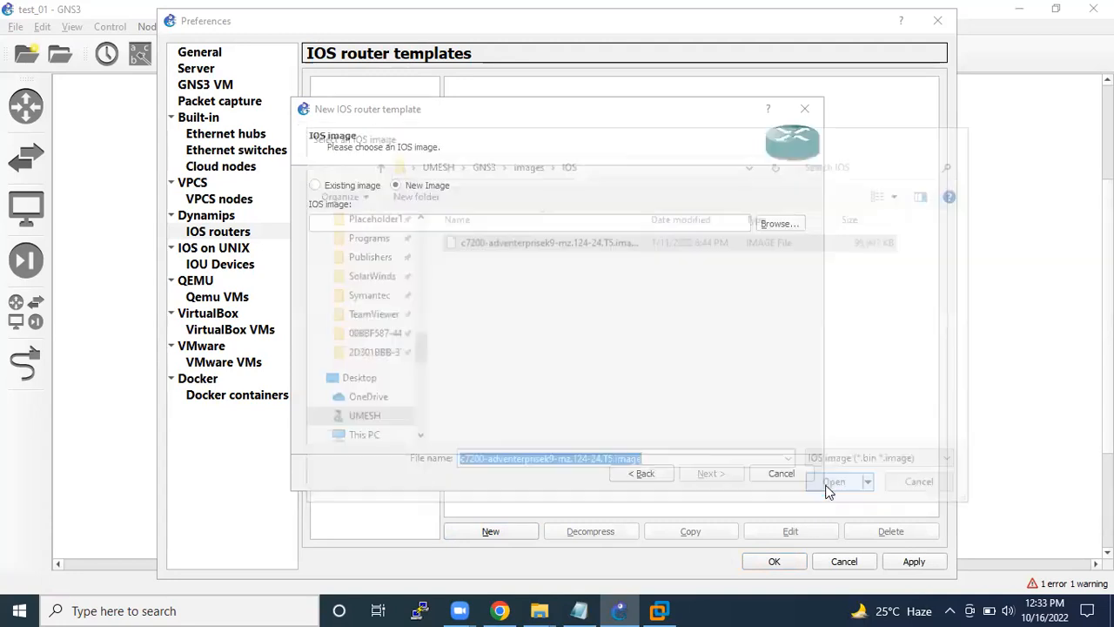
{"action": "left_click", "coordinate": [730, 477]}
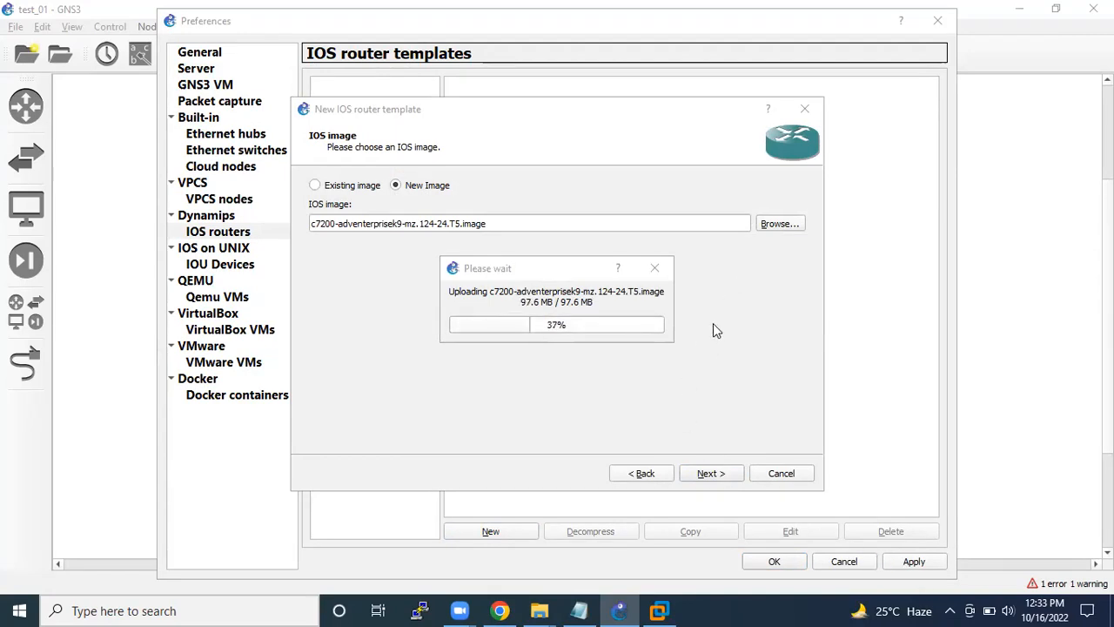
{"action": "left_click", "coordinate": [716, 476]}
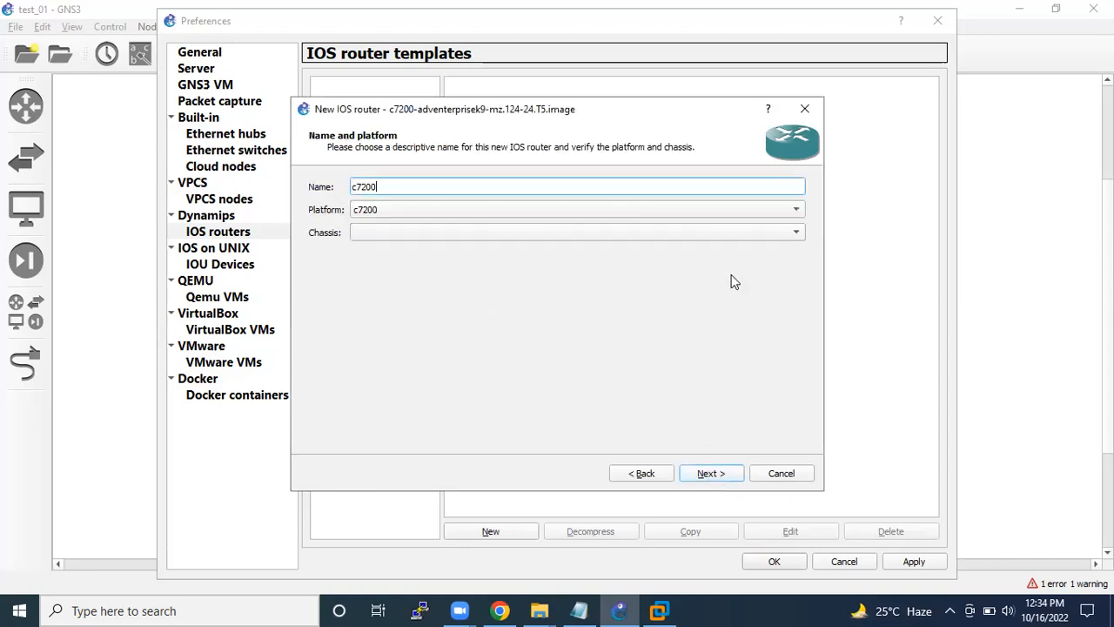
{"action": "left_click", "coordinate": [705, 474]}
{"action": "left_click", "coordinate": [711, 476]}
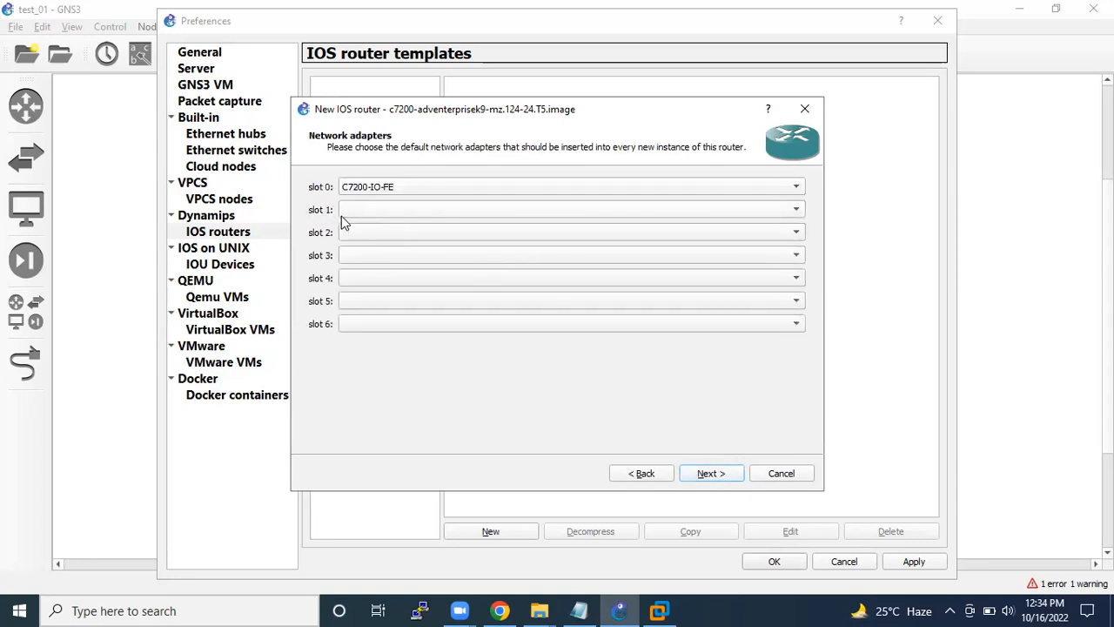
- Assign PA-GE network adapters to slots 1 through 4 and a PA-4T+ adapter to slot 5
{"action": "left_click", "coordinate": [403, 212]}
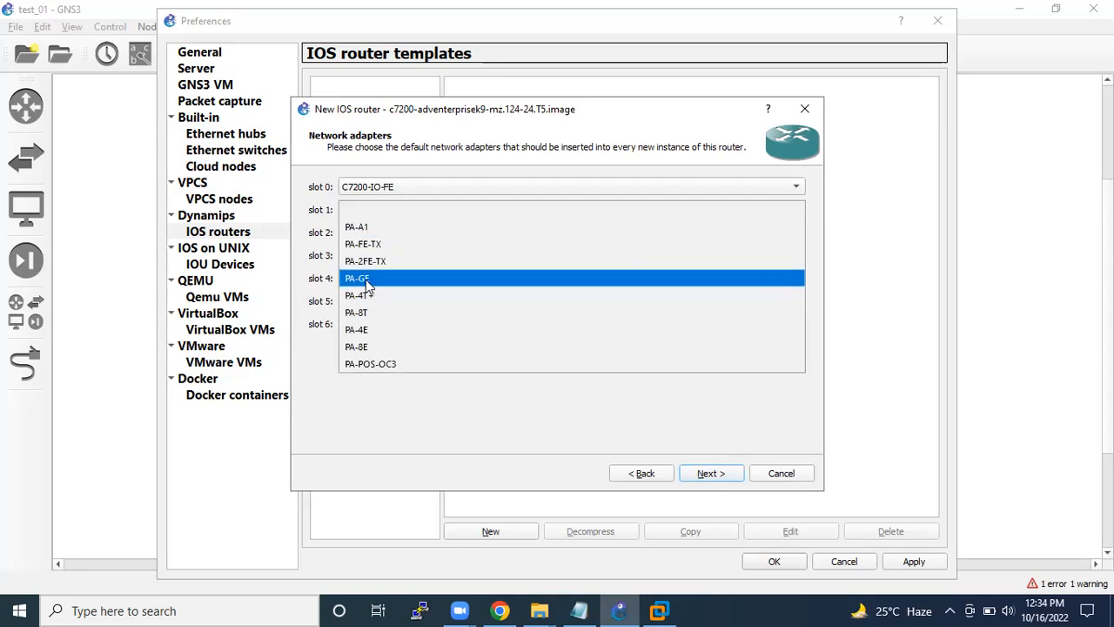
{"action": "left_click", "coordinate": [373, 285]}
{"action": "left_click", "coordinate": [373, 233]}
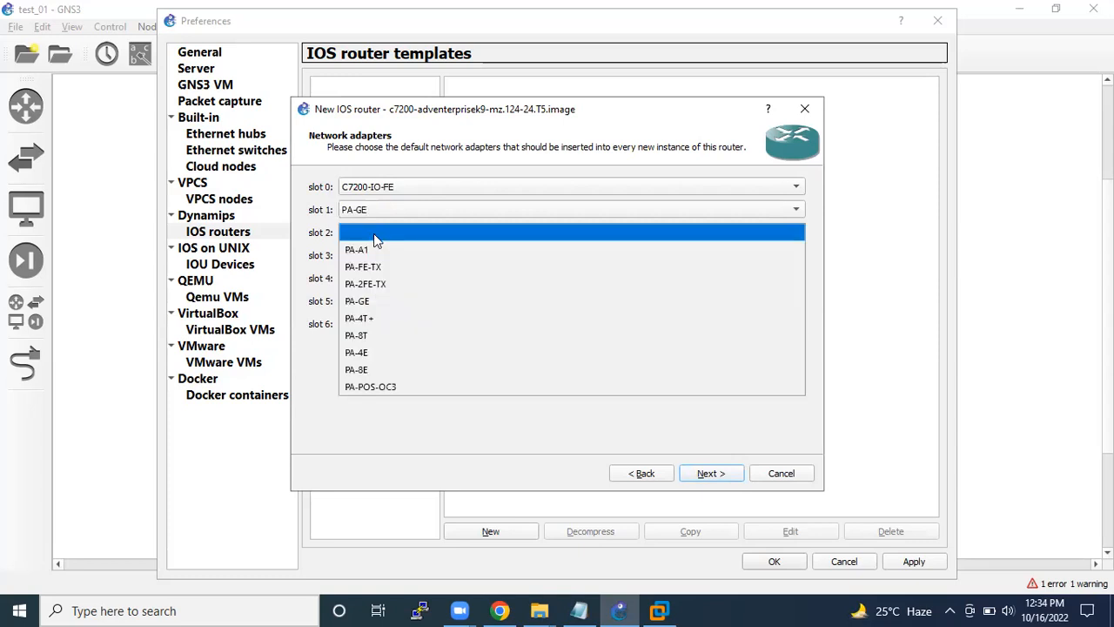
{"action": "left_click", "coordinate": [366, 301]}
{"action": "left_click", "coordinate": [392, 256]}
{"action": "left_click", "coordinate": [375, 321]}
{"action": "left_click", "coordinate": [391, 279]}
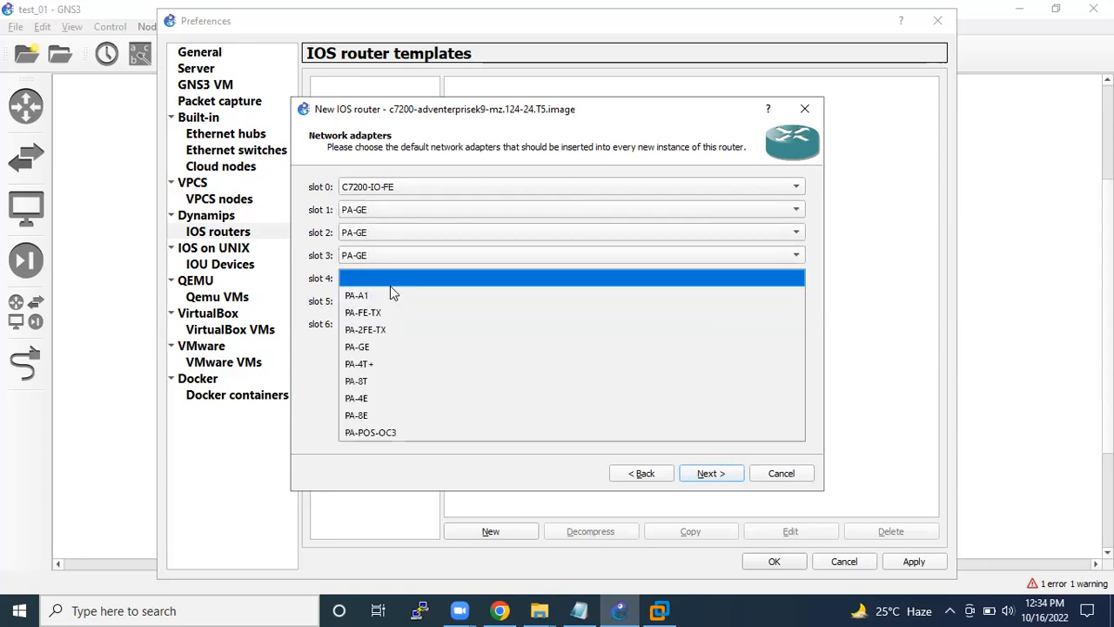
{"action": "left_click", "coordinate": [372, 351]}
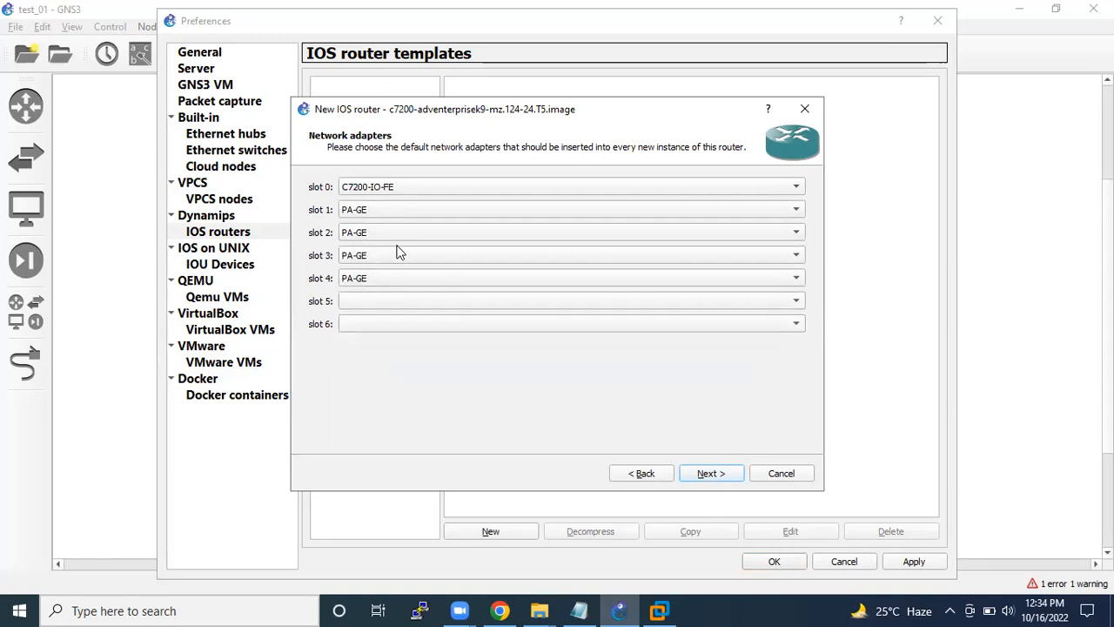
{"action": "left_click", "coordinate": [383, 301]}
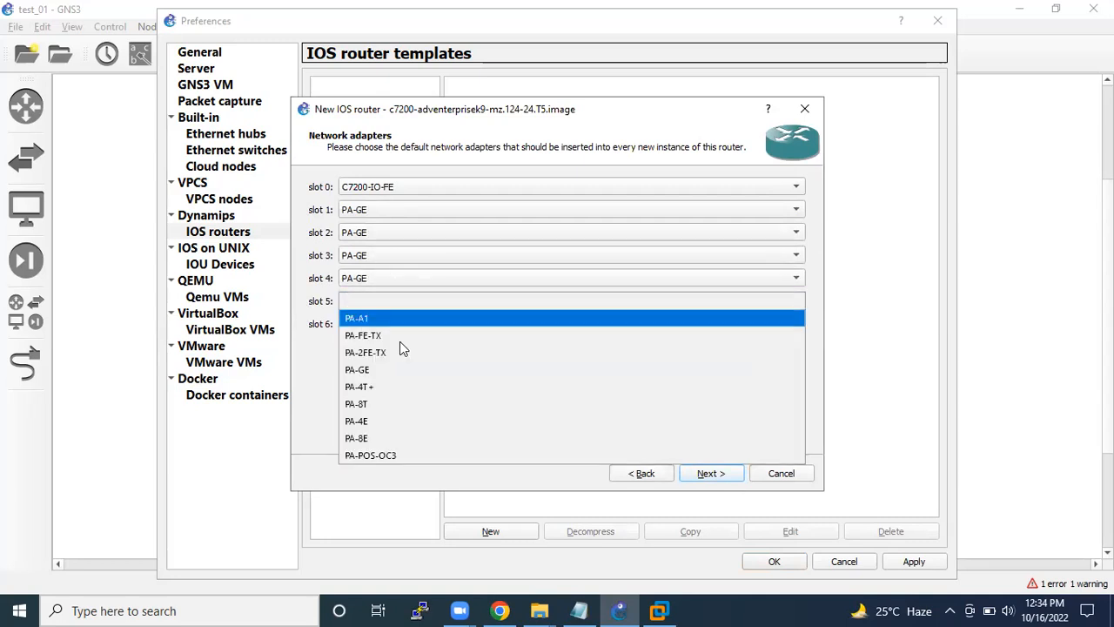
{"action": "left_click", "coordinate": [376, 393]}
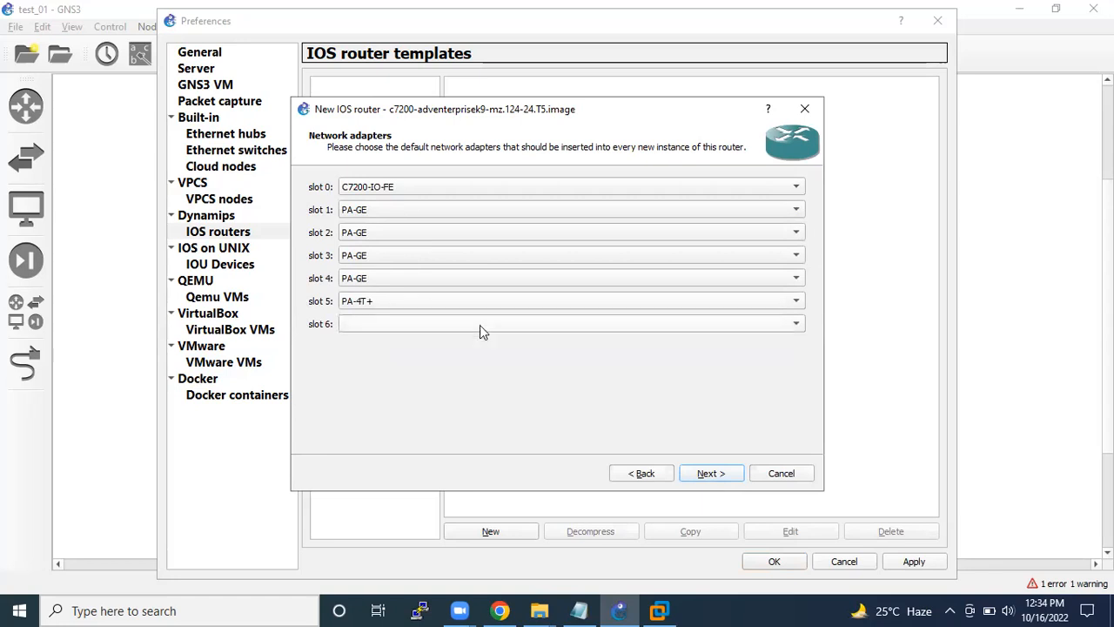
- Run the Idle-PC finder for the c7200 image and accept the suggested value
{"action": "left_click", "coordinate": [709, 475]}
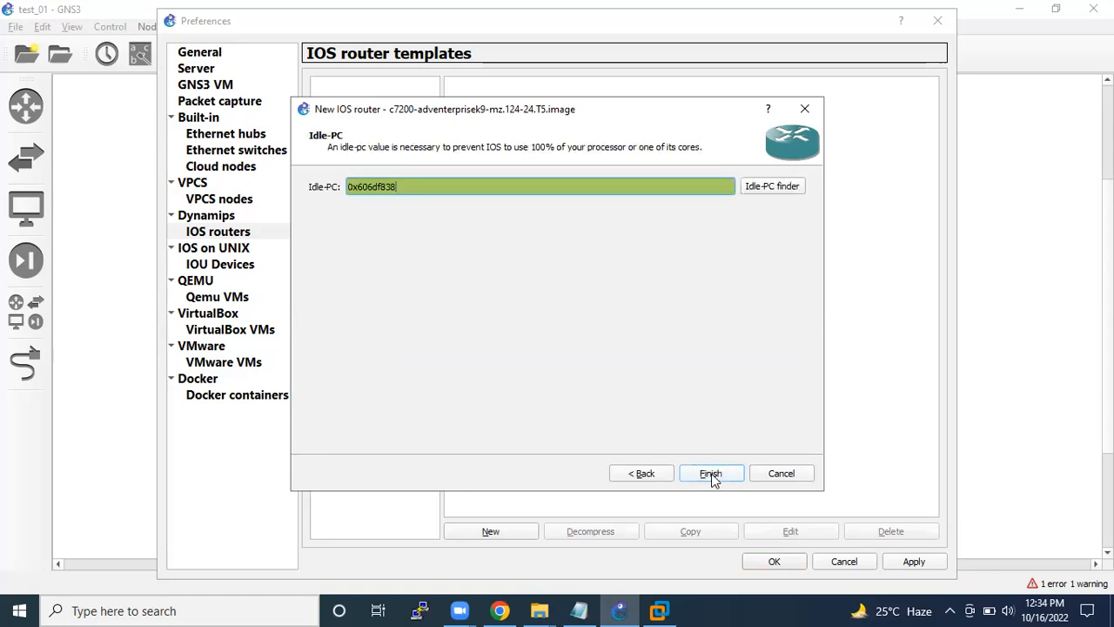
{"action": "left_click", "coordinate": [764, 192]}
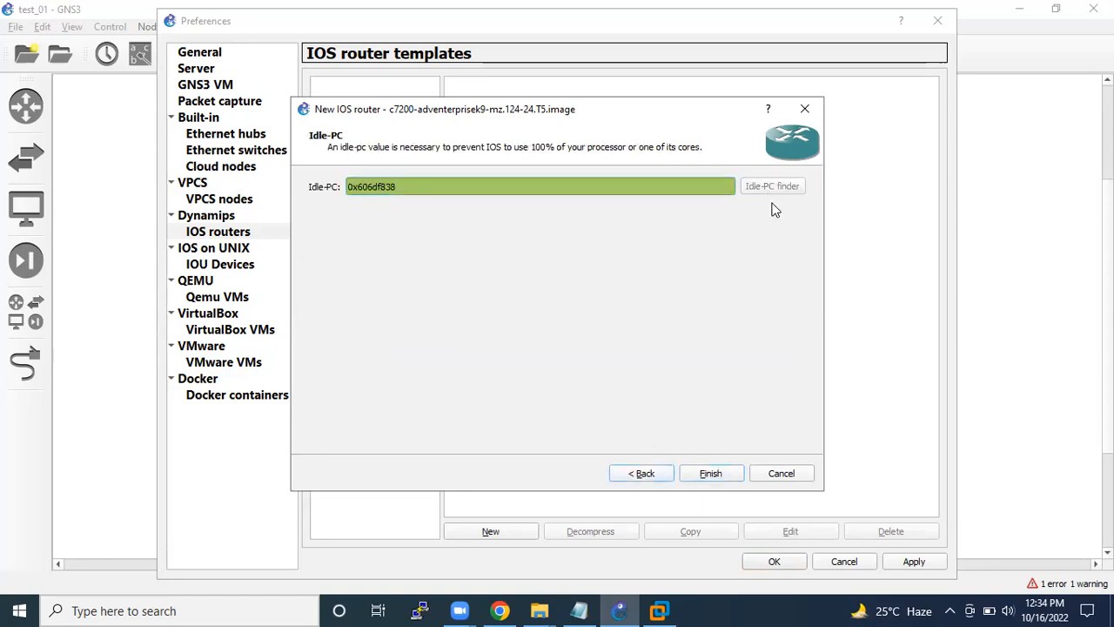
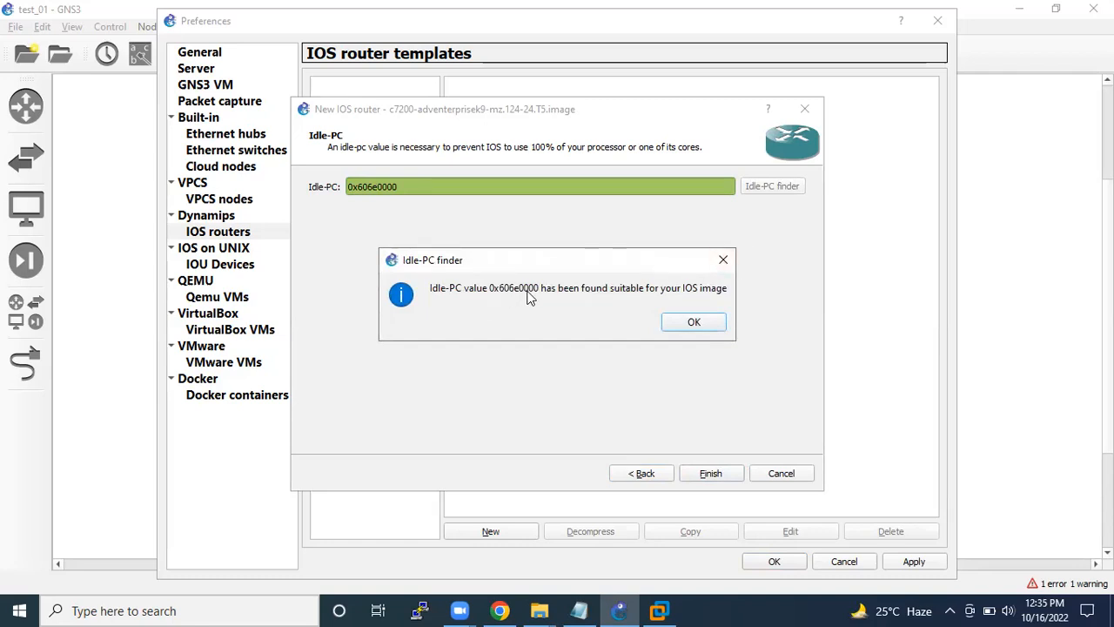
{"action": "left_click", "coordinate": [695, 323]}
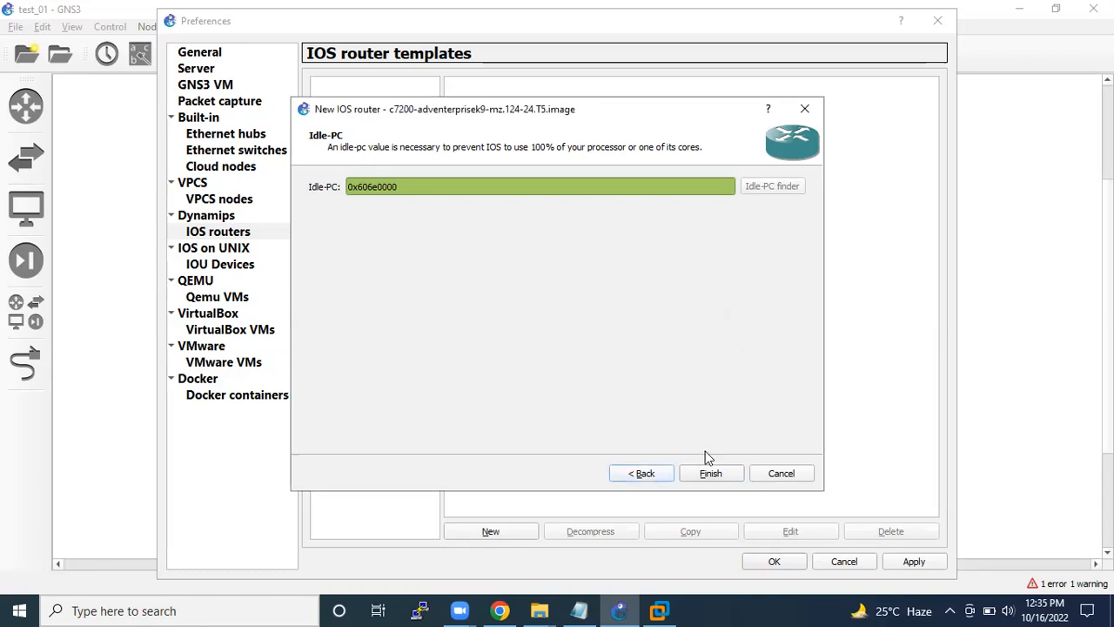
- Finish the c7200 router template, apply the preferences and close them
{"action": "left_click", "coordinate": [712, 472]}
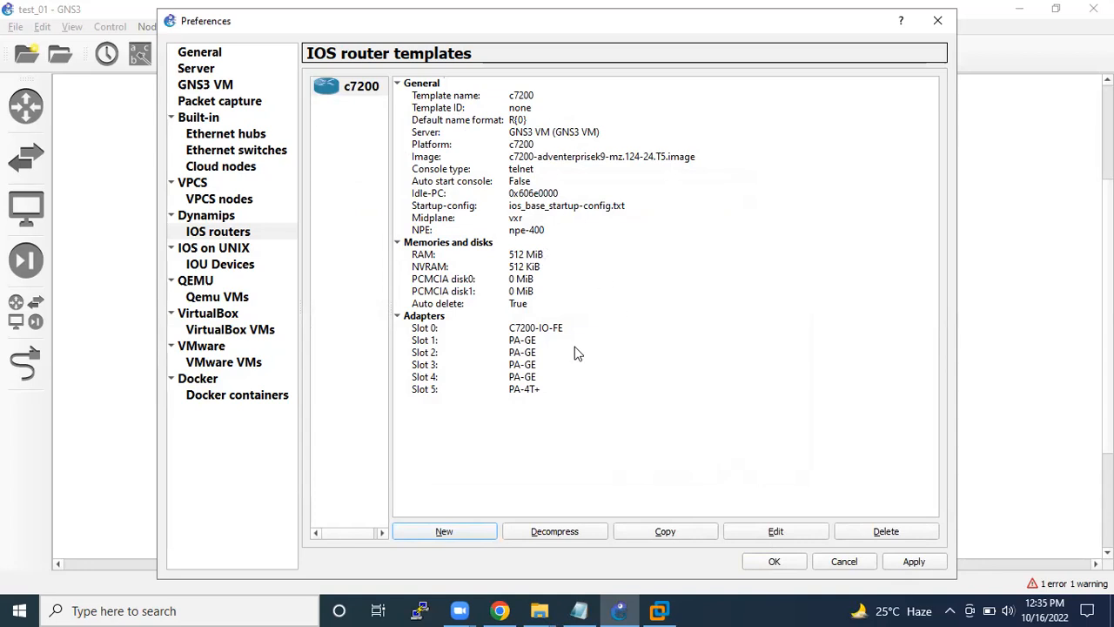
{"action": "left_click", "coordinate": [914, 562]}
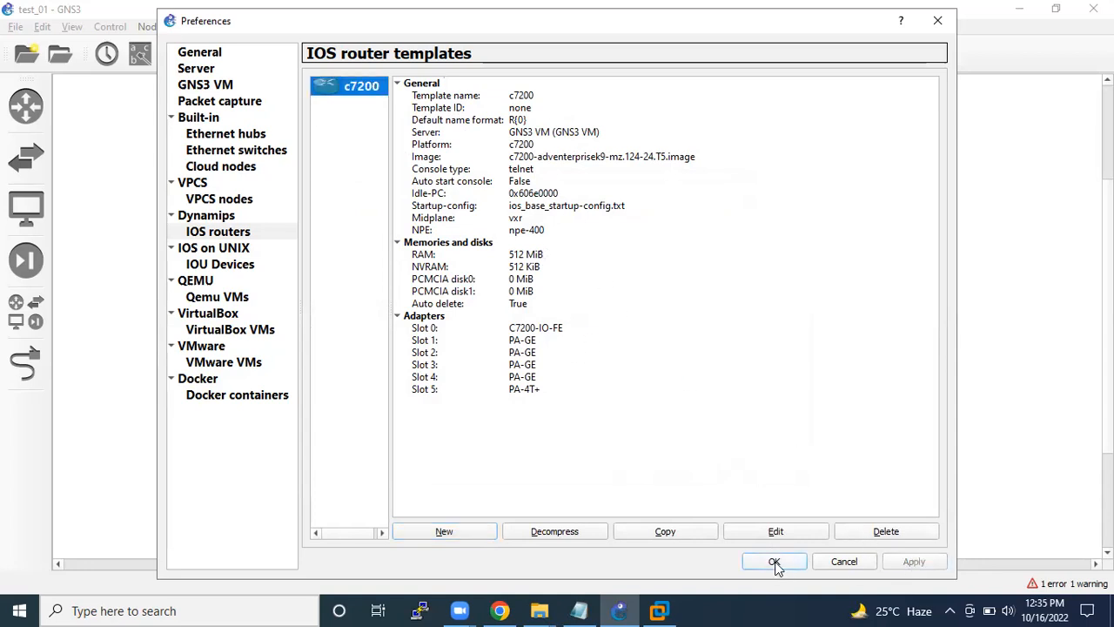
{"action": "left_click", "coordinate": [774, 562]}
- Place a c7200 router on the project canvas and start it
{"action": "left_click", "coordinate": [26, 106]}
{"action": "left_click_drag", "start_coordinate": [87, 105], "coordinate": [424, 203]}
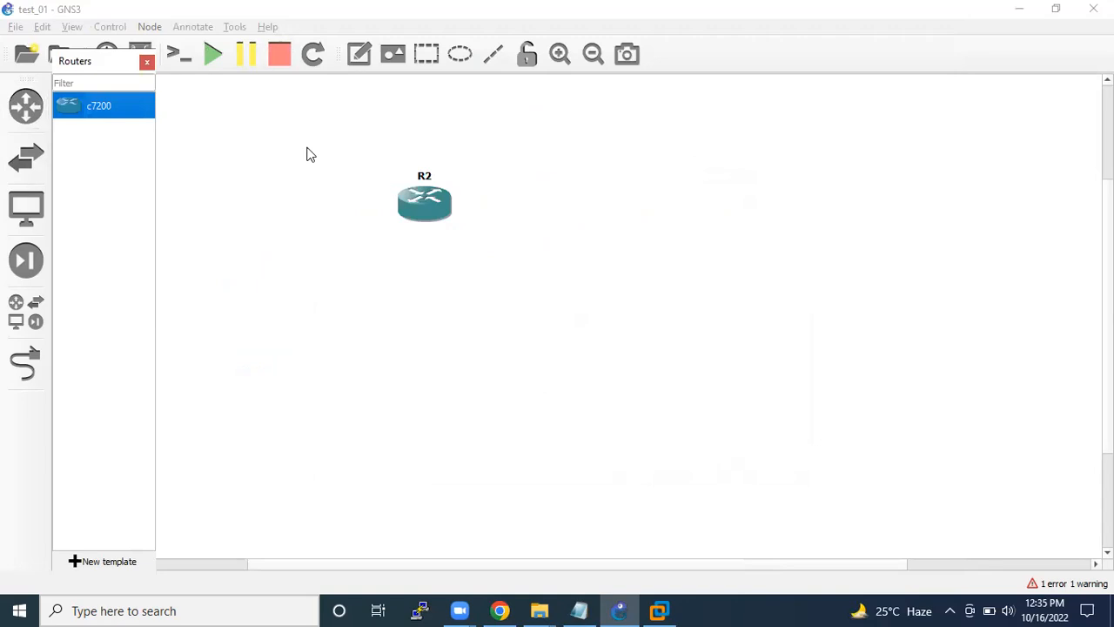
{"action": "right_click", "coordinate": [415, 200]}
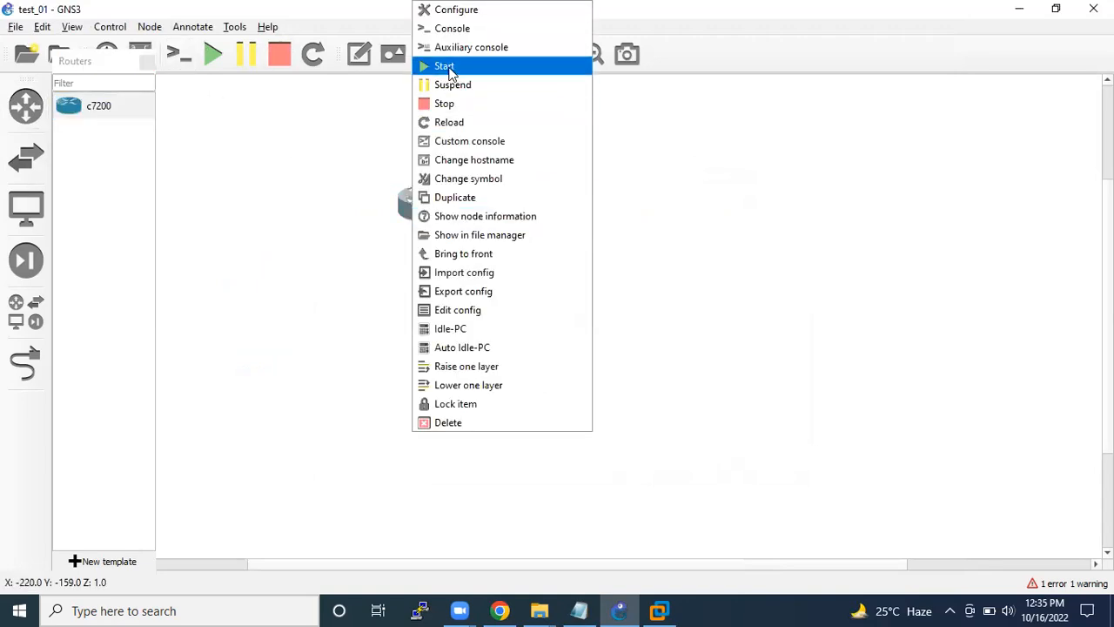
{"action": "left_click", "coordinate": [446, 68]}
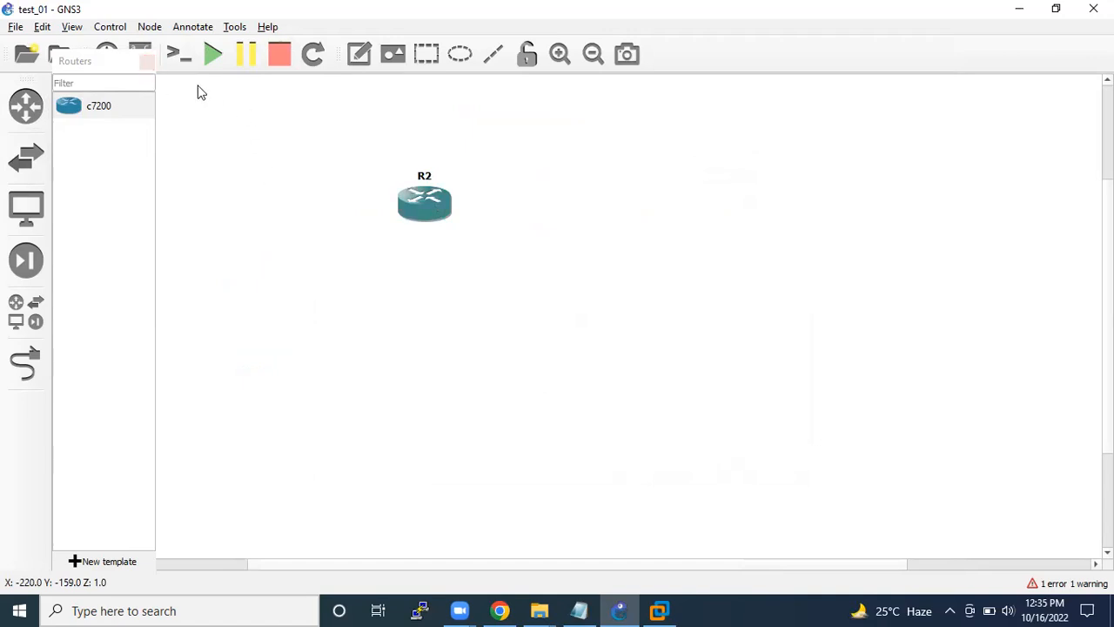
{"action": "left_click", "coordinate": [147, 63]}
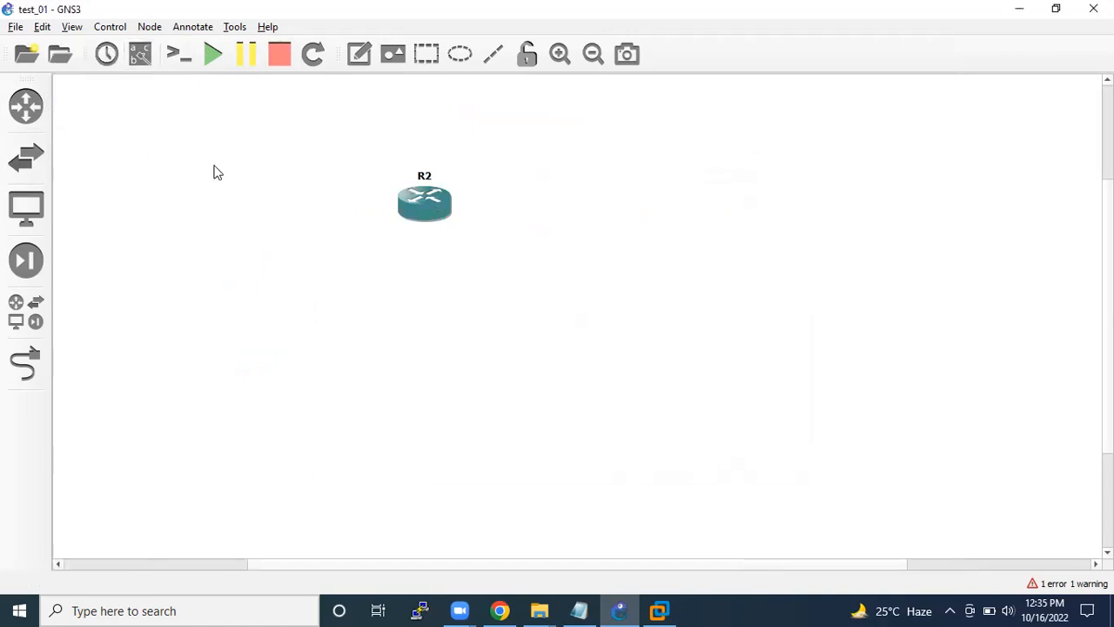
{"action": "right_click", "coordinate": [417, 206]}
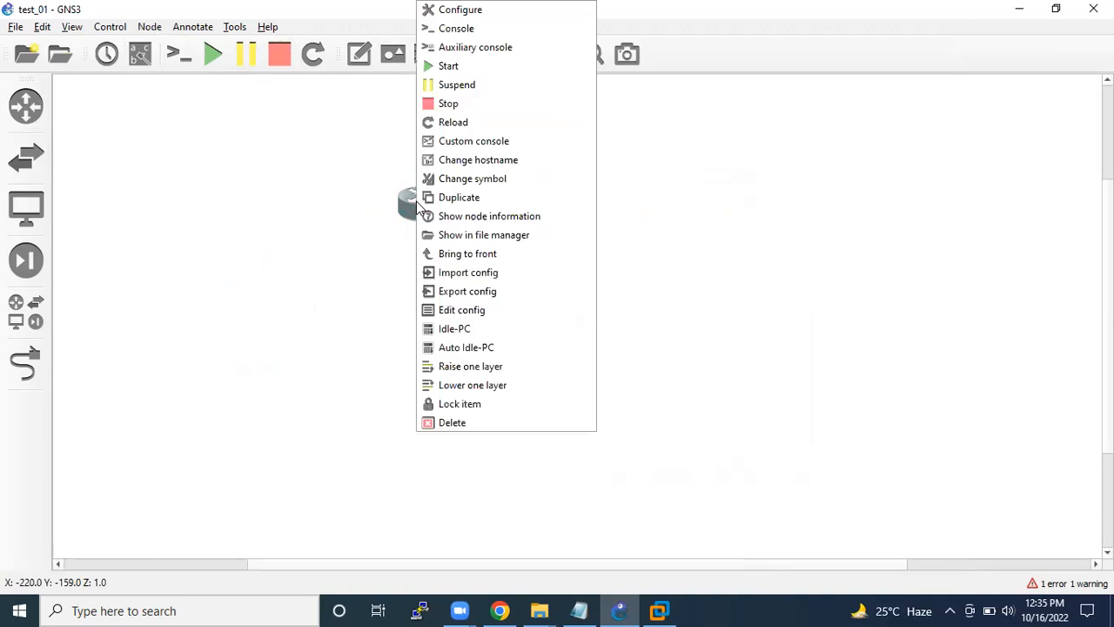
{"action": "left_click", "coordinate": [374, 218]}
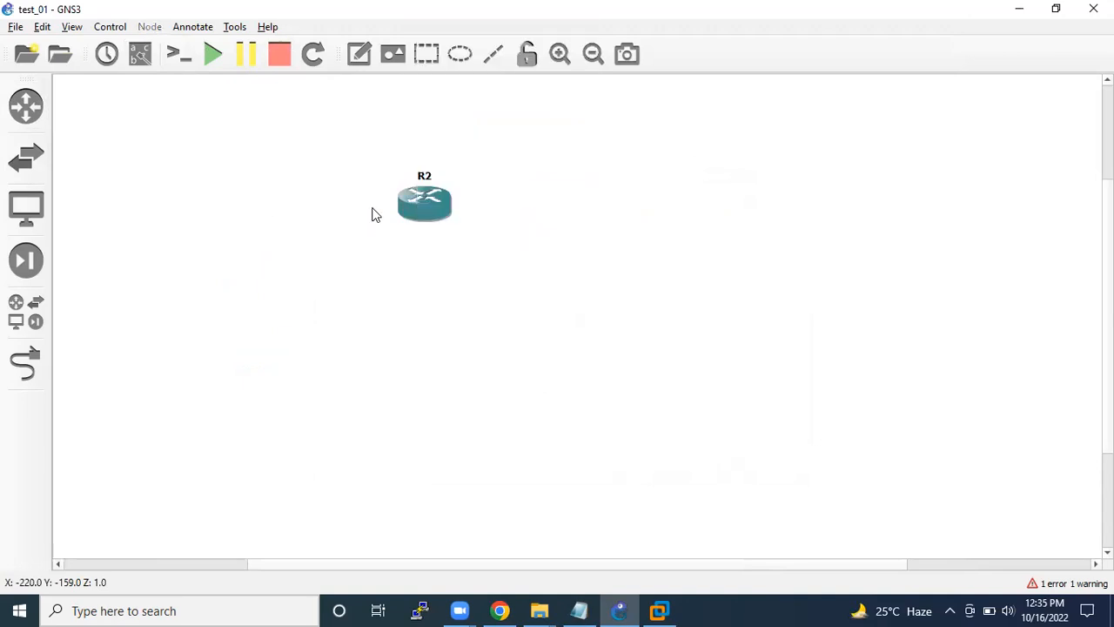
{"action": "right_click", "coordinate": [426, 202]}
{"action": "left_click", "coordinate": [469, 64]}
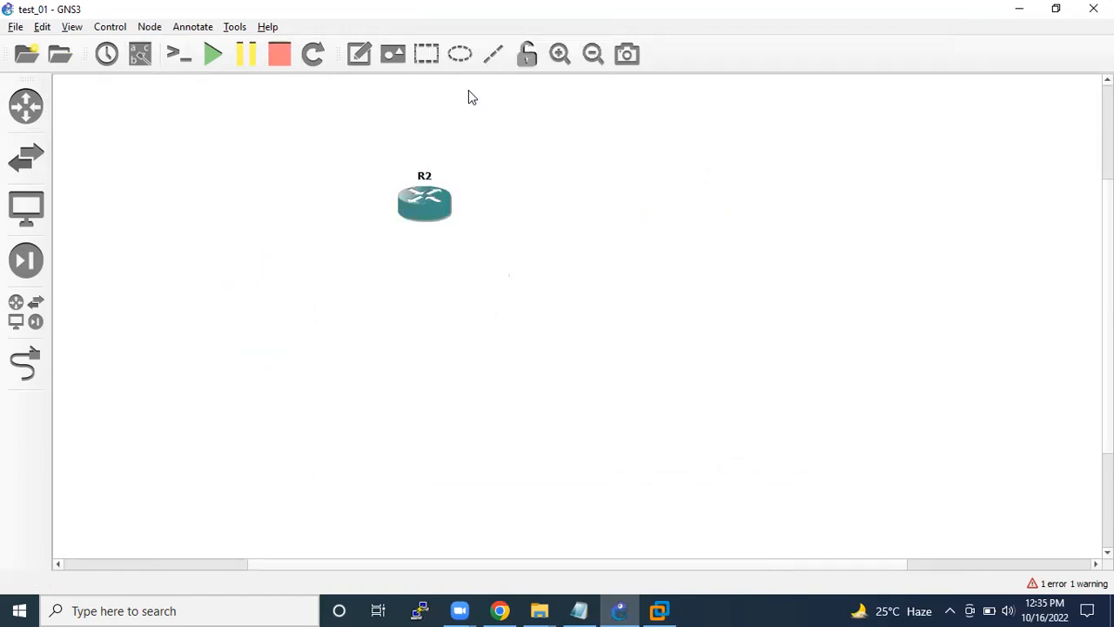
- Open the console of router R2, shifting the router slightly on the canvas
{"action": "right_click", "coordinate": [431, 205]}
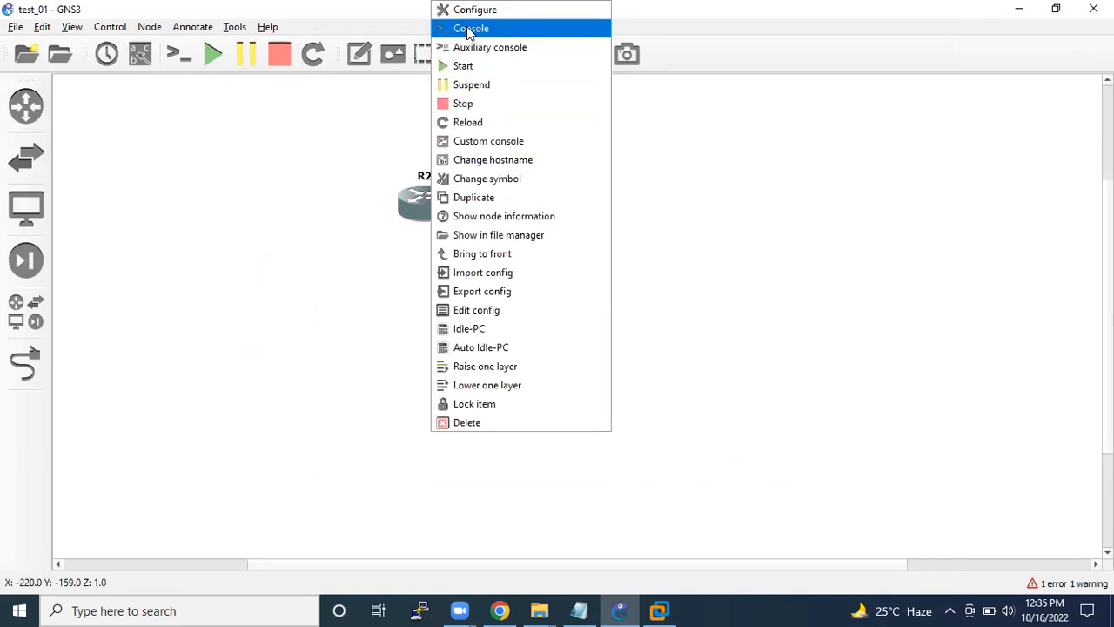
{"action": "left_click", "coordinate": [470, 29]}
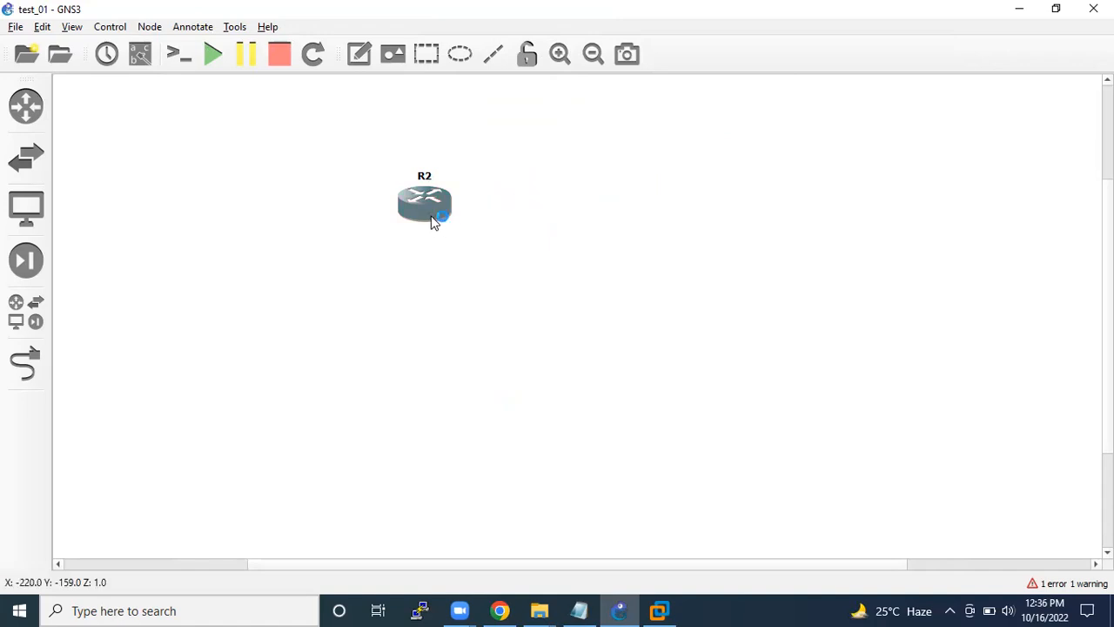
{"action": "mouse_move", "coordinate": [433, 217]}
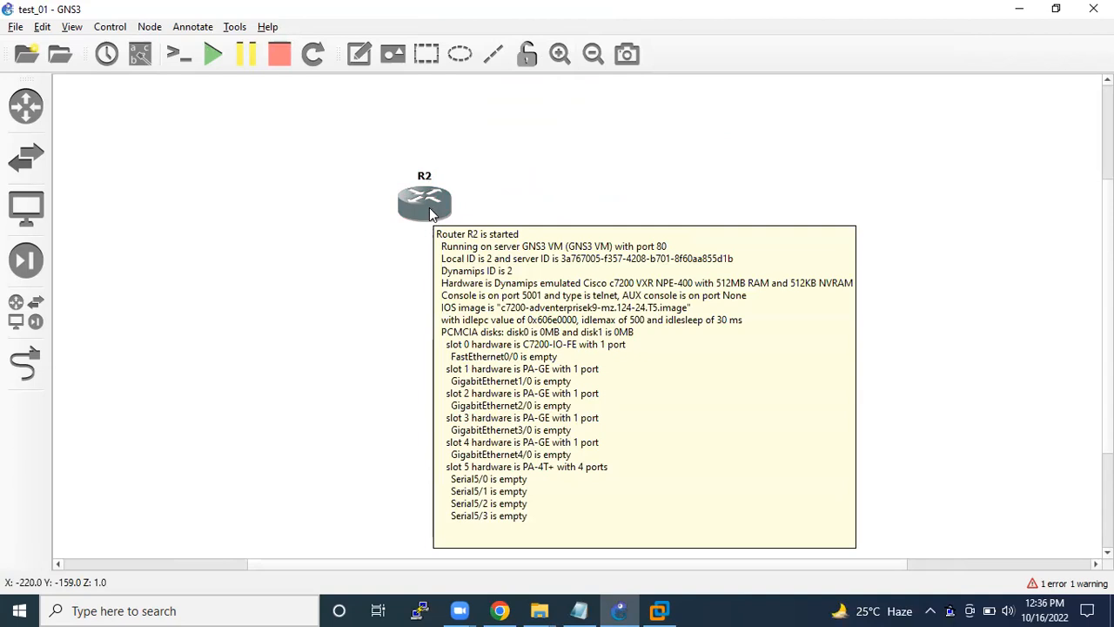
{"action": "left_click_drag", "start_coordinate": [429, 214], "coordinate": [380, 226]}
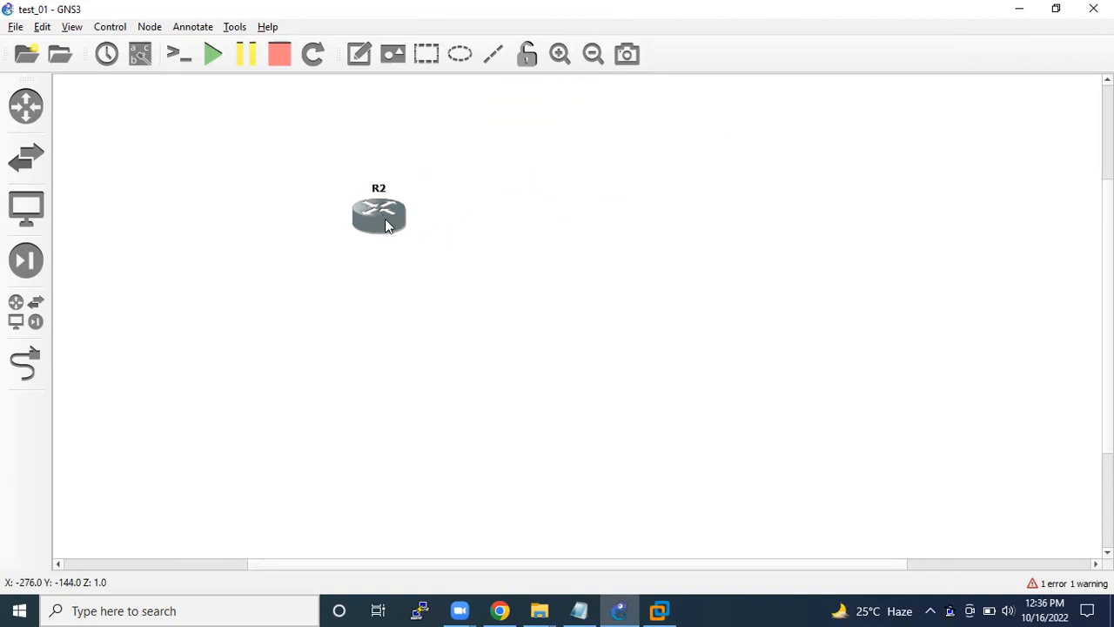
{"action": "right_click", "coordinate": [385, 220]}
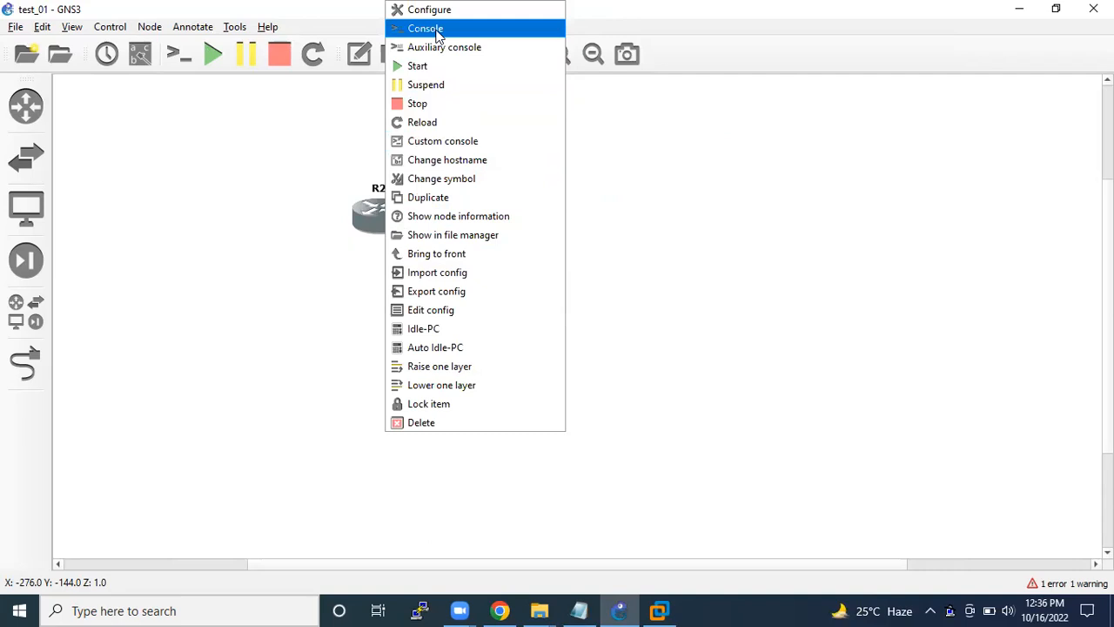
{"action": "left_click", "coordinate": [435, 29]}
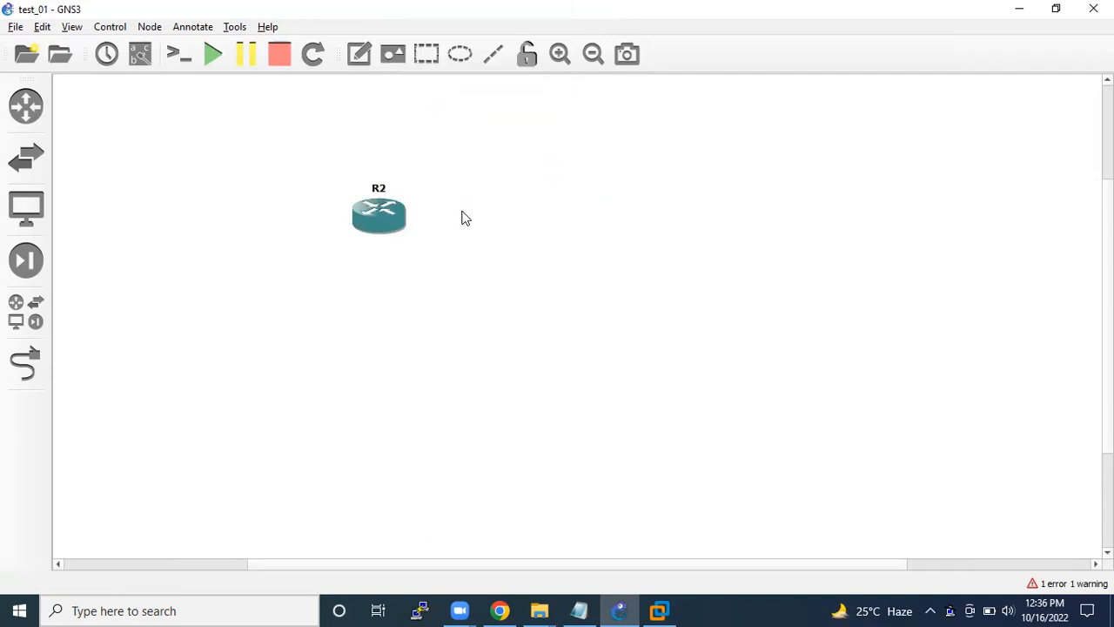
- Move R2 across the canvas and run Auto Idle-PC on it
{"action": "left_click_drag", "start_coordinate": [385, 228], "coordinate": [482, 209]}
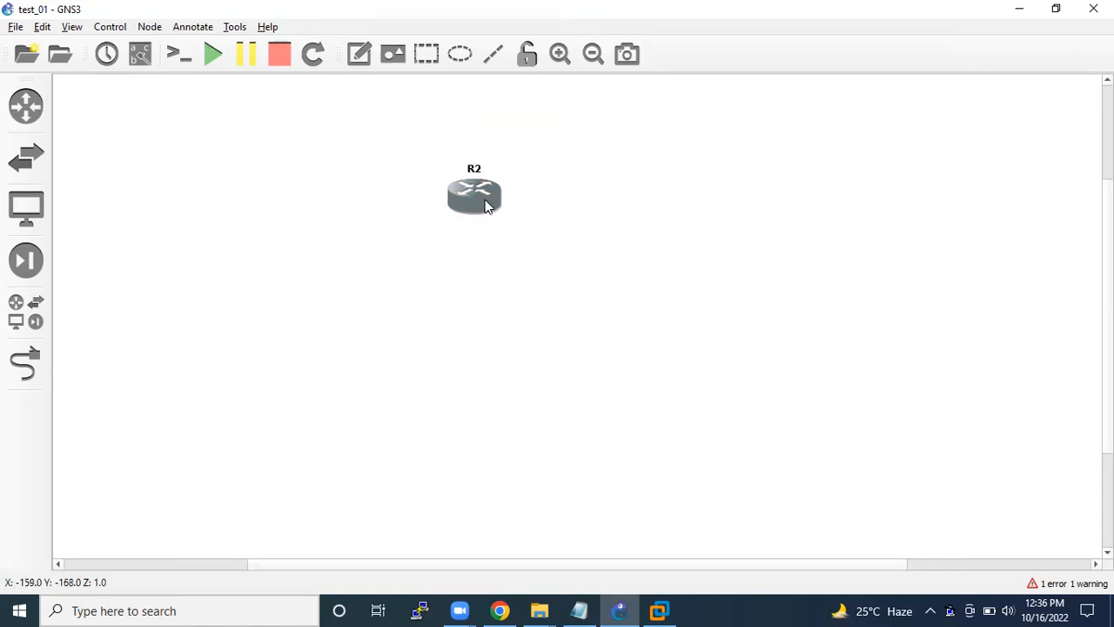
{"action": "right_click", "coordinate": [482, 204]}
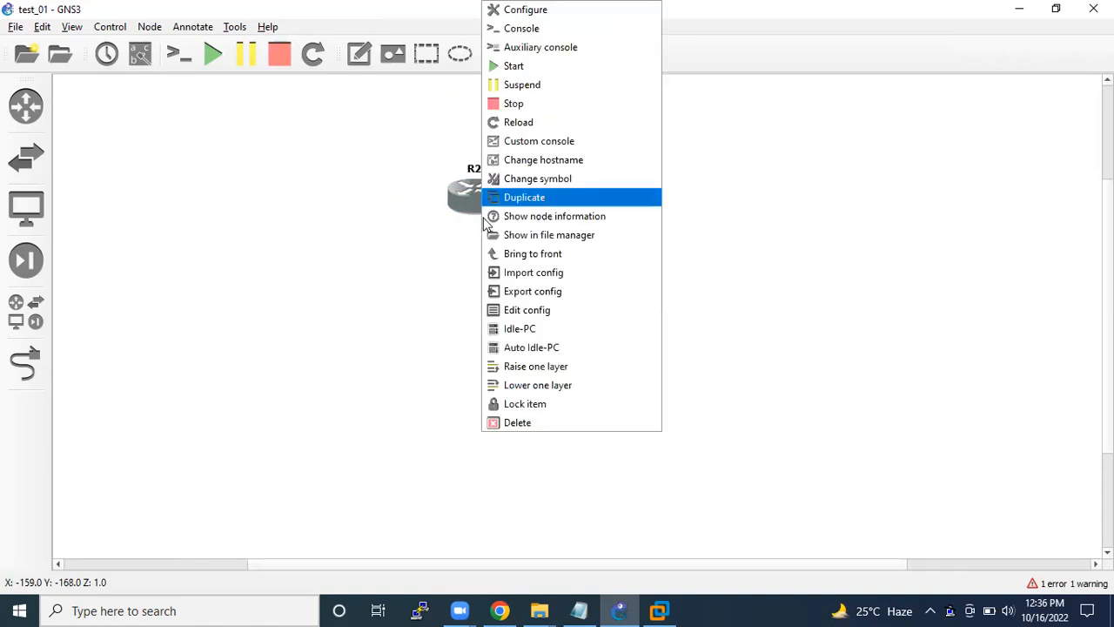
{"action": "left_click", "coordinate": [525, 348]}
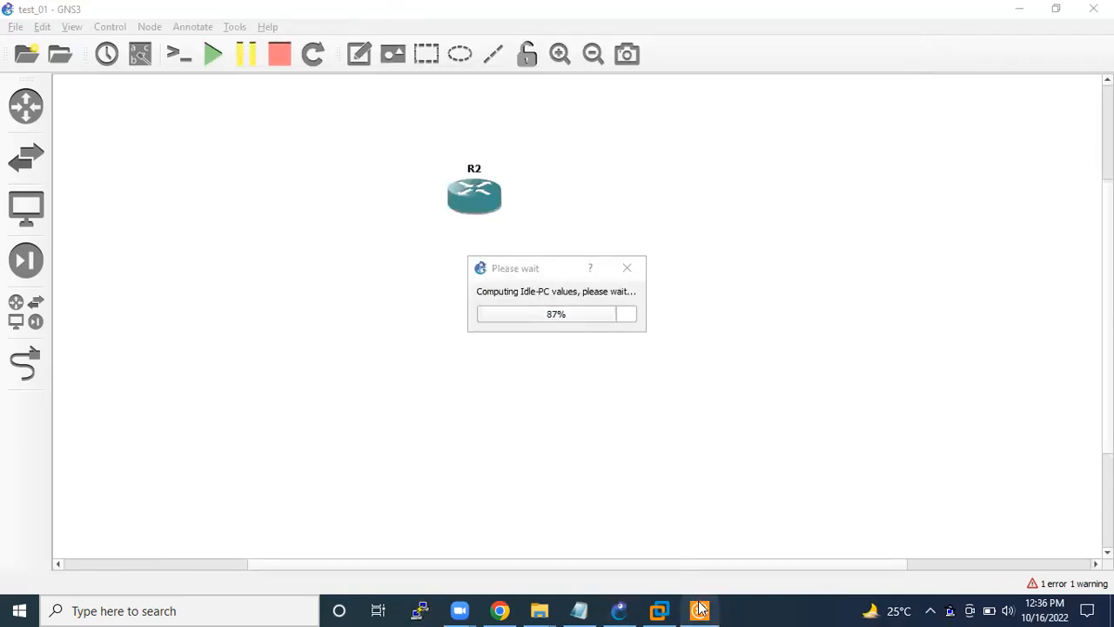
- Switch to R2's console session in Solar-PuTTY and maximize its window
{"action": "left_click", "coordinate": [701, 610]}
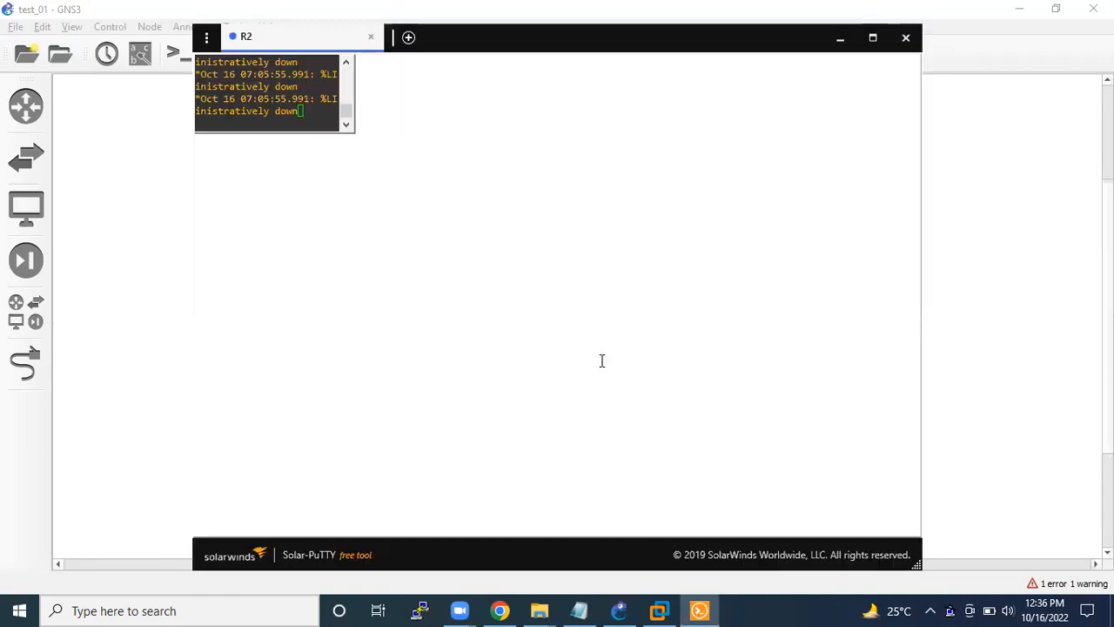
{"action": "left_click", "coordinate": [866, 40]}
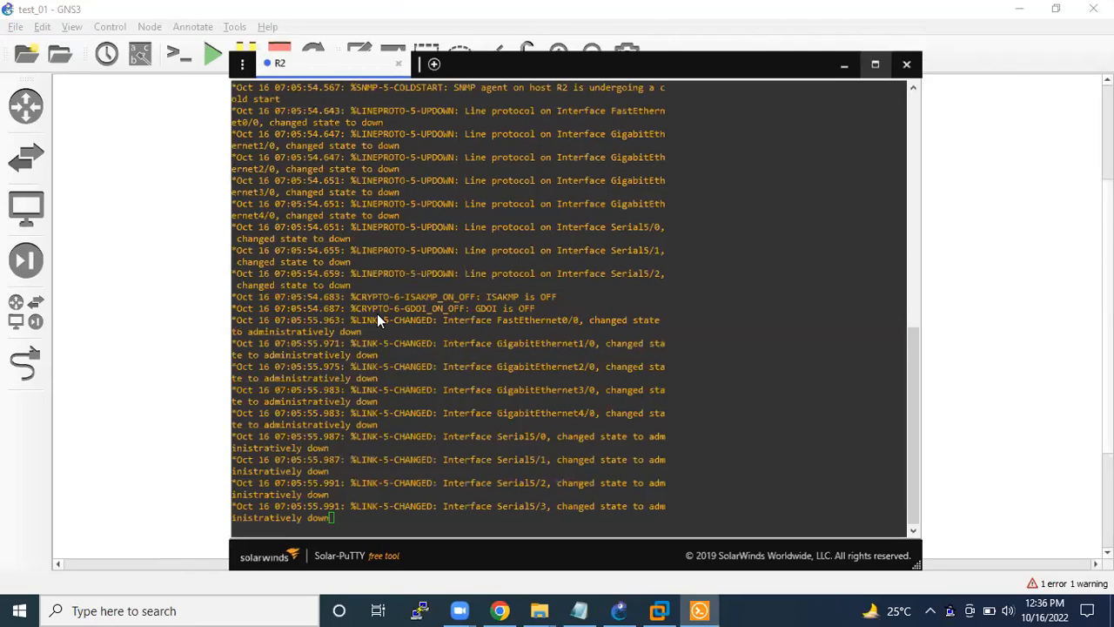
{"action": "key", "text": "super+Up"}
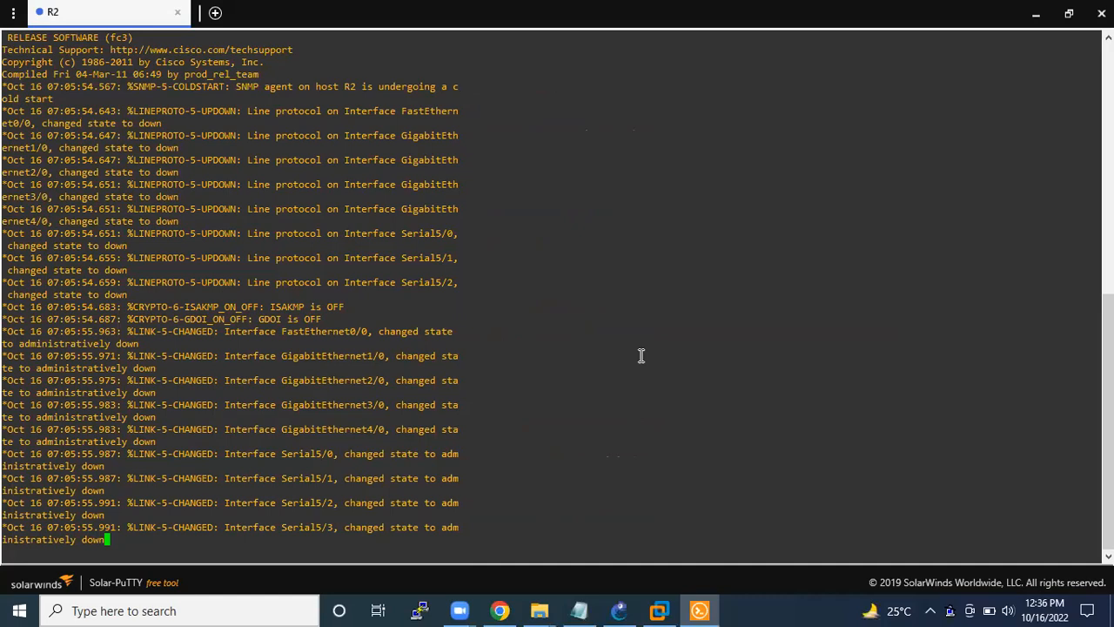
- Bring up the R2 prompt, run show ip int br and examine the Ethernet and serial interface rows
{"action": "key", "text": "Return"}
{"action": "key", "text": "Return"}
{"action": "key", "text": "Return"}
{"action": "key", "text": "Return"}
{"action": "key", "text": "Return"}
{"action": "key", "text": "Return"}
{"action": "key", "text": "Return"}
{"action": "key", "text": "Return"}
{"action": "key", "text": "Return"}
{"action": "key", "text": "Return"}
{"action": "key", "text": "Return"}
{"action": "type", "text": "show ip int br"}
{"action": "key", "text": "Return"}
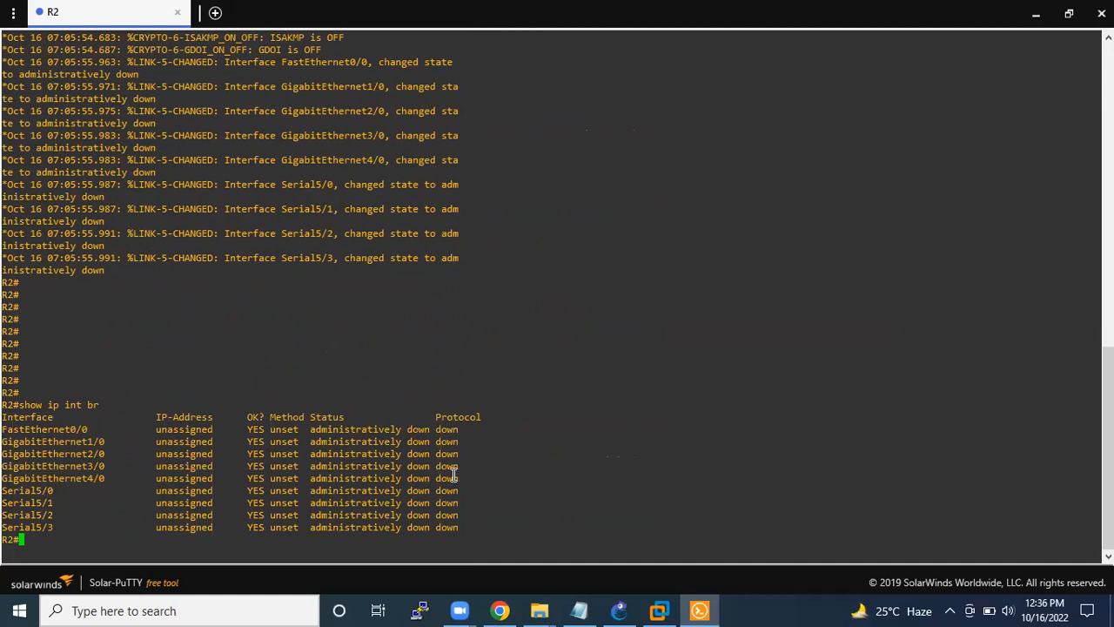
{"action": "left_click_drag", "start_coordinate": [100, 477], "coordinate": [115, 490]}
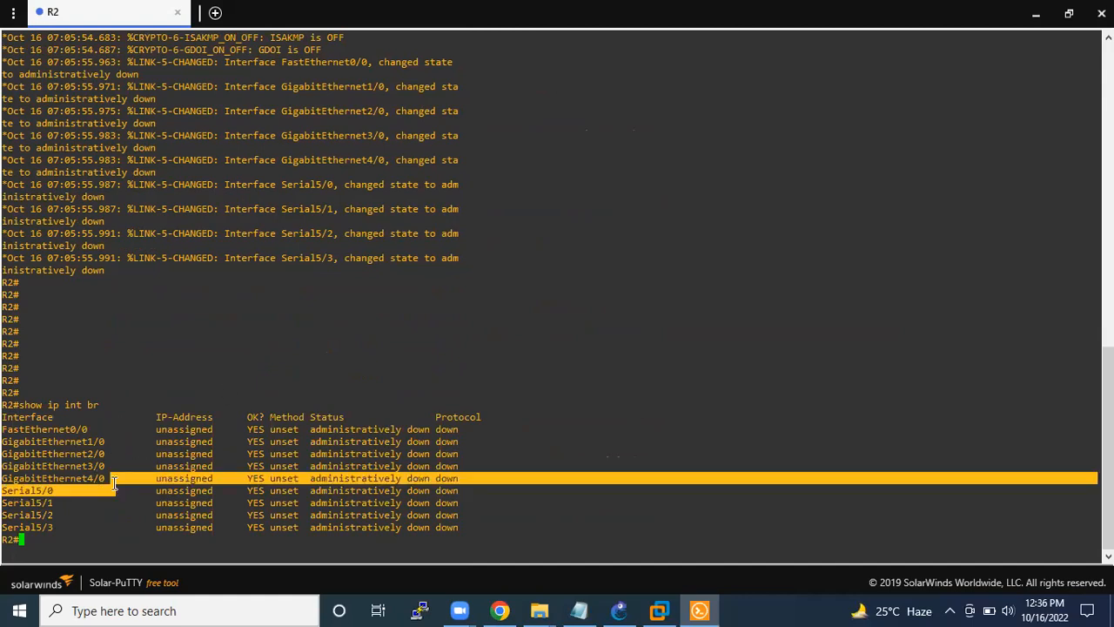
{"action": "left_click", "coordinate": [124, 456]}
{"action": "left_click_drag", "start_coordinate": [471, 481], "coordinate": [310, 442]}
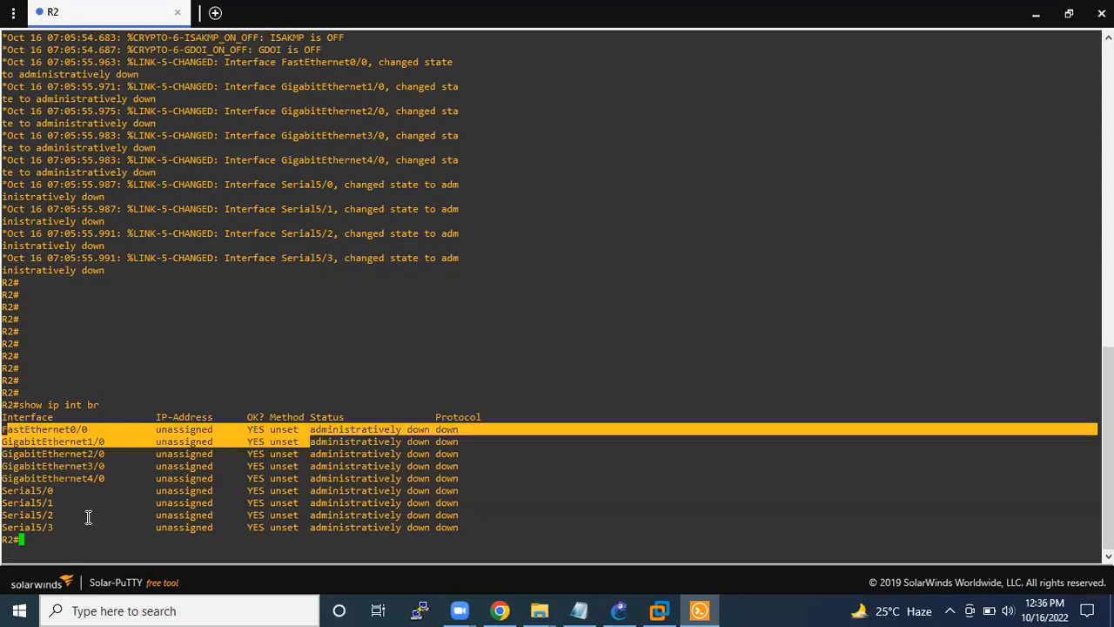
{"action": "left_click_drag", "start_coordinate": [459, 527], "coordinate": [7, 492]}
{"action": "left_click", "coordinate": [118, 486]}
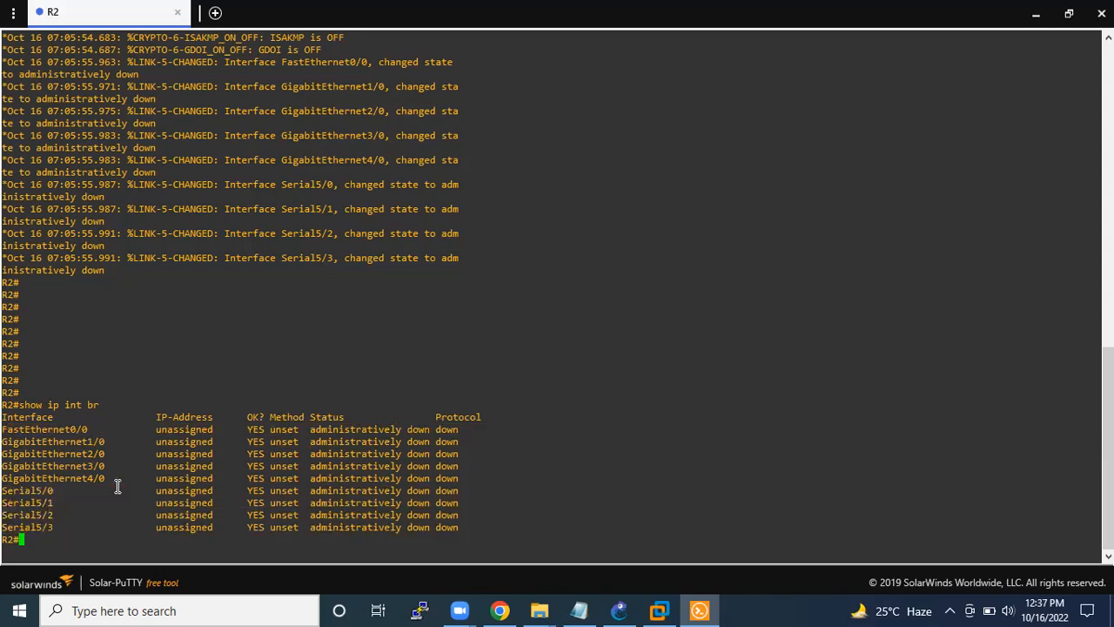
- Display R2's routing table with show ip route and enter global configuration mode
{"action": "type", "text": "show ip route"}
{"action": "key", "text": "Return"}
{"action": "type", "text": "confi ter"}
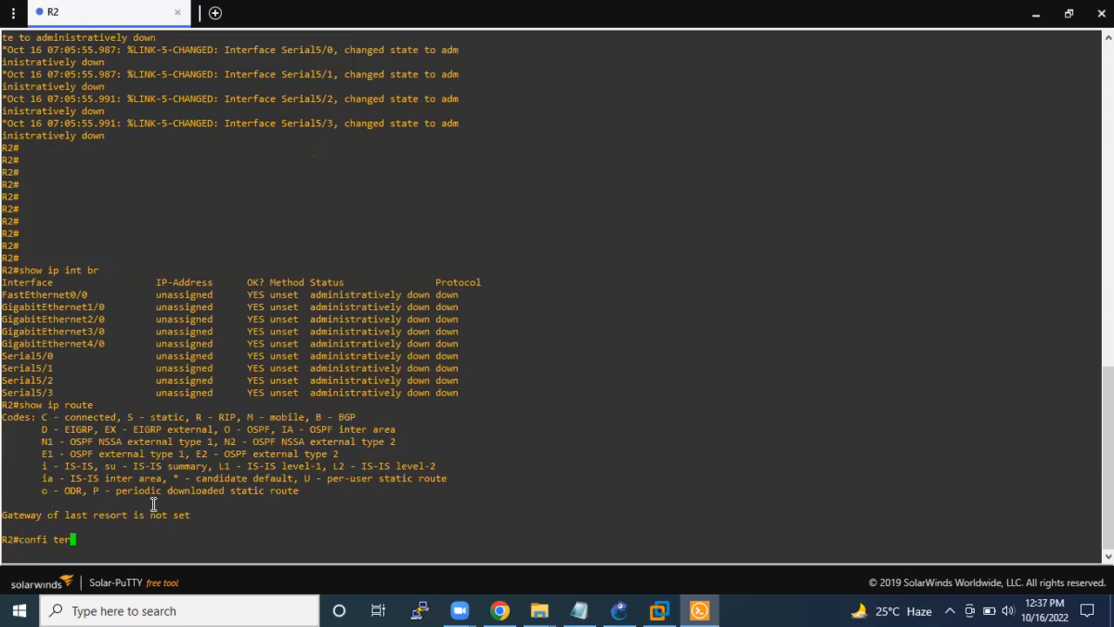
{"action": "key", "text": "Return"}
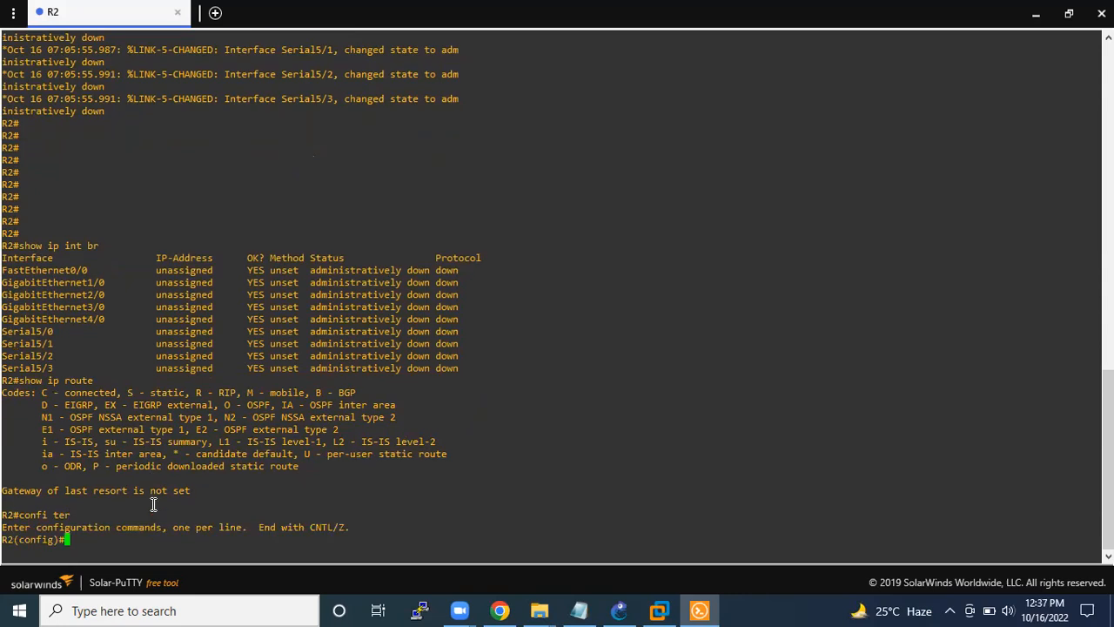
- Try to give 10.1.1.1 255.255.255.0 directly to the interface gigabitEthernet command
{"action": "type", "text": "int"}
{"action": "key", "text": "Tab"}
{"action": "type", "text": "gi"}
{"action": "key", "text": "Tab"}
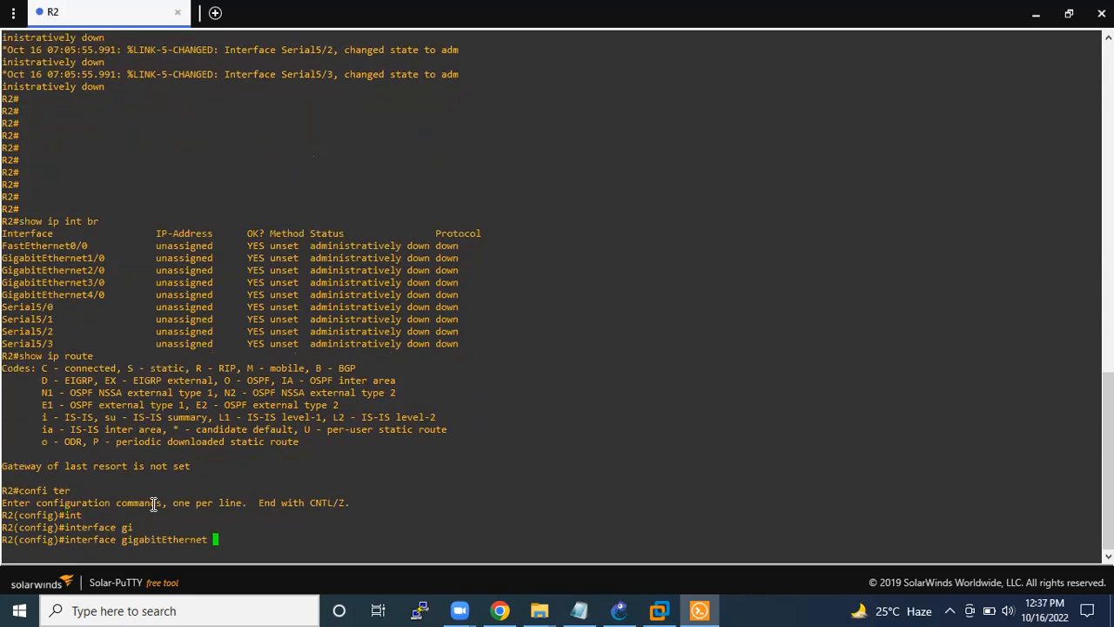
{"action": "type", "text": "10.1.1.1 255.255.255.0"}
{"action": "key", "text": "Return"}
{"action": "type", "text": "no "}
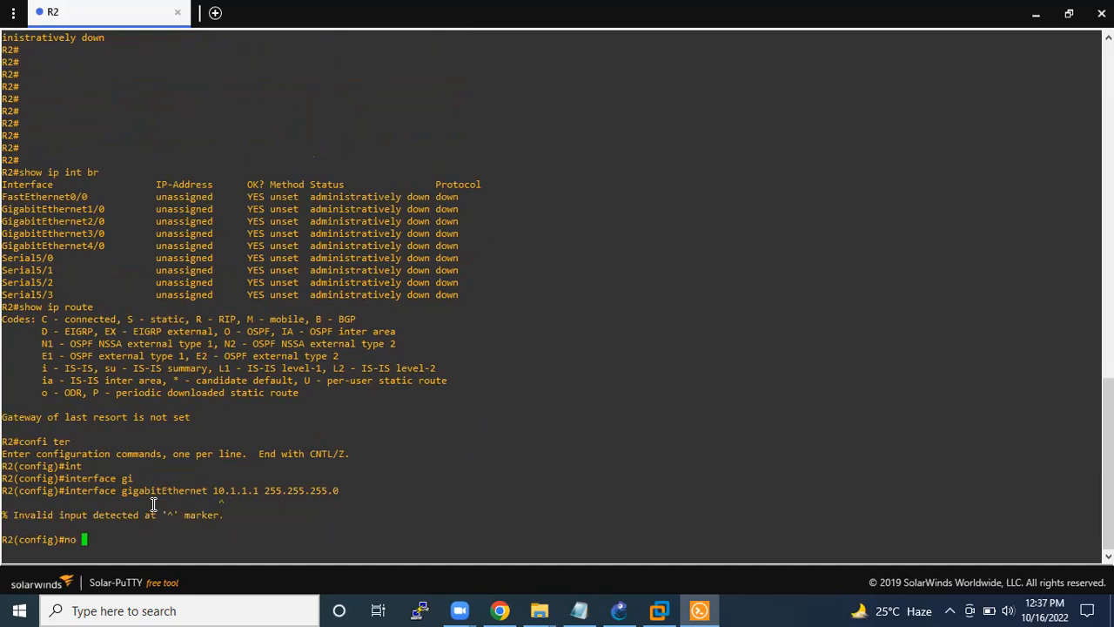
{"action": "type", "text": "int"}
{"action": "key", "text": "Tab"}
{"action": "key", "text": "BackSpace"}
{"action": "key", "text": "BackSpace"}
{"action": "key", "text": "BackSpace"}
{"action": "key", "text": "BackSpace"}
{"action": "key", "text": "BackSpace"}
{"action": "key", "text": "BackSpace"}
{"action": "key", "text": "BackSpace"}
{"action": "key", "text": "BackSpace"}
{"action": "key", "text": "BackSpace"}
{"action": "key", "text": "BackSpace"}
{"action": "key", "text": "BackSpace"}
{"action": "key", "text": "BackSpace"}
{"action": "key", "text": "BackSpace"}
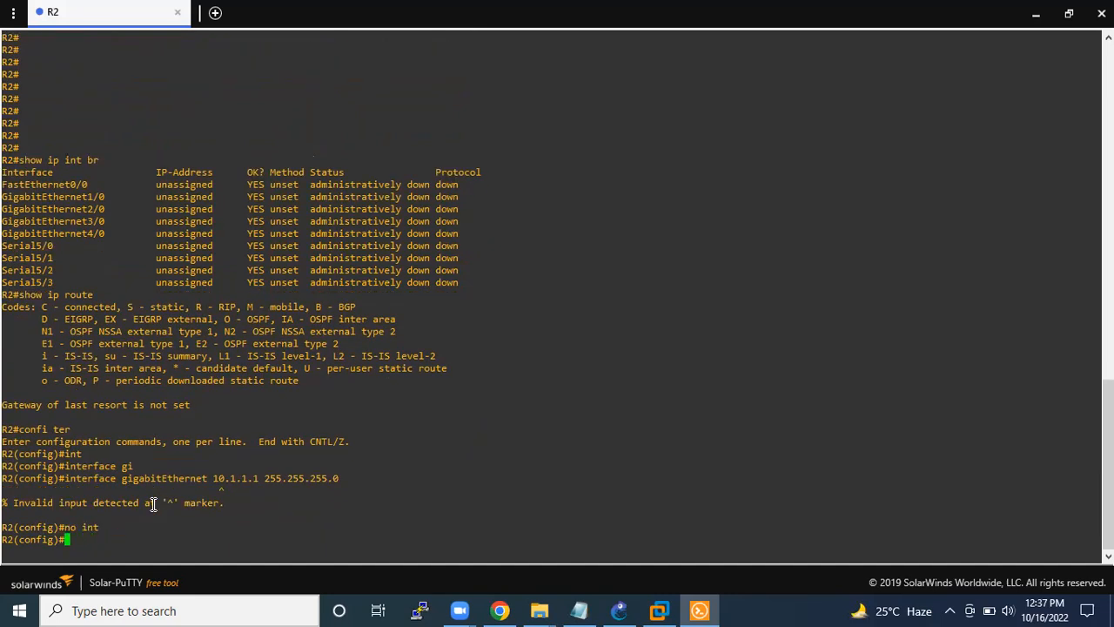
- Configure interface gigabitEthernet 1/0 with IP address 10.1.1.1 255.255.255.0, enable it with no shutdown and exit configuration mode
{"action": "type", "text": "int"}
{"action": "key", "text": "Tab"}
{"action": "type", "text": "gi"}
{"action": "key", "text": "Tab"}
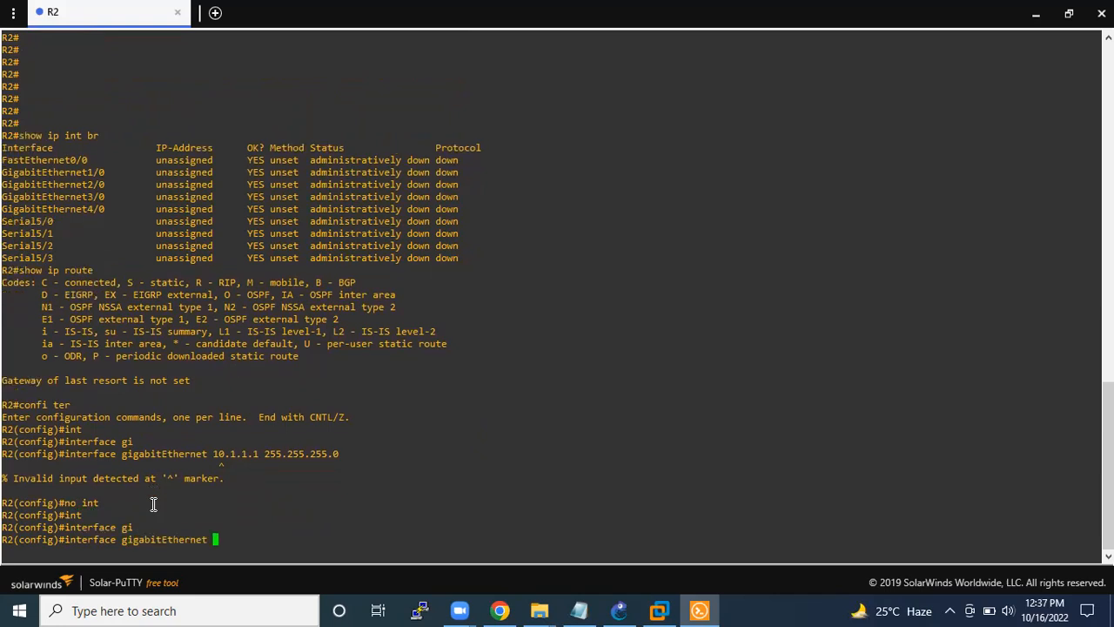
{"action": "type", "text": "1/0"}
{"action": "key", "text": "Return"}
{"action": "type", "text": "ip add"}
{"action": "key", "text": "Tab"}
{"action": "type", "text": "10.1.1.1 255.255.255.0"}
{"action": "key", "text": "Return"}
{"action": "type", "text": "no sh"}
{"action": "key", "text": "Tab"}
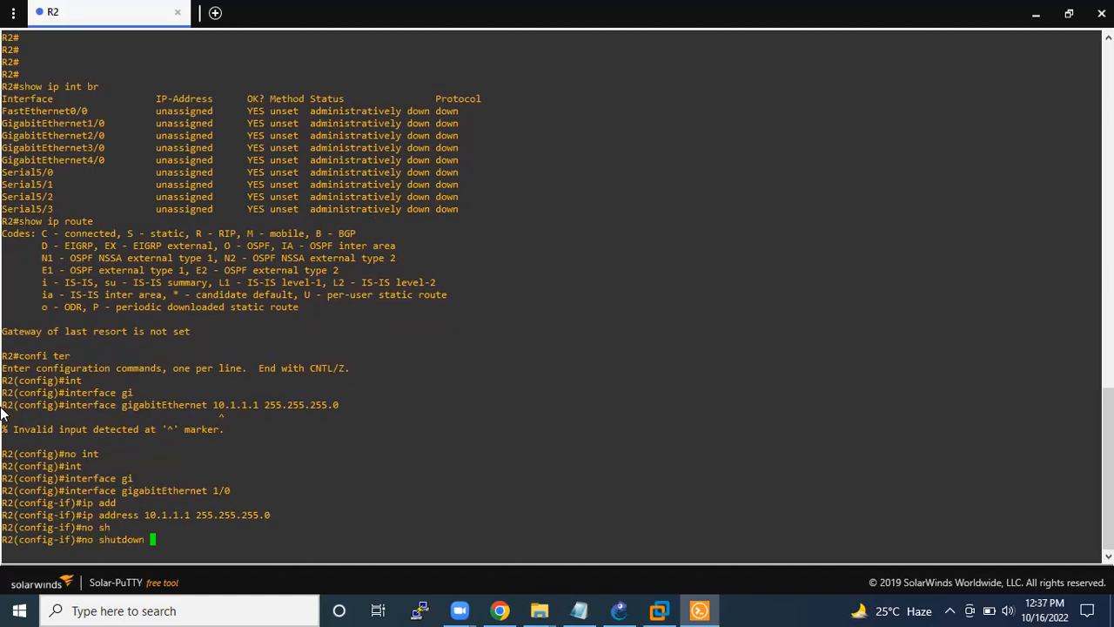
{"action": "key", "text": "Return"}
{"action": "type", "text": "exit"}
{"action": "key", "text": "Return"}
{"action": "type", "text": "exit"}
{"action": "key", "text": "Return"}
- Run show ip int br again and examine the address and status of GigabitEthernet1/0
{"action": "type", "text": "sho"}
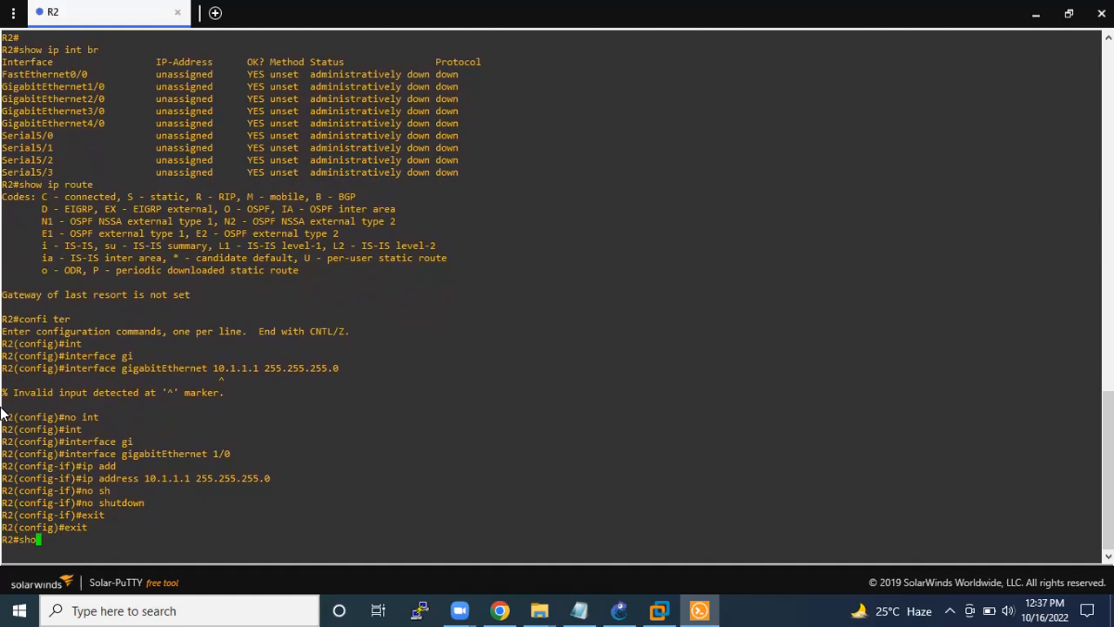
{"action": "type", "text": "w ip int br"}
{"action": "key", "text": "Return"}
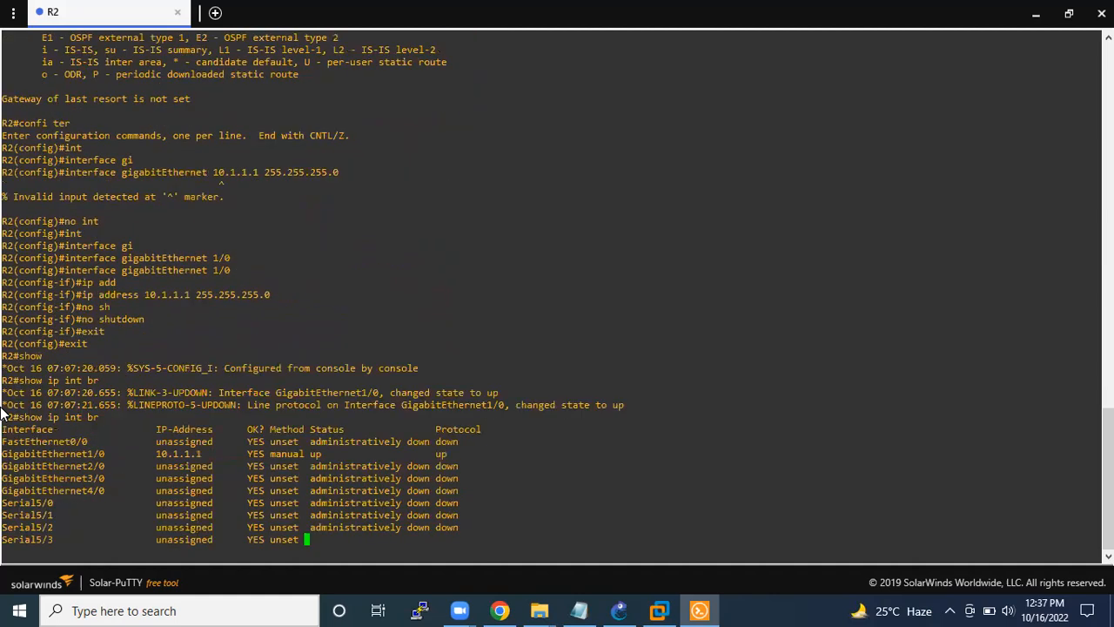
{"action": "left_click_drag", "start_coordinate": [4, 444], "coordinate": [458, 441]}
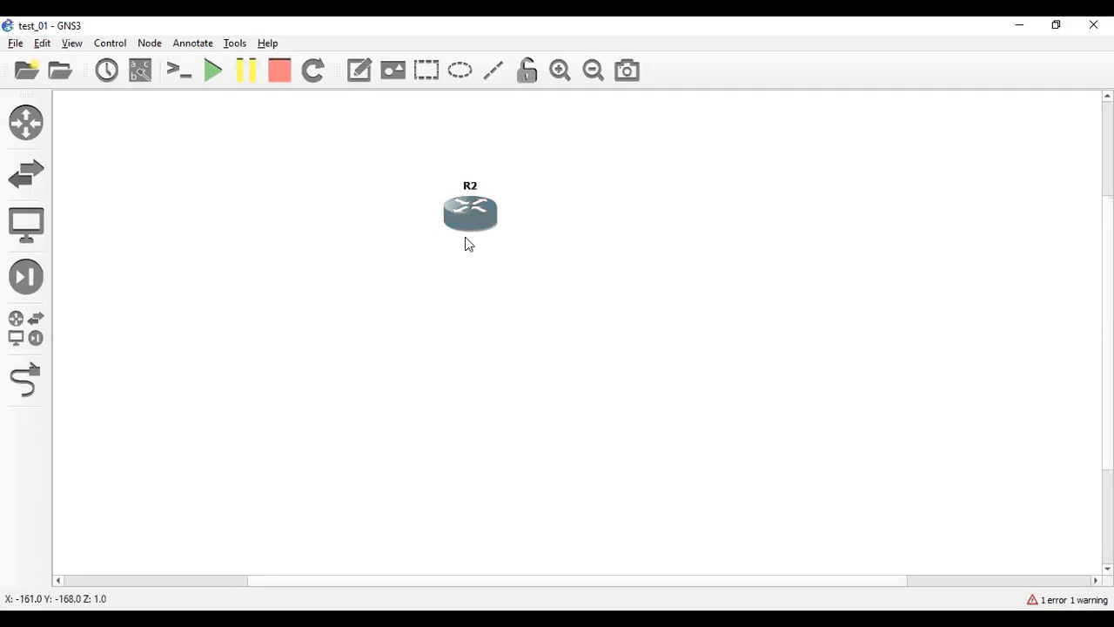
- Reposition R2 in the workspace and add a Cloud node hosted on the GNS3 VM server
{"action": "left_click_drag", "start_coordinate": [470, 237], "coordinate": [393, 287]}
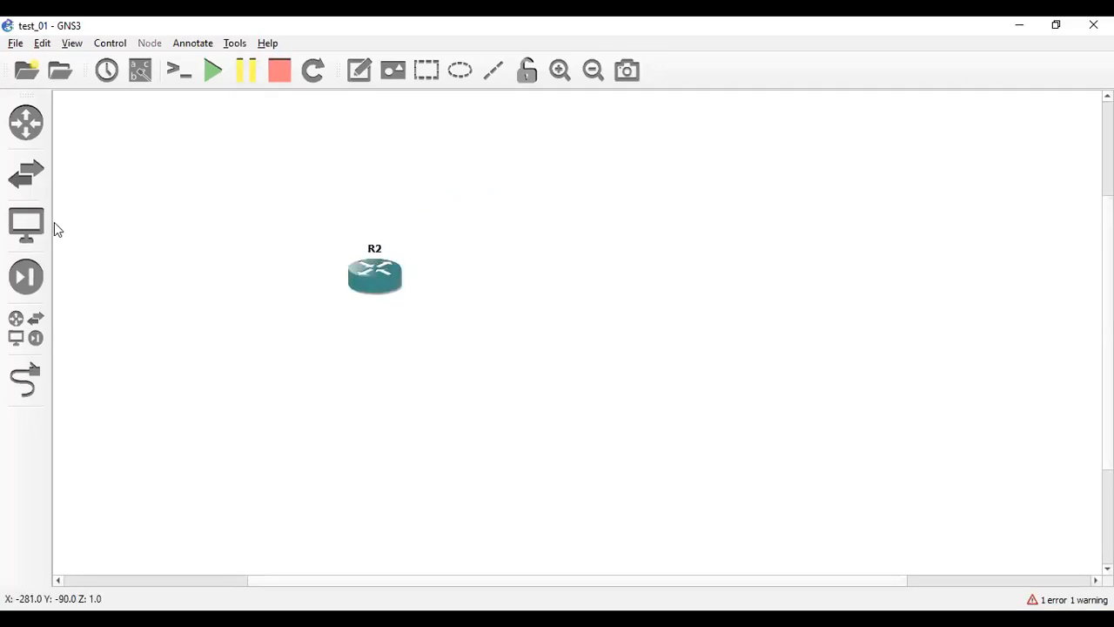
{"action": "left_click", "coordinate": [28, 181]}
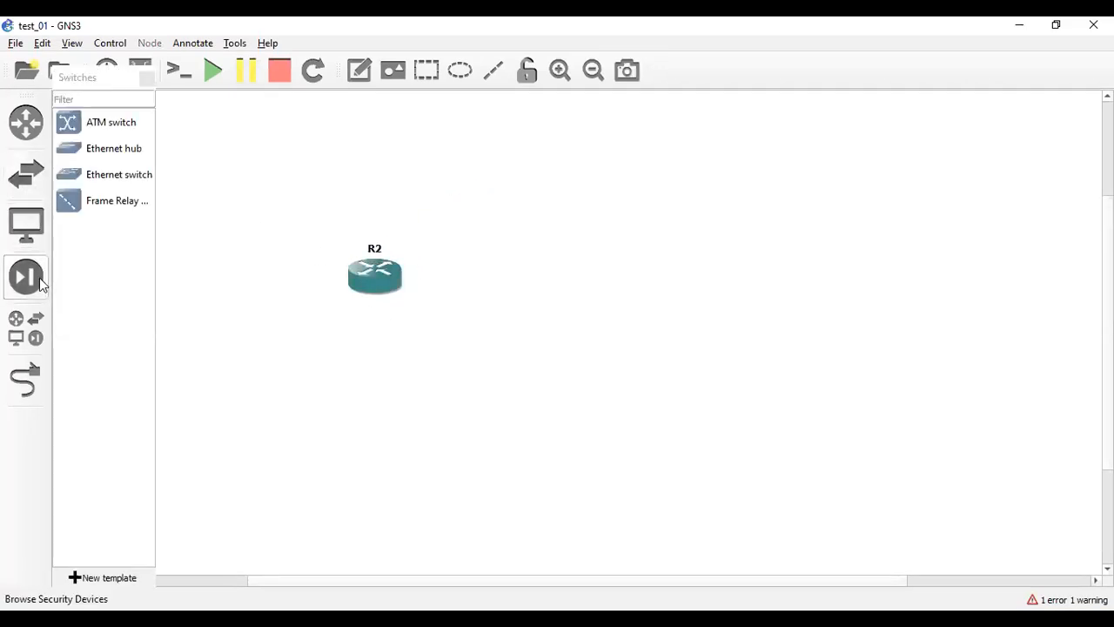
{"action": "left_click", "coordinate": [26, 329]}
{"action": "left_click_drag", "start_coordinate": [91, 176], "coordinate": [624, 146]}
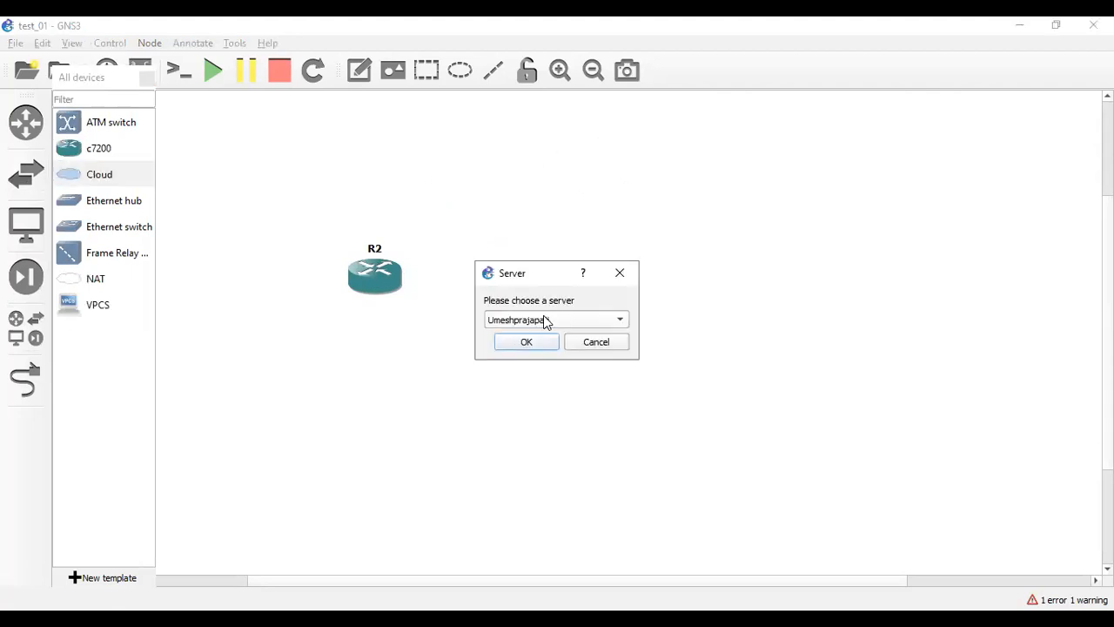
{"action": "left_click", "coordinate": [546, 322]}
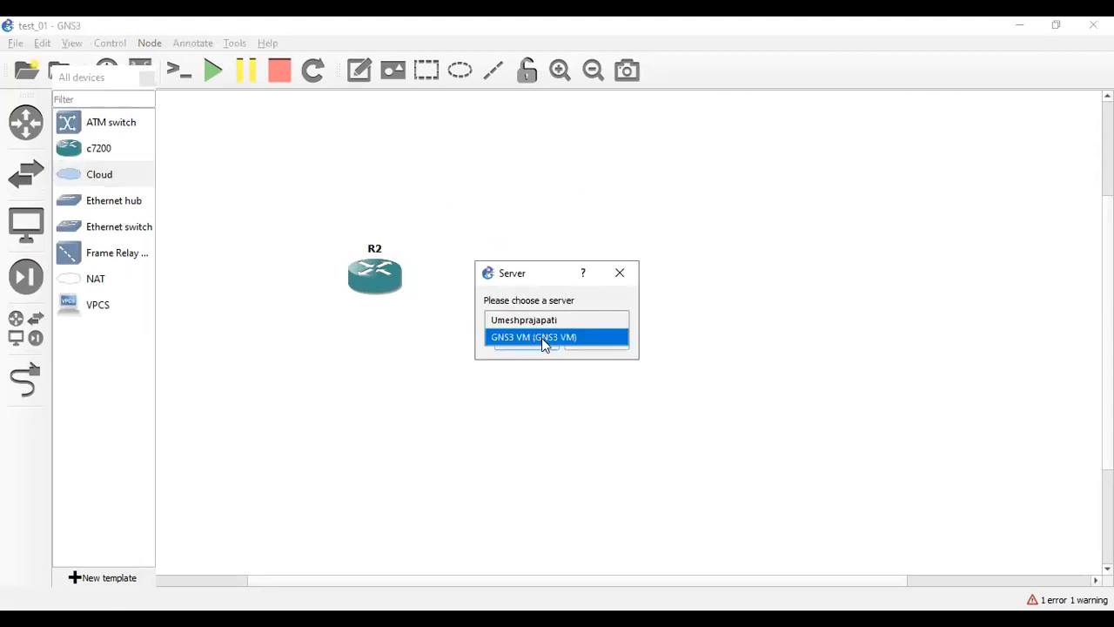
{"action": "left_click", "coordinate": [531, 343]}
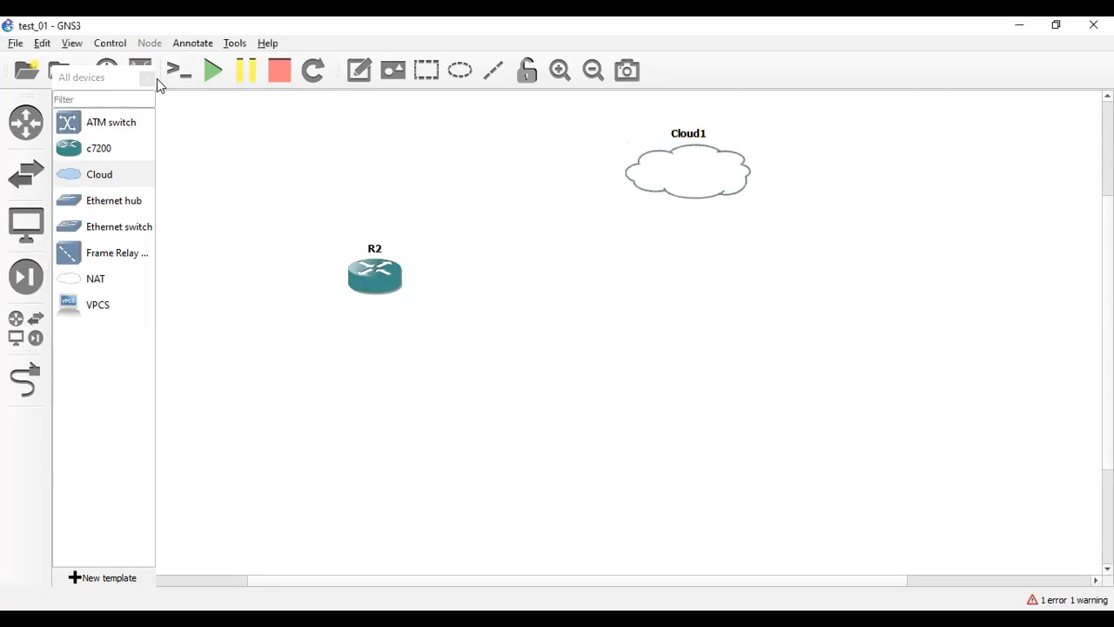
{"action": "left_click", "coordinate": [35, 380]}
{"action": "left_click", "coordinate": [383, 281]}
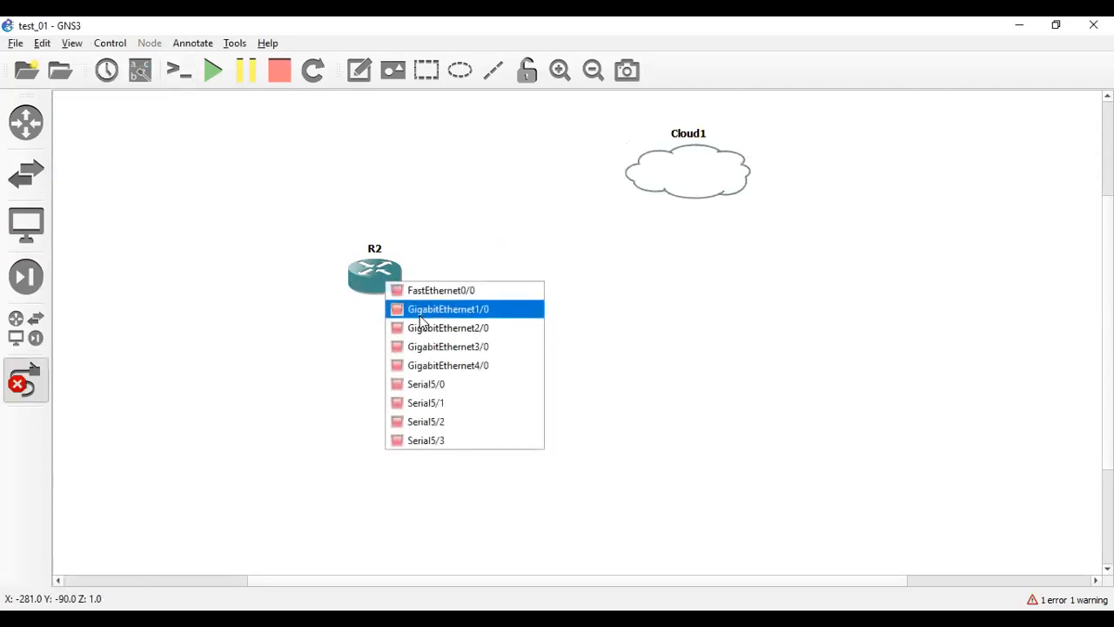
{"action": "left_click", "coordinate": [438, 315]}
{"action": "key", "text": "Escape"}
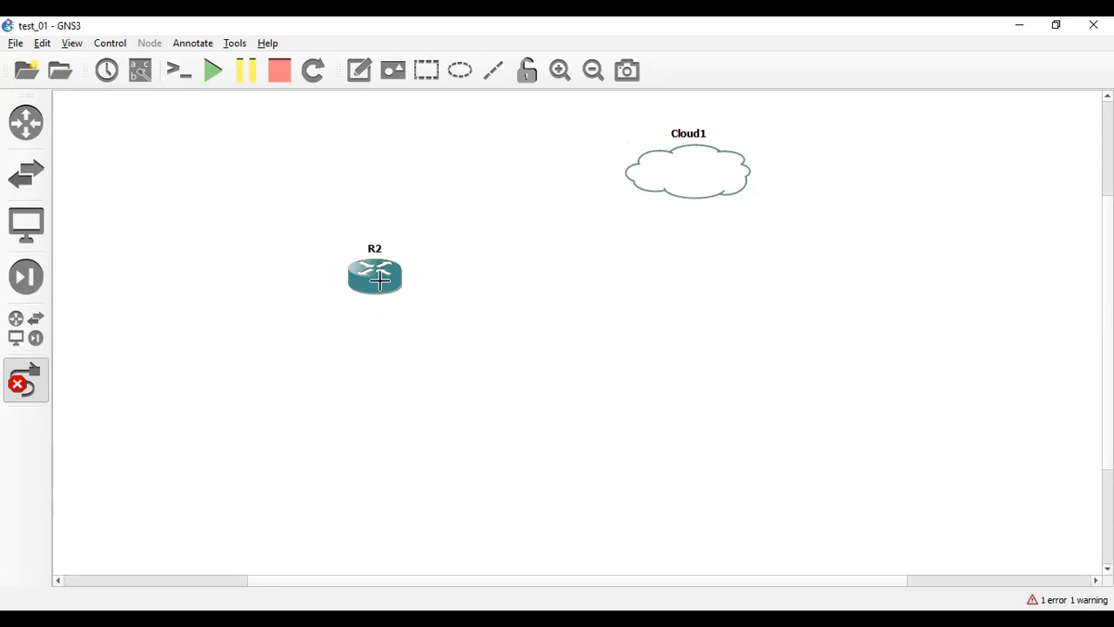
{"action": "left_click", "coordinate": [382, 280]}
{"action": "left_click", "coordinate": [448, 328]}
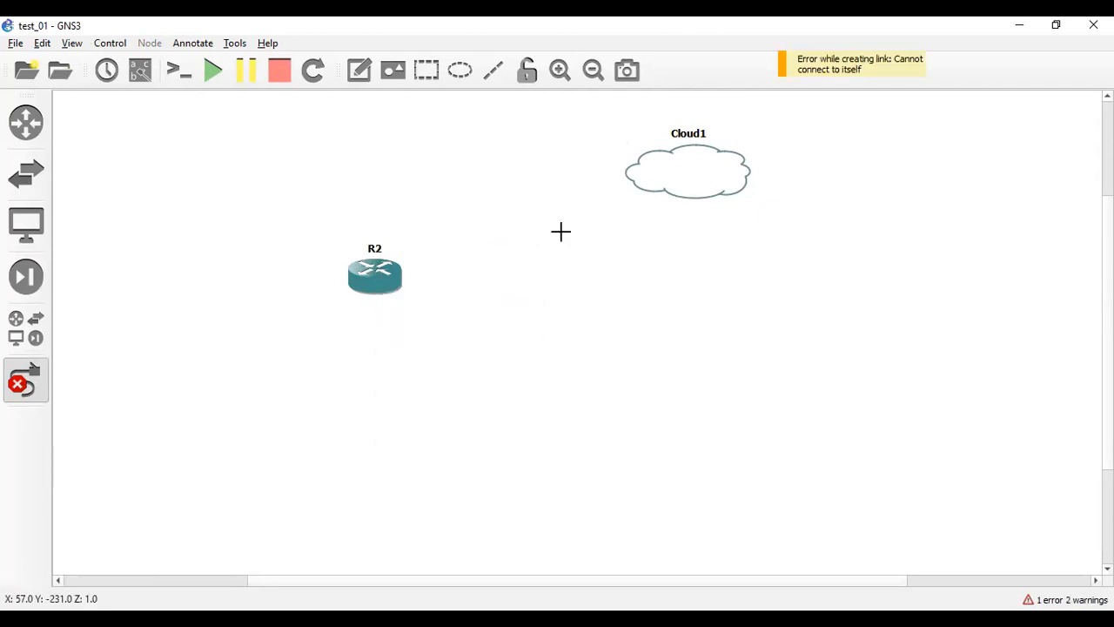
- Link R2's GigabitEthernet2/0 to eth0 of Cloud1, move R2 slightly farther from the cloud, and show the interface labels
{"action": "left_click", "coordinate": [366, 282]}
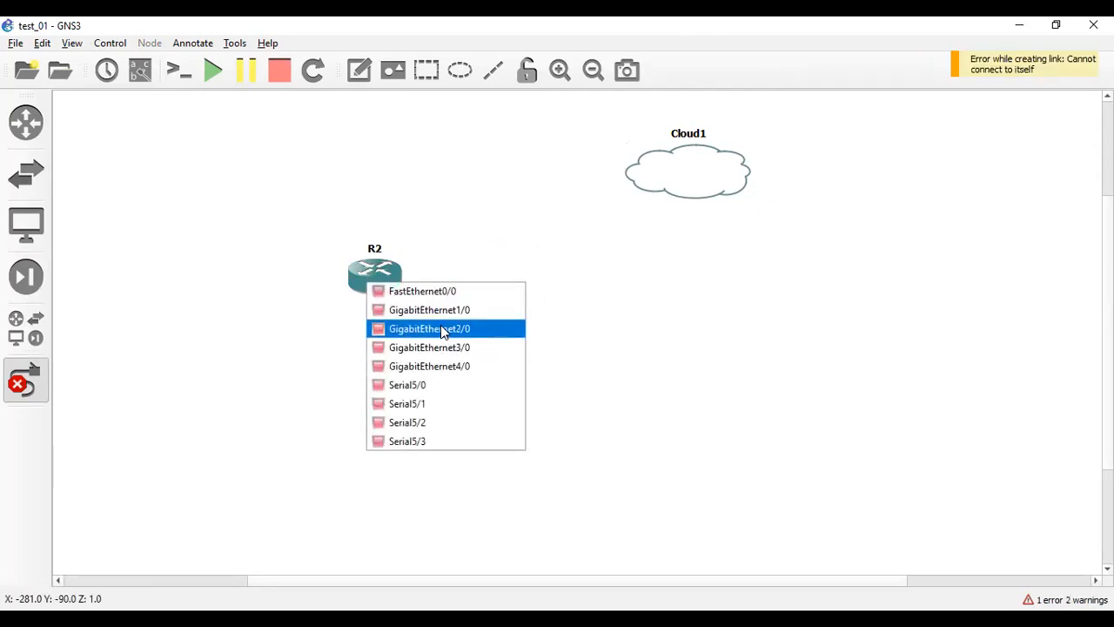
{"action": "left_click", "coordinate": [433, 343]}
{"action": "left_click", "coordinate": [668, 185]}
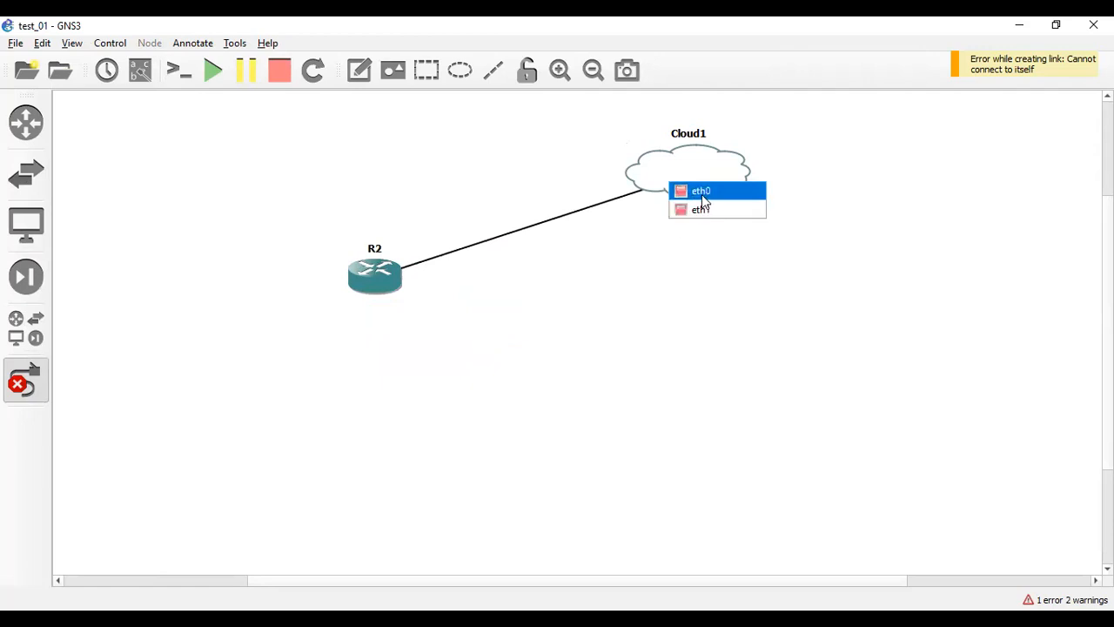
{"action": "left_click", "coordinate": [702, 194]}
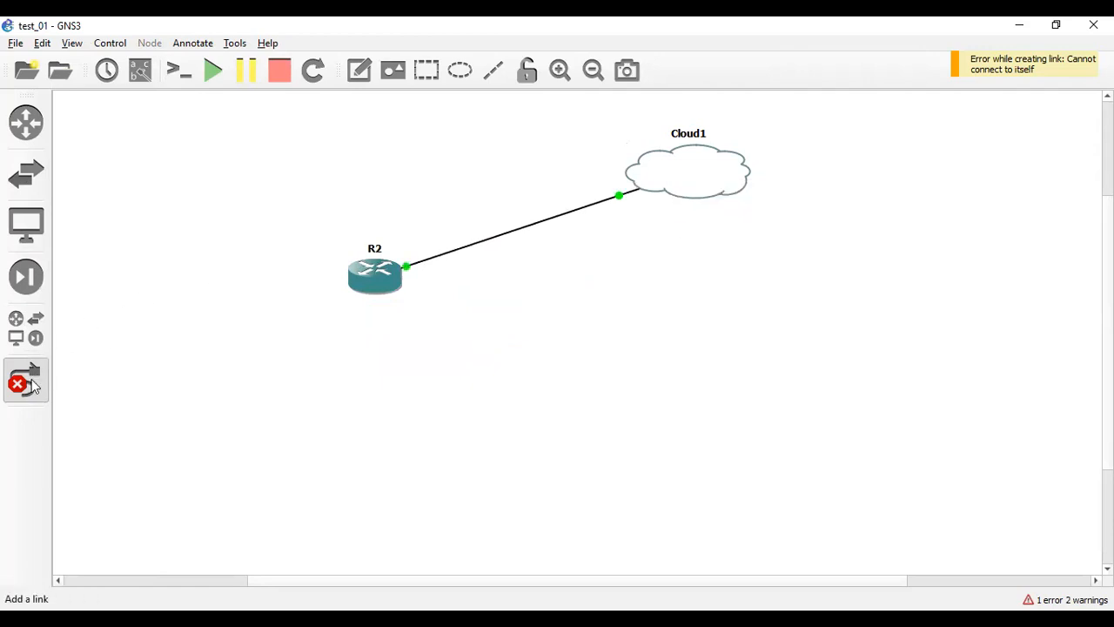
{"action": "right_click", "coordinate": [77, 364]}
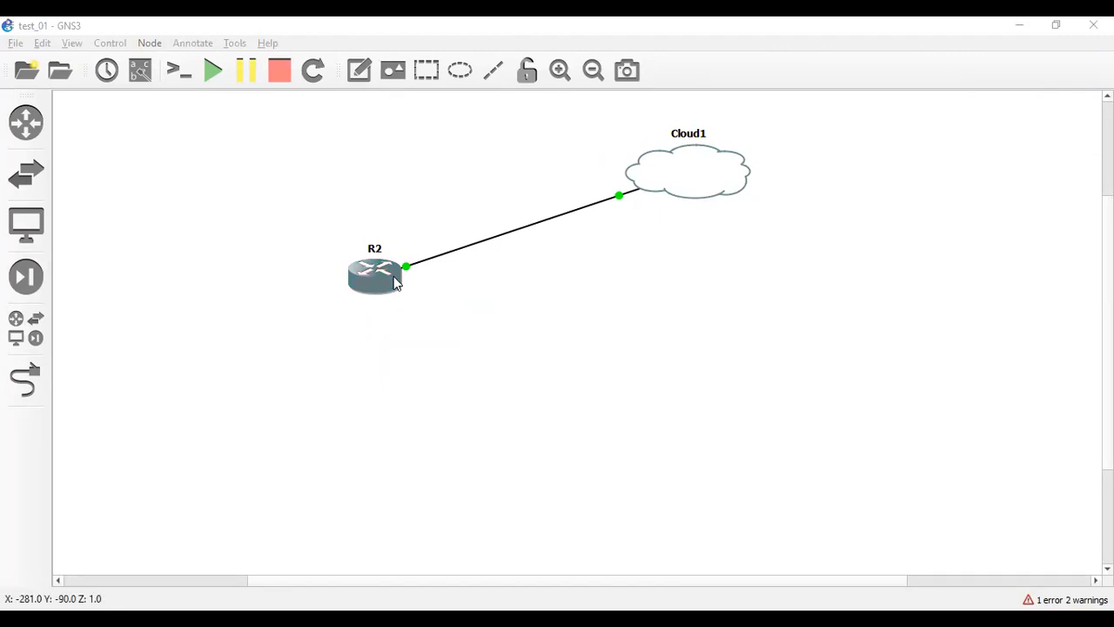
{"action": "left_click_drag", "start_coordinate": [394, 276], "coordinate": [355, 301]}
{"action": "left_click", "coordinate": [140, 70]}
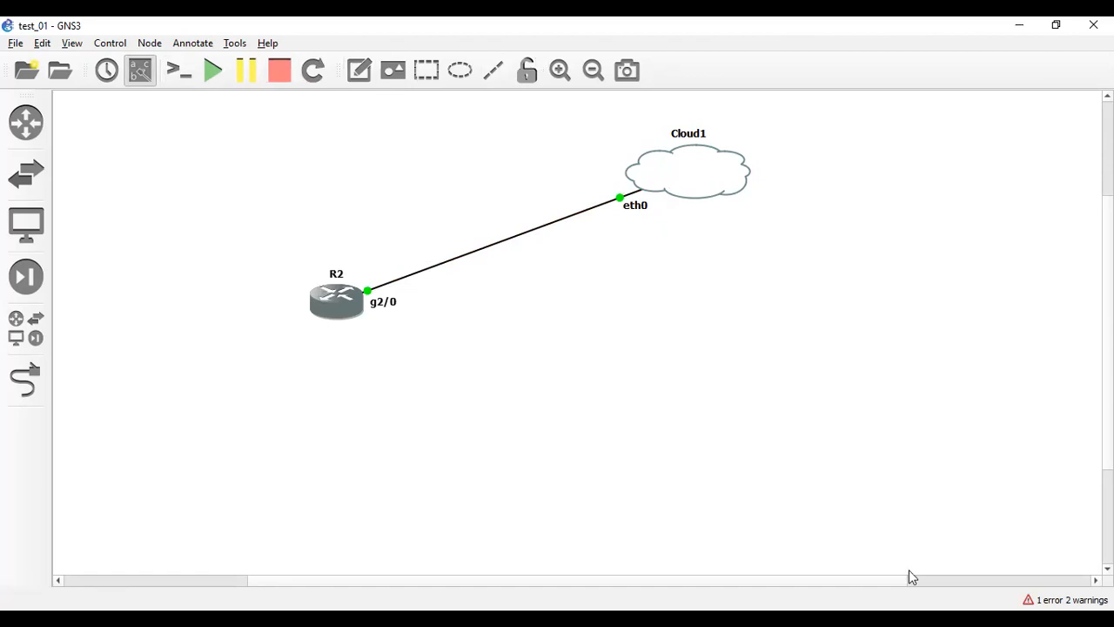
- Switch to the Solar-PuTTY console of R2, run show ip route and examine the listed networks
{"action": "key", "text": "alt+Tab"}
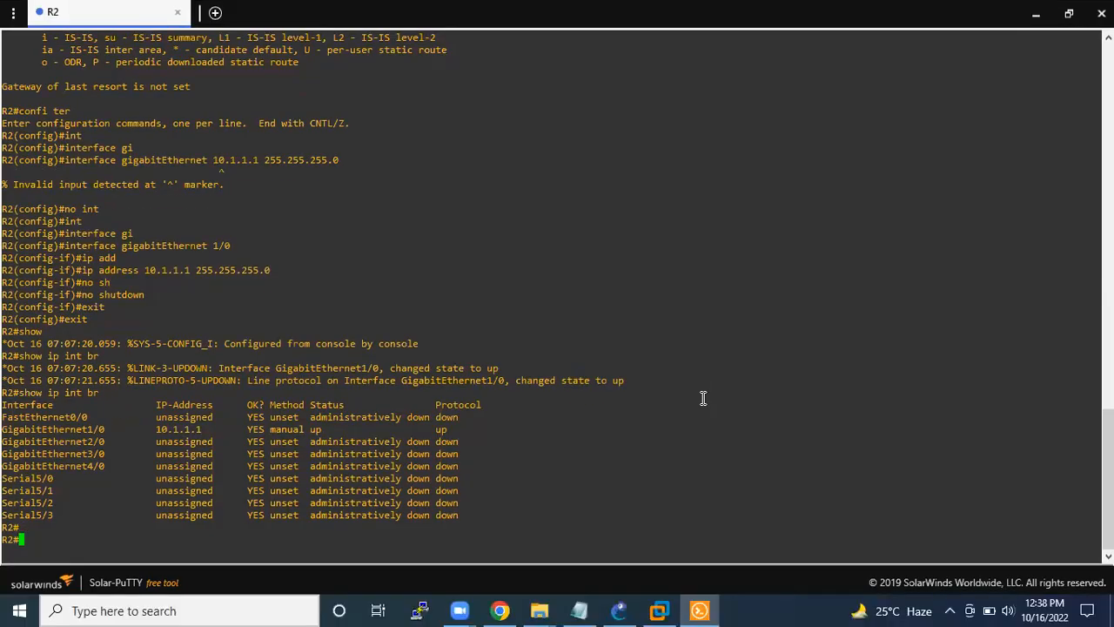
{"action": "key", "text": "Return"}
{"action": "key", "text": "Return"}
{"action": "type", "text": "sh"}
{"action": "key", "text": "BackSpace"}
{"action": "key", "text": "BackSpace"}
{"action": "type", "text": "show ip rou"}
{"action": "key", "text": "BackSpace"}
{"action": "key", "text": "BackSpace"}
{"action": "key", "text": "BackSpace"}
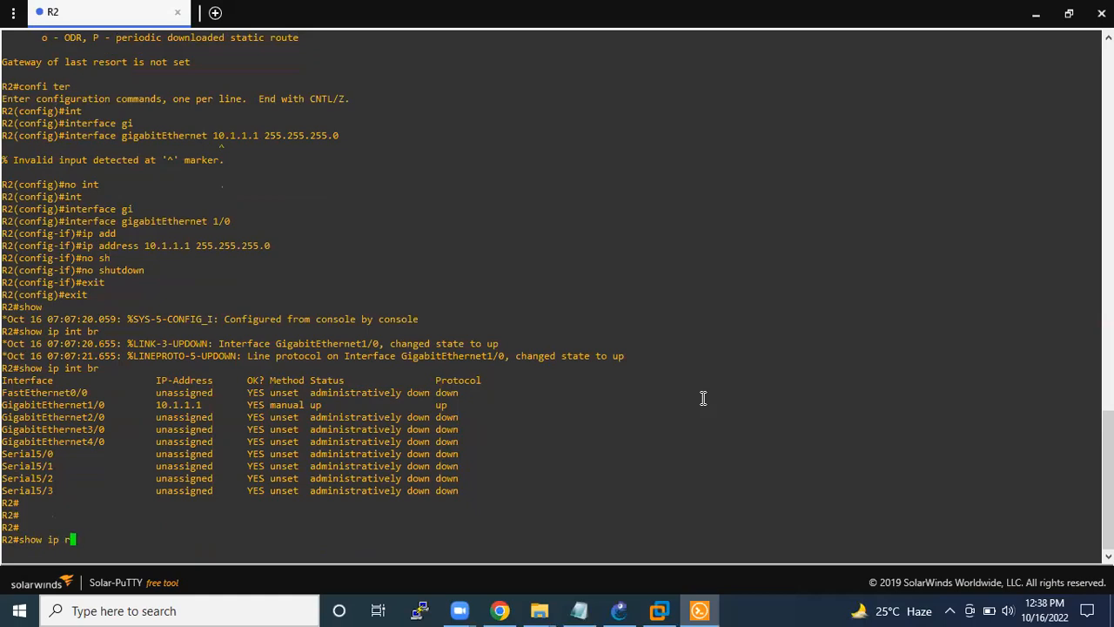
{"action": "type", "text": "route"}
{"action": "key", "text": "Return"}
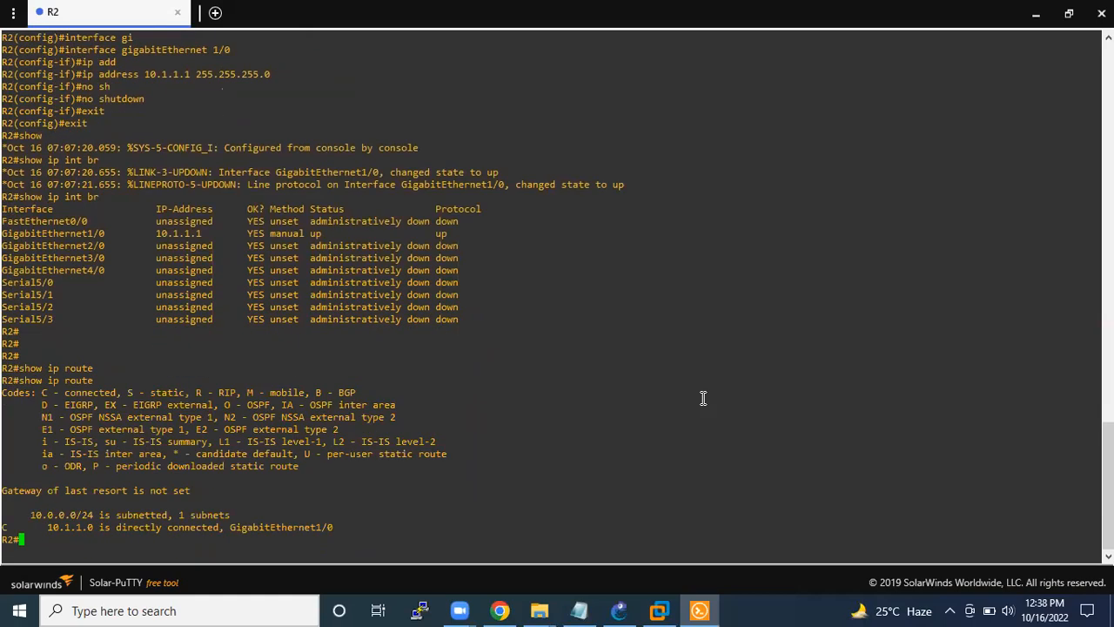
{"action": "double_click", "coordinate": [67, 514]}
{"action": "double_click", "coordinate": [400, 501]}
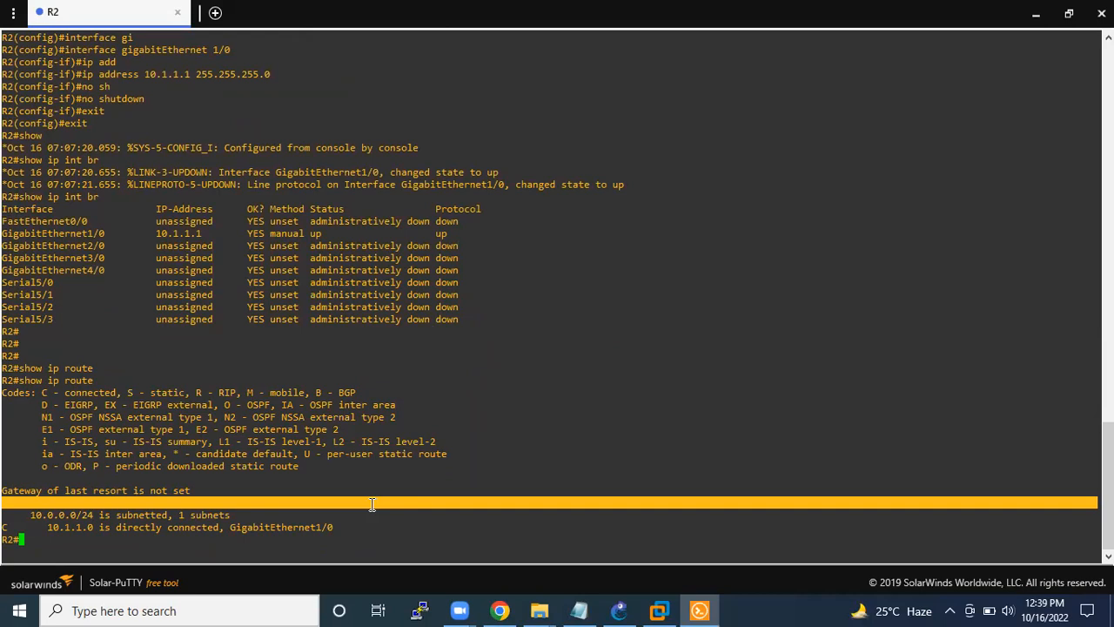
- Run show ip int br on R2 and examine the GigabitEthernet2/0 line
{"action": "type", "text": "show ip int br"}
{"action": "key", "text": "Return"}
{"action": "left_click_drag", "start_coordinate": [109, 453], "coordinate": [20, 454]}
{"action": "left_click_drag", "start_coordinate": [466, 450], "coordinate": [3, 454]}
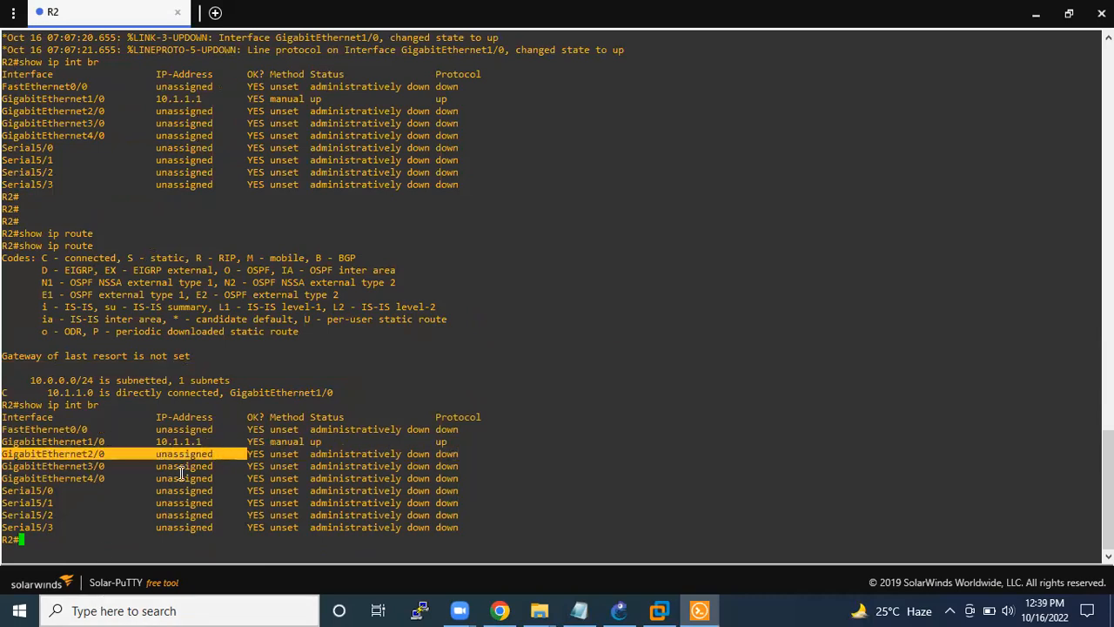
{"action": "left_click_drag", "start_coordinate": [478, 454], "coordinate": [102, 441]}
{"action": "left_click", "coordinate": [127, 473]}
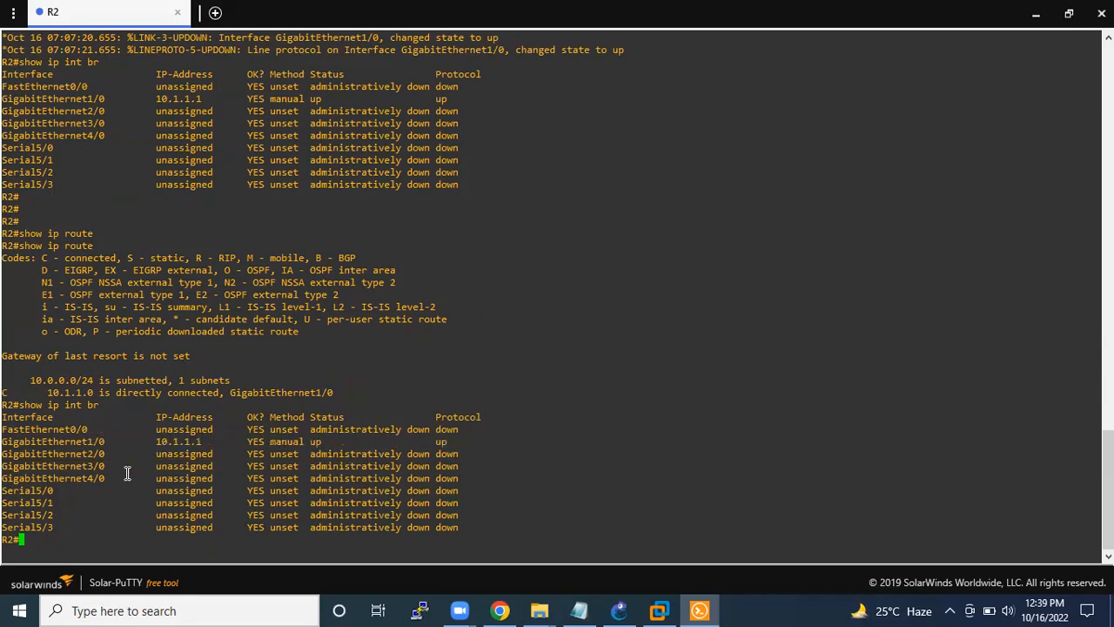
- Enter global configuration mode with confi ter and open interface g2/0 for configuration
{"action": "type", "text": "confi ter"}
{"action": "key", "text": "Return"}
{"action": "type", "text": "nt"}
{"action": "key", "text": "Tab"}
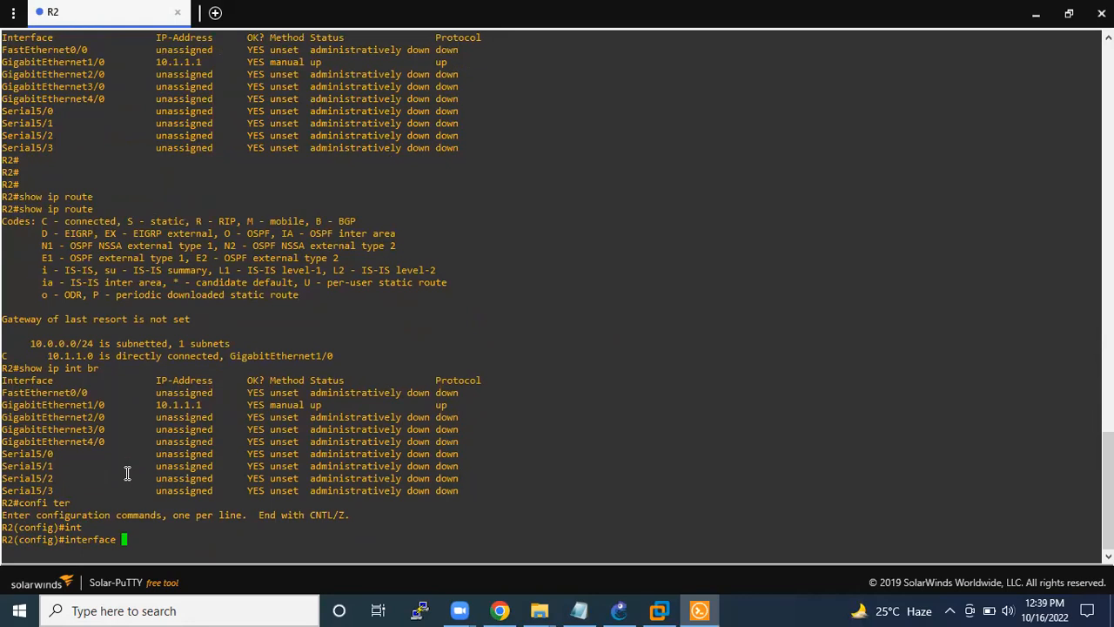
{"action": "type", "text": "g"}
{"action": "key", "text": "Tab"}
{"action": "type", "text": "2/0"}
{"action": "key", "text": "Return"}
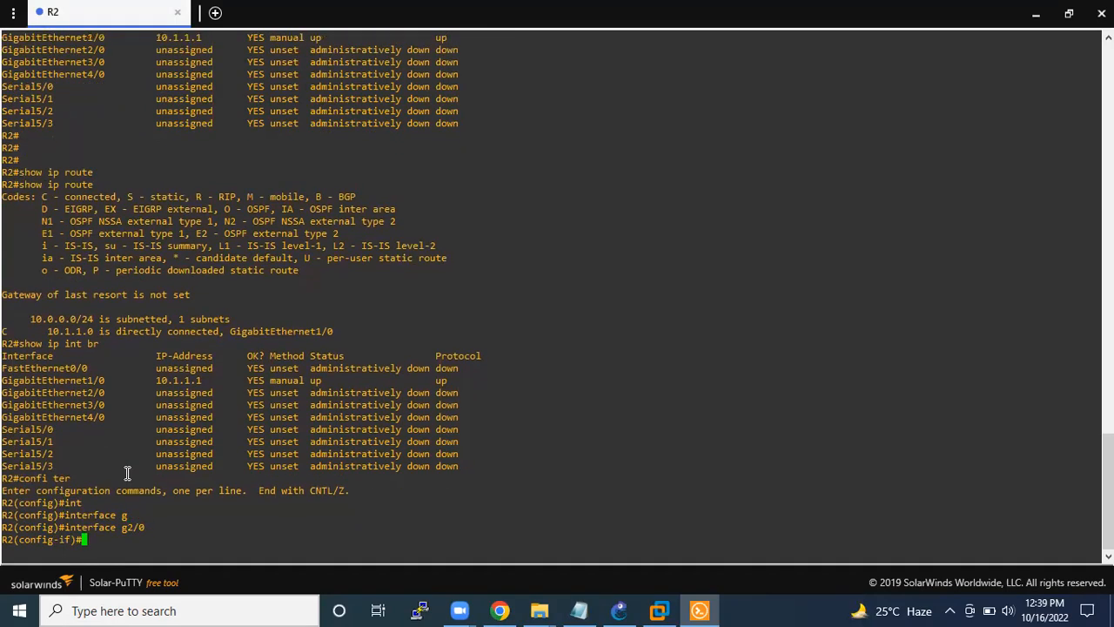
- Set the interface to ip address dhcp, enable it with no shutdown, and exit configuration mode
{"action": "type", "text": "ip add"}
{"action": "key", "text": "Tab"}
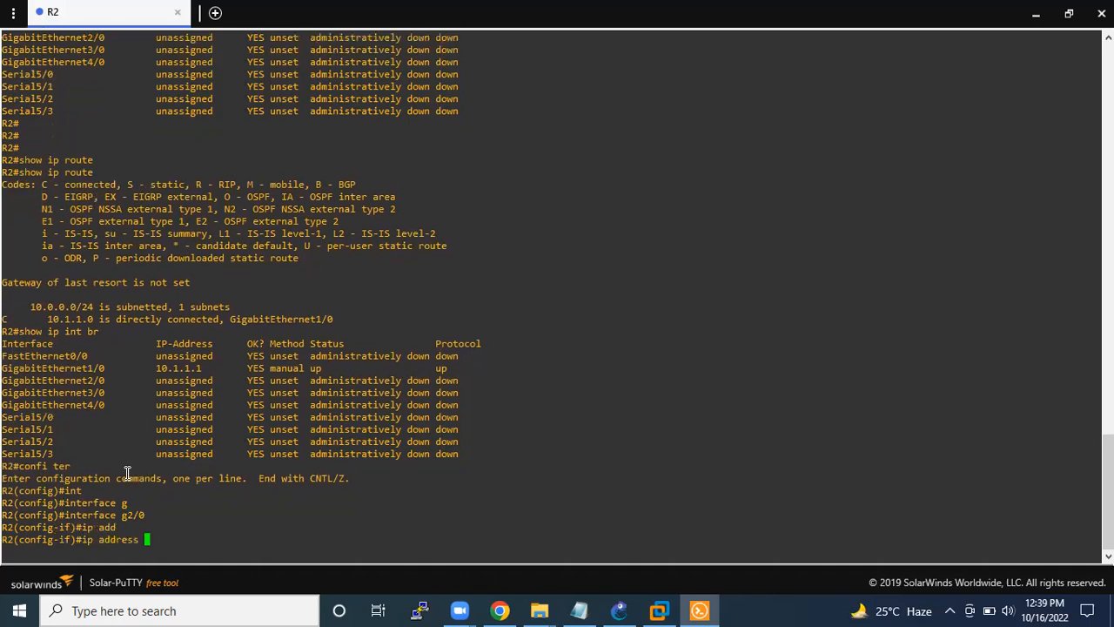
{"action": "type", "text": "dh"}
{"action": "key", "text": "Tab"}
{"action": "key", "text": "Return"}
{"action": "type", "text": "no sh"}
{"action": "key", "text": "Tab"}
{"action": "key", "text": "Return"}
{"action": "type", "text": "exit"}
{"action": "key", "text": "Return"}
{"action": "type", "text": "exh"}
{"action": "key", "text": "BackSpace"}
{"action": "type", "text": "it"}
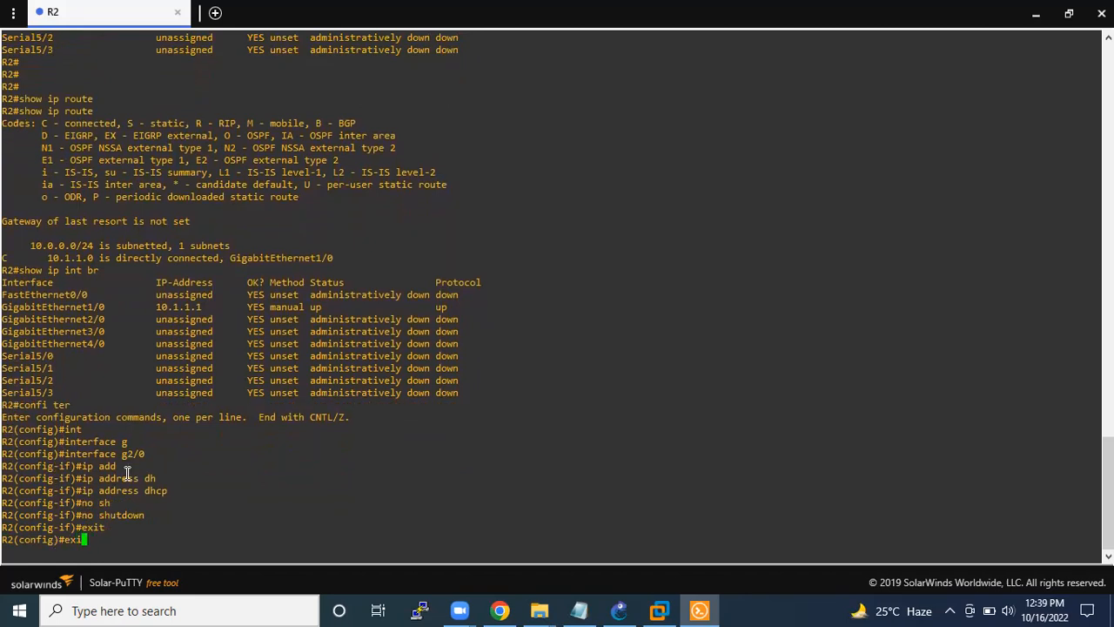
{"action": "key", "text": "Return"}
- Run show ip int br twice and examine the DHCP assignment message for GigabitEthernet2/0
{"action": "type", "text": "show ip int br"}
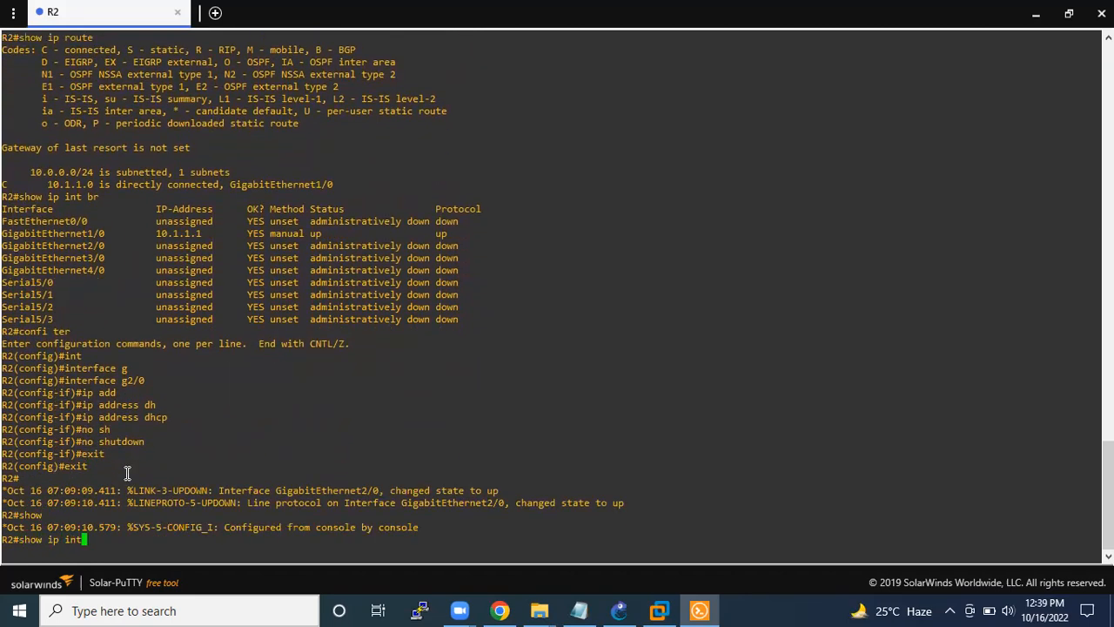
{"action": "key", "text": "Return"}
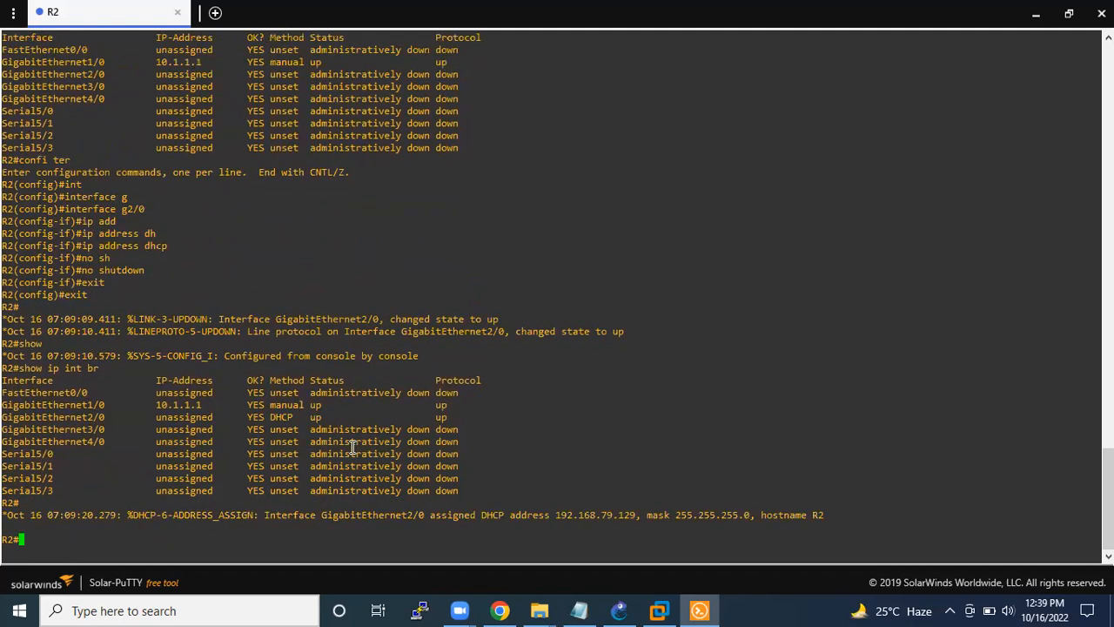
{"action": "key", "text": "Up"}
{"action": "key", "text": "Return"}
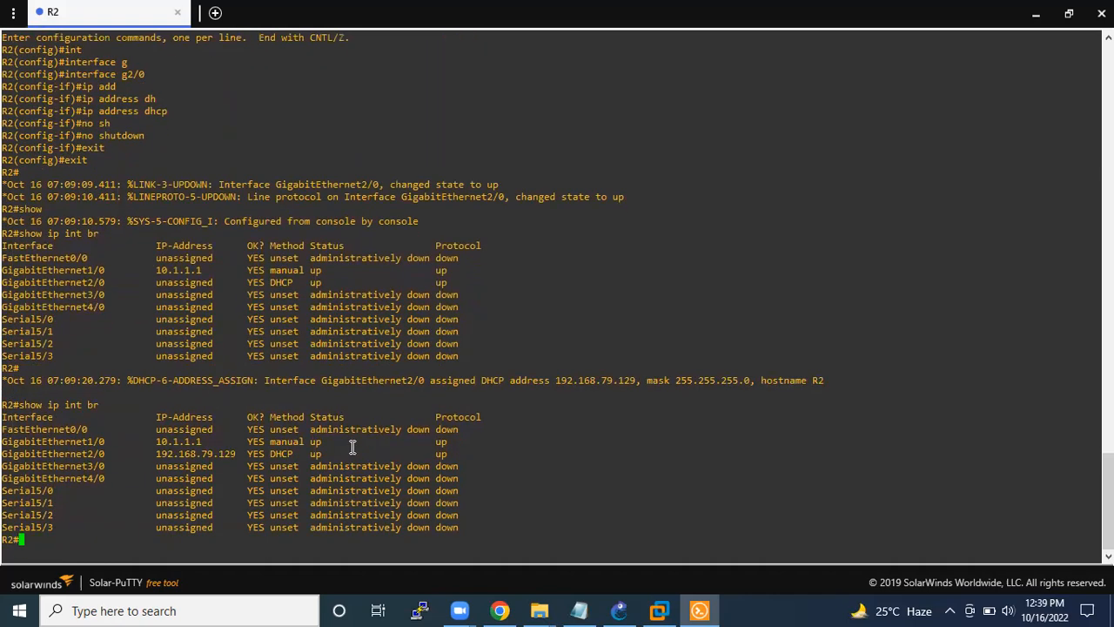
{"action": "left_click_drag", "start_coordinate": [637, 381], "coordinate": [9, 380]}
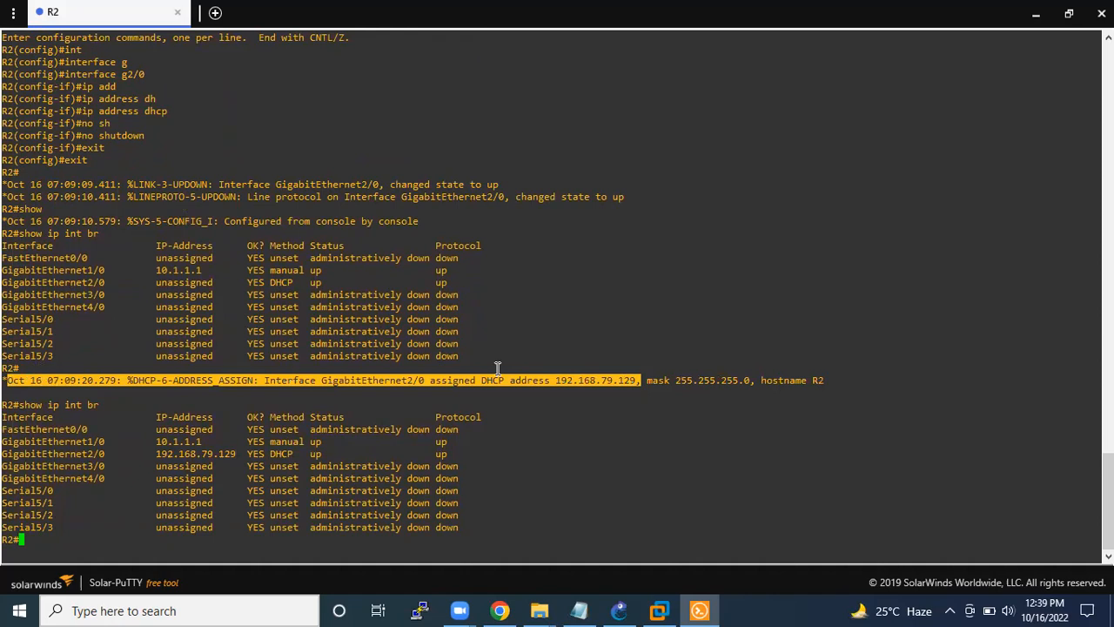
{"action": "left_click", "coordinate": [751, 378]}
{"action": "triple_click", "coordinate": [841, 375]}
{"action": "left_click_drag", "start_coordinate": [841, 375], "coordinate": [609, 380]}
{"action": "left_click_drag", "start_coordinate": [7, 381], "coordinate": [469, 386]}
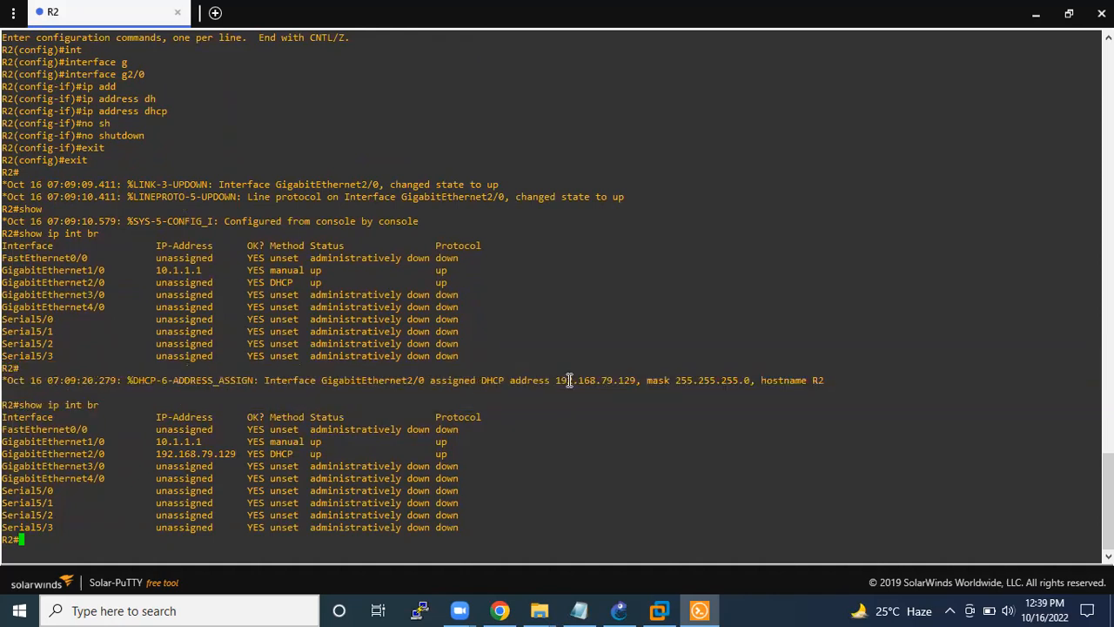
{"action": "left_click_drag", "start_coordinate": [156, 343], "coordinate": [37, 365]}
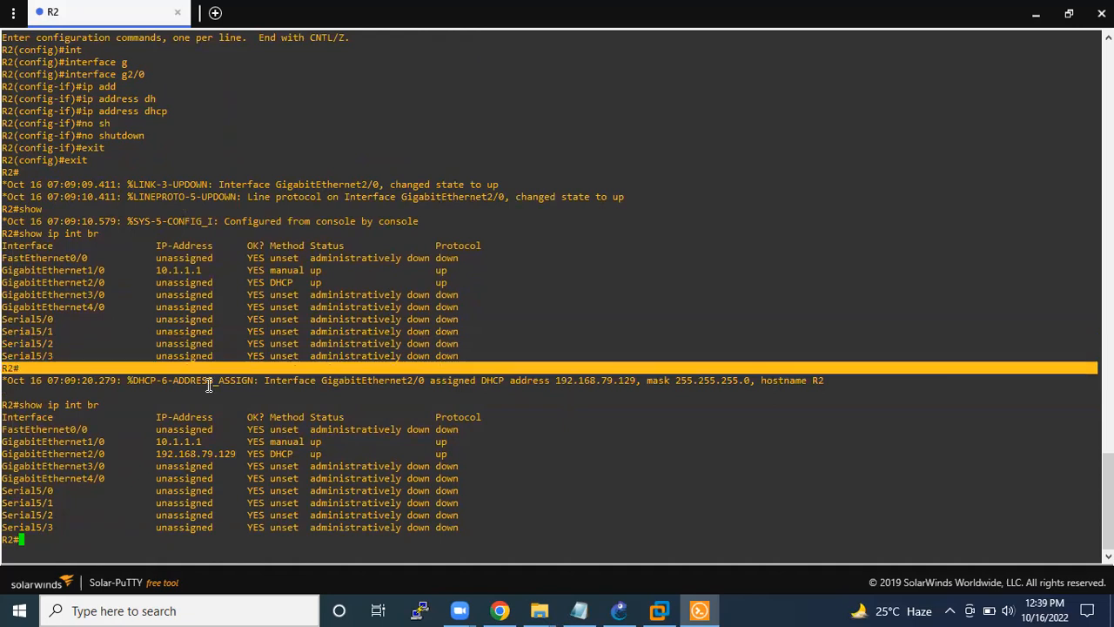
{"action": "left_click", "coordinate": [373, 392]}
- List the interfaces once more with show ip int br and check GigabitEthernet2/0's IP address
{"action": "key", "text": "Return"}
{"action": "key", "text": "Return"}
{"action": "type", "text": "showi p int br"}
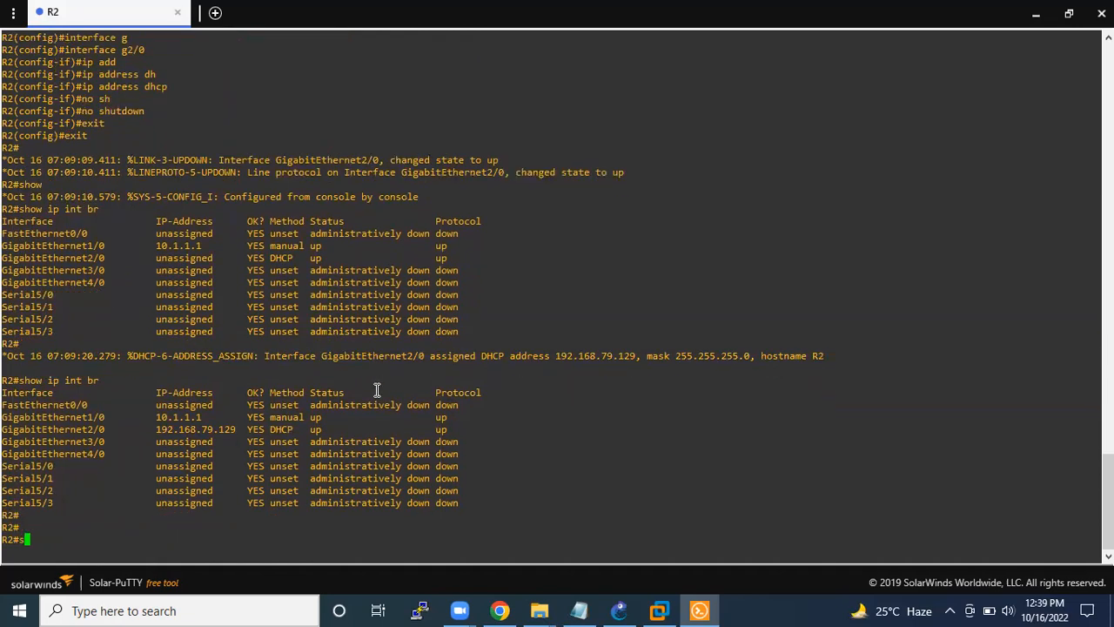
{"action": "key", "text": "Return"}
{"action": "type", "text": "shwo ip int br"}
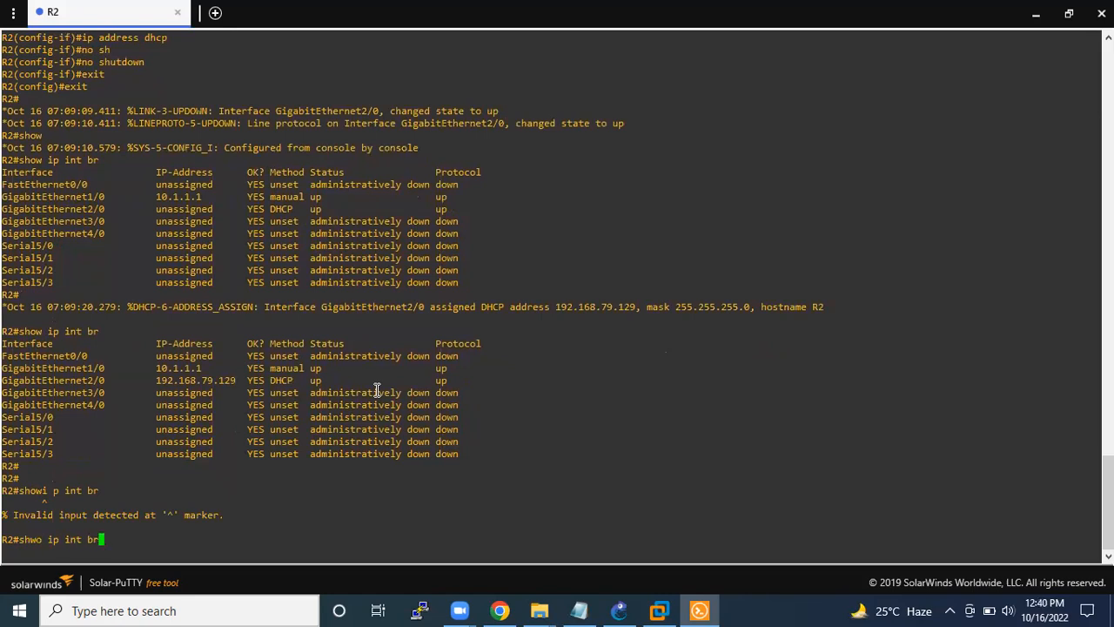
{"action": "key", "text": "Return"}
{"action": "type", "text": "show ip int br"}
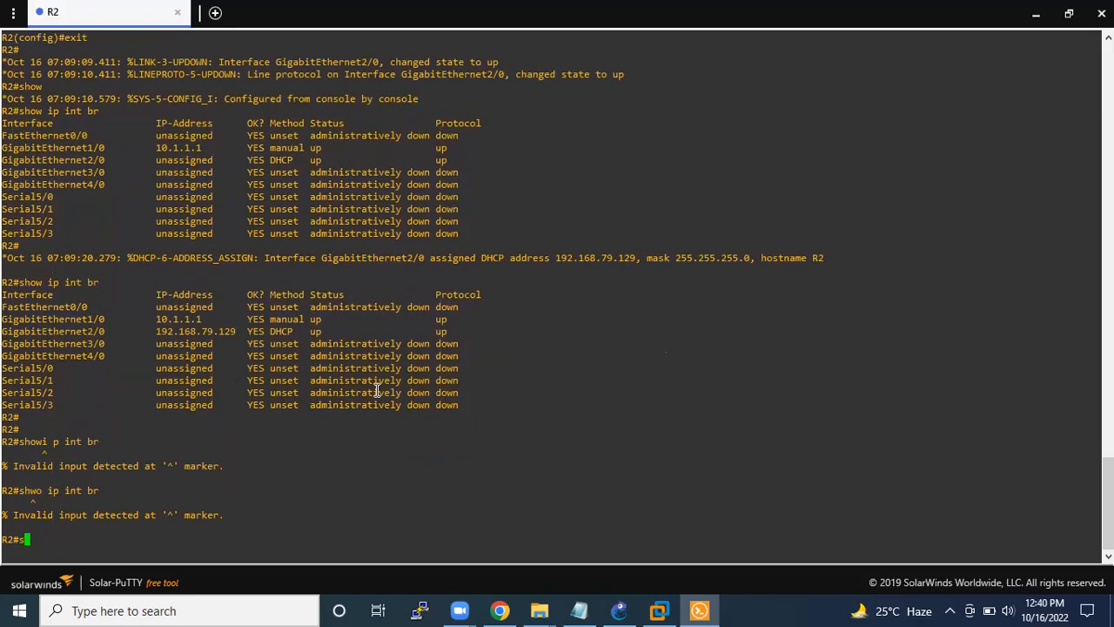
{"action": "key", "text": "Return"}
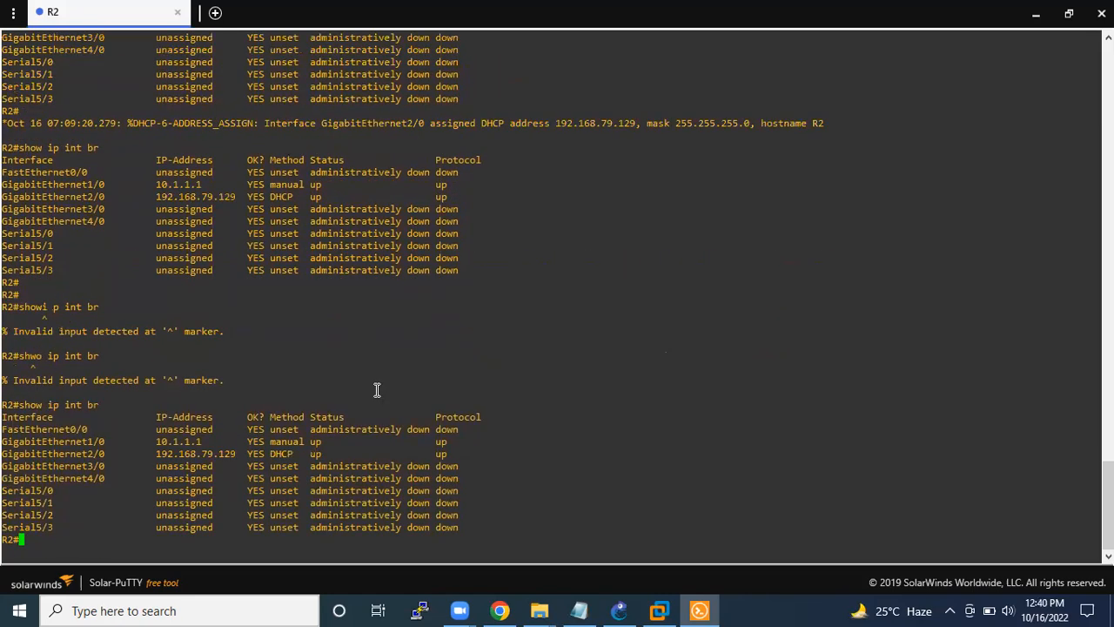
{"action": "left_click_drag", "start_coordinate": [247, 447], "coordinate": [95, 453]}
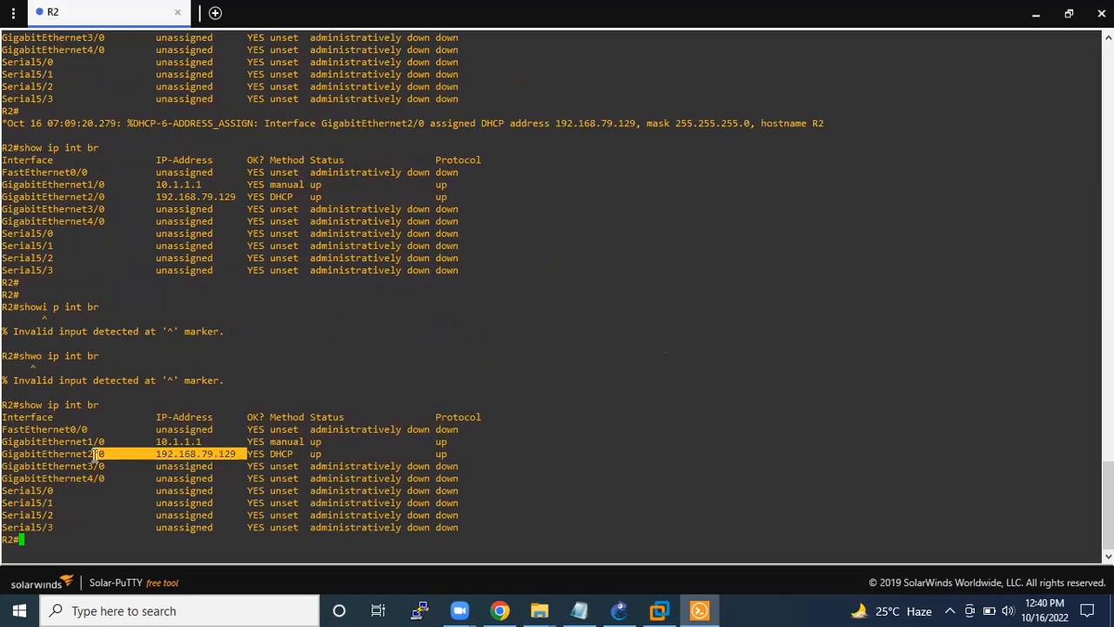
- Display the routing table with show ip route and examine the directly connected networks
{"action": "left_click", "coordinate": [331, 448]}
{"action": "type", "text": "show ip routin"}
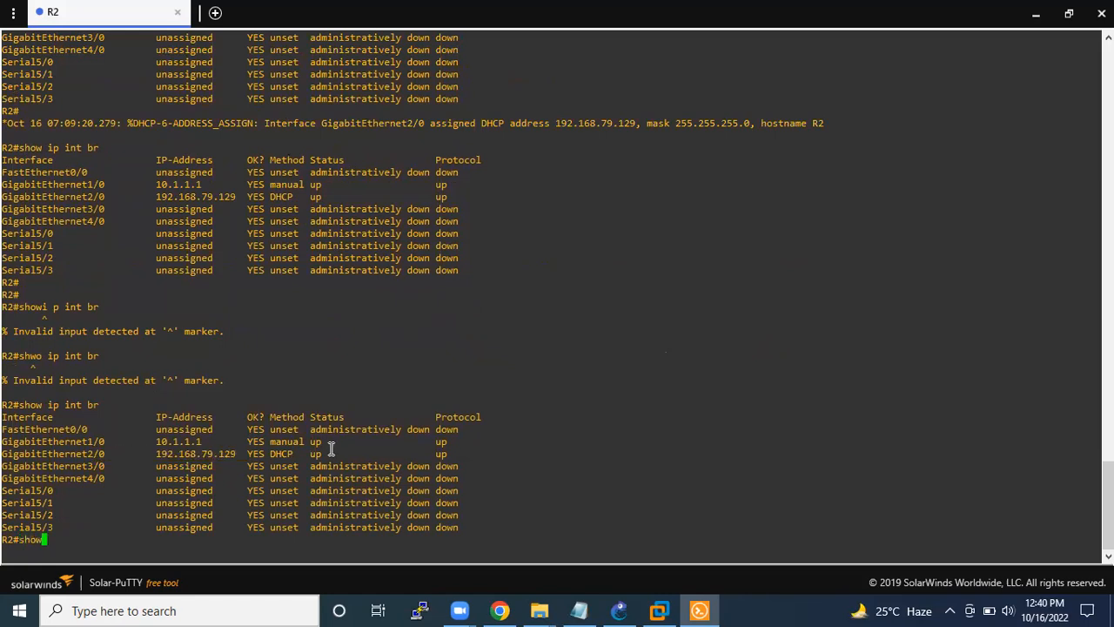
{"action": "key", "text": "Return"}
{"action": "type", "text": "show ip roue"}
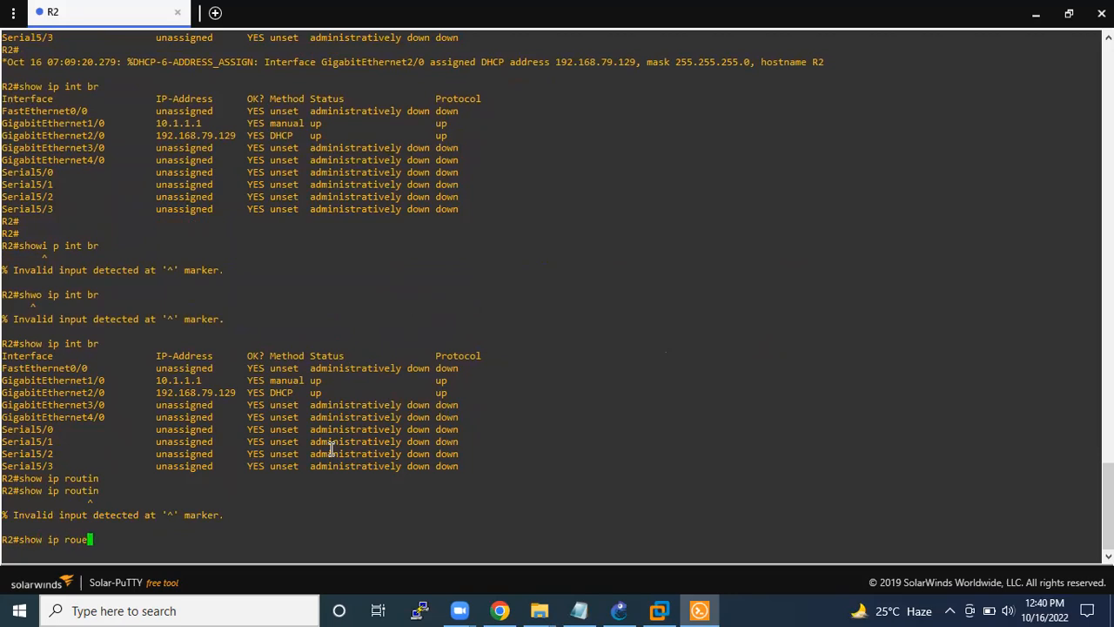
{"action": "key", "text": "BackSpace"}
{"action": "type", "text": "te"}
{"action": "key", "text": "Return"}
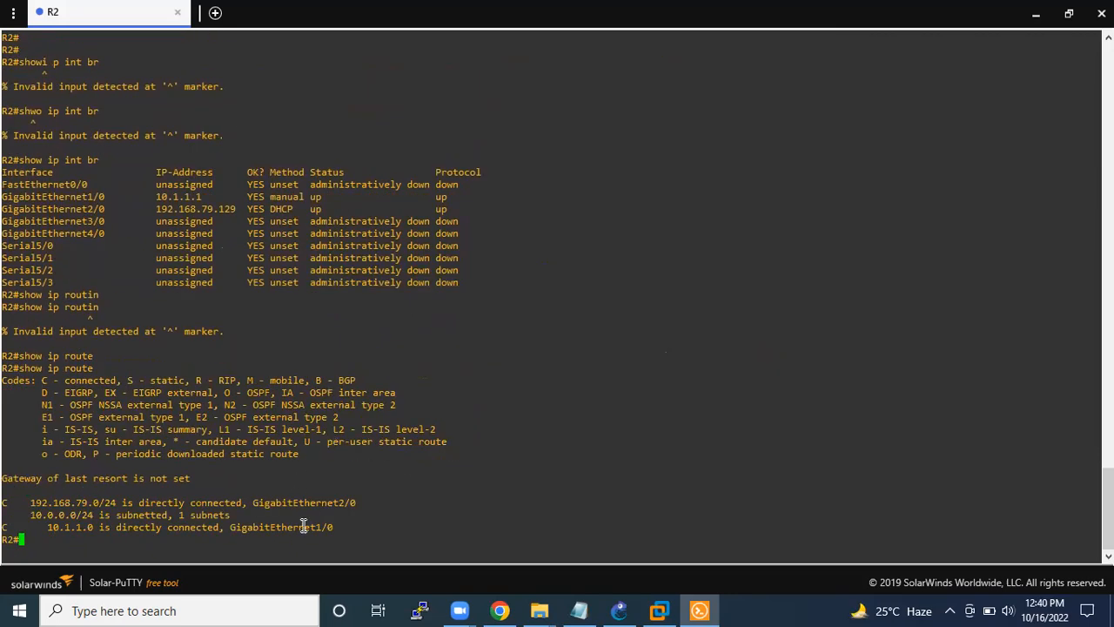
{"action": "left_click_drag", "start_coordinate": [144, 494], "coordinate": [148, 499]}
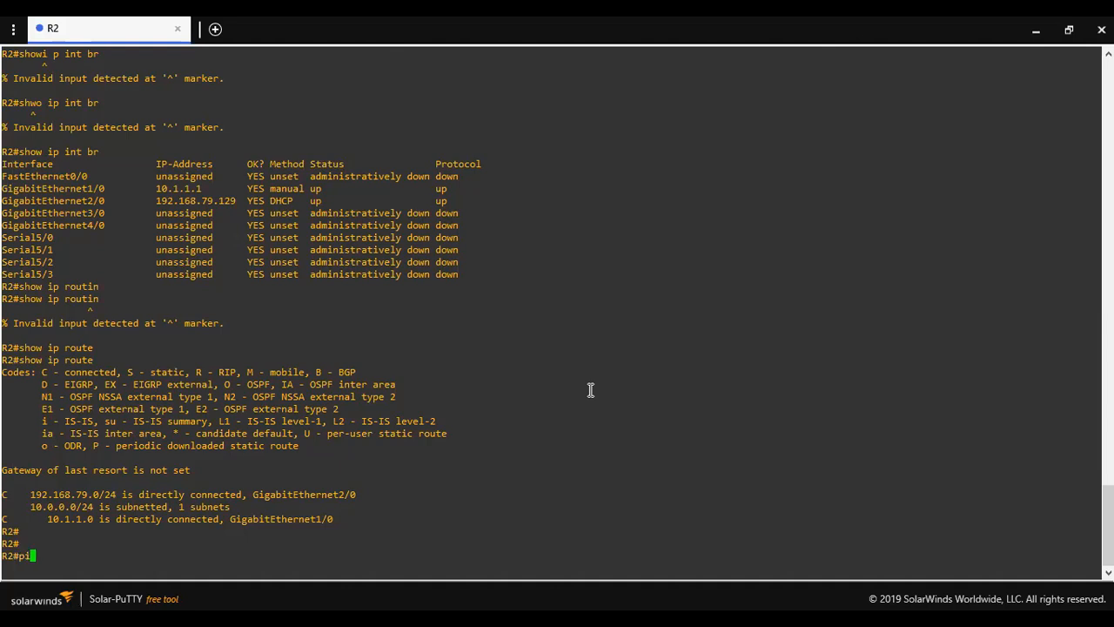
- Ping 192.168.79.2 from R2 and abort the ping before it completes
{"action": "type", "text": "ping 192.168."}
{"action": "type", "text": "79.2"}
{"action": "key", "text": "Return"}
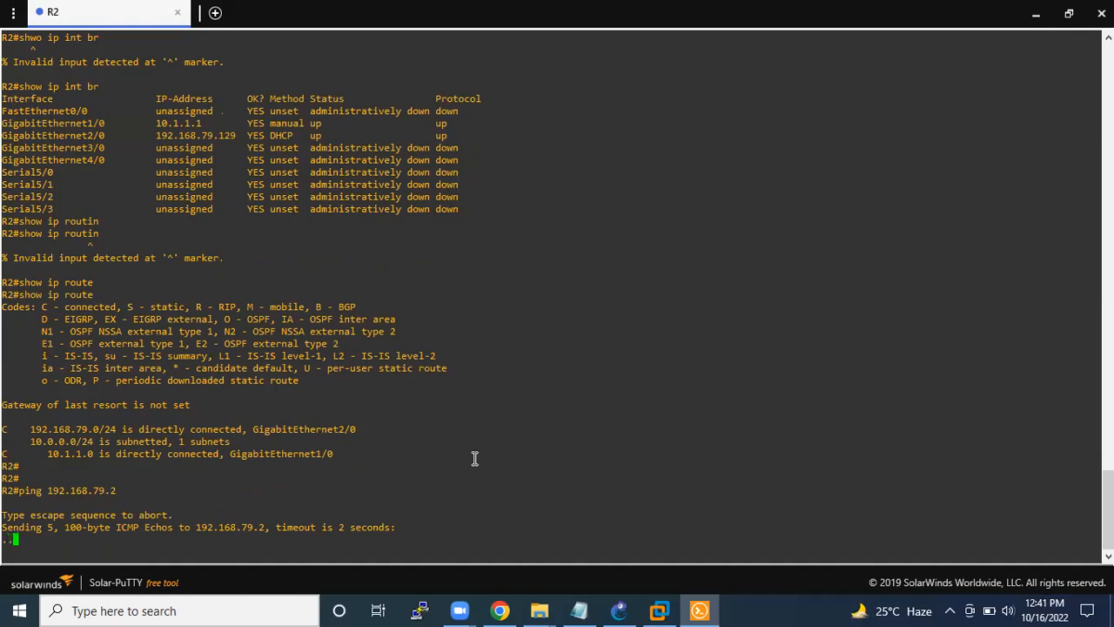
{"action": "key", "text": "ctrl+shift+6"}
- Ping 192.168.79.128 from R2 and check the success rate
{"action": "key", "text": "Up"}
{"action": "key", "text": "BackSpace"}
{"action": "key", "text": "BackSpace"}
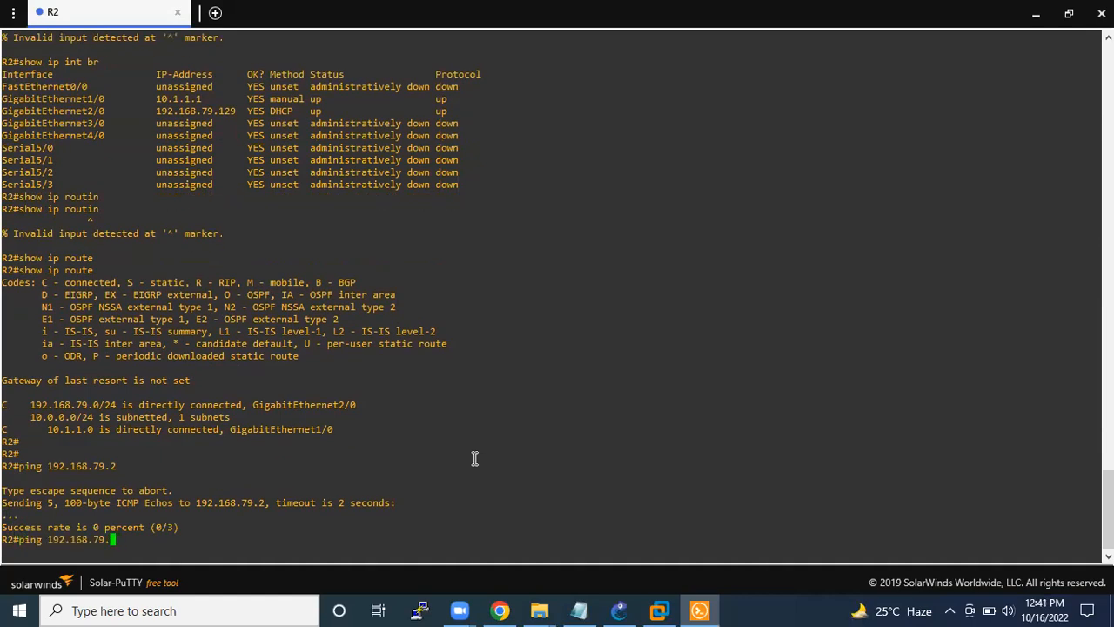
{"action": "type", "text": ".128"}
{"action": "key", "text": "Return"}
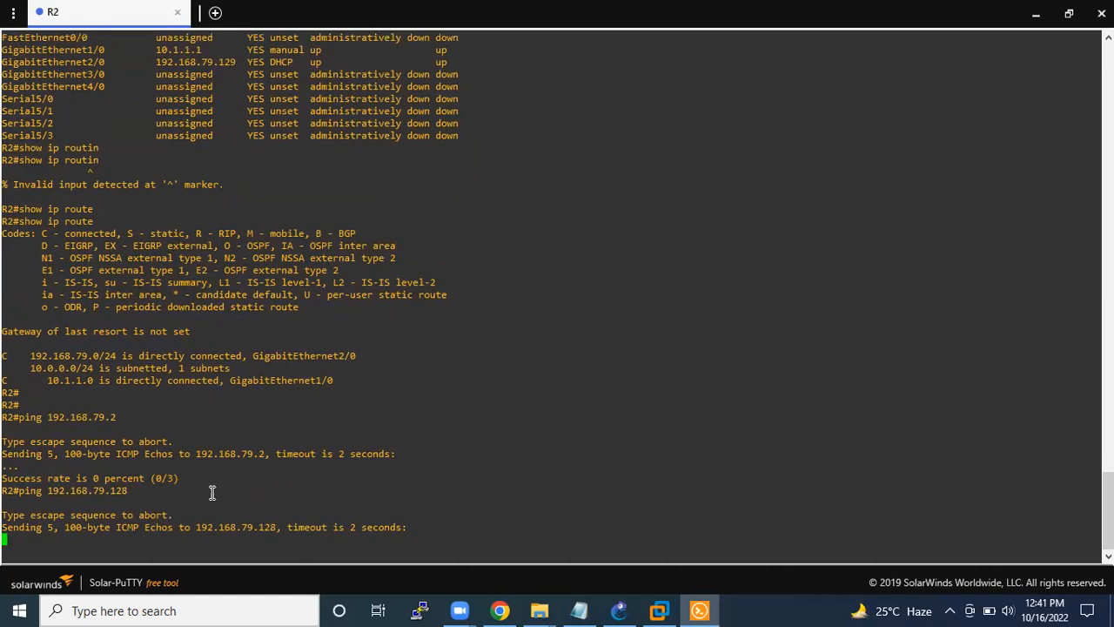
{"action": "left_click_drag", "start_coordinate": [445, 527], "coordinate": [131, 478]}
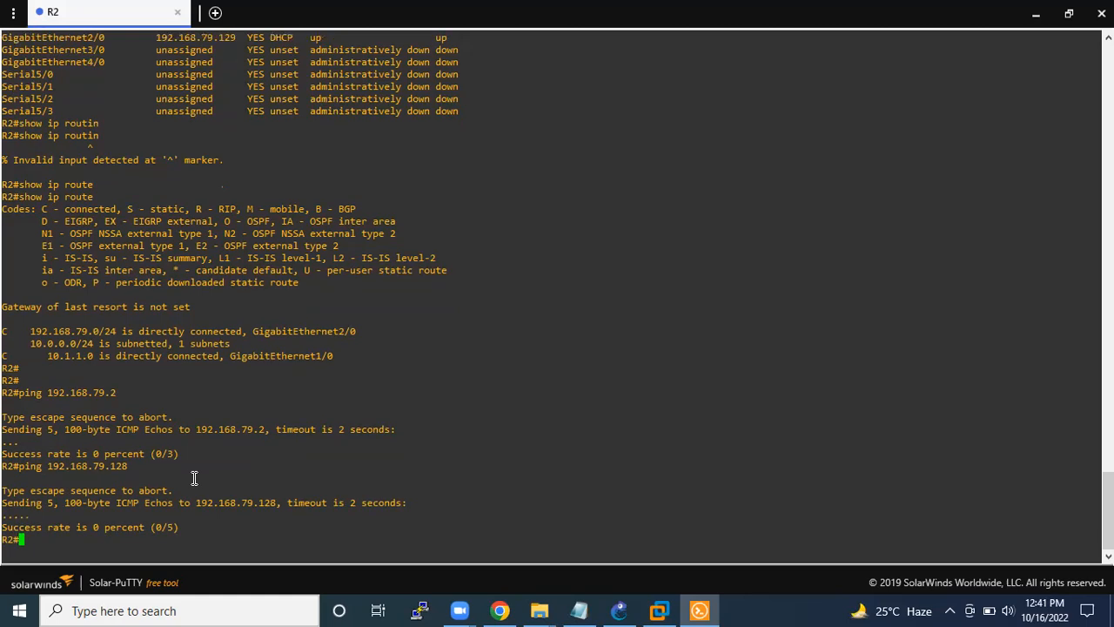
- Test internet reachability from R2 by pinging 8.8.8.8
{"action": "key", "text": "Return"}
{"action": "key", "text": "Return"}
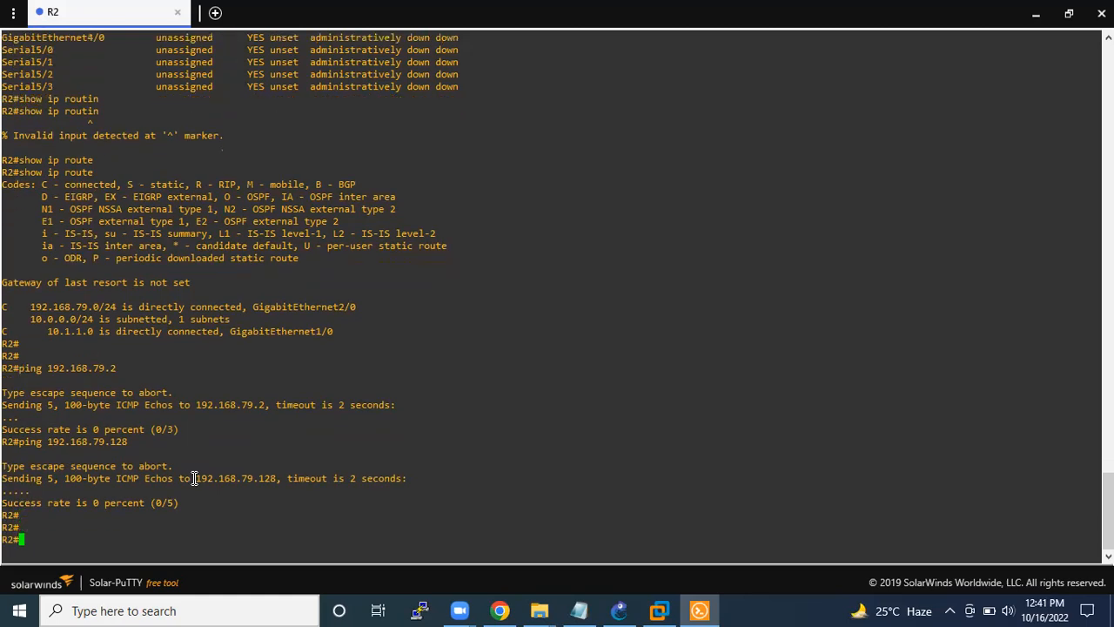
{"action": "type", "text": "ping 8.8.8.8"}
{"action": "key", "text": "Return"}
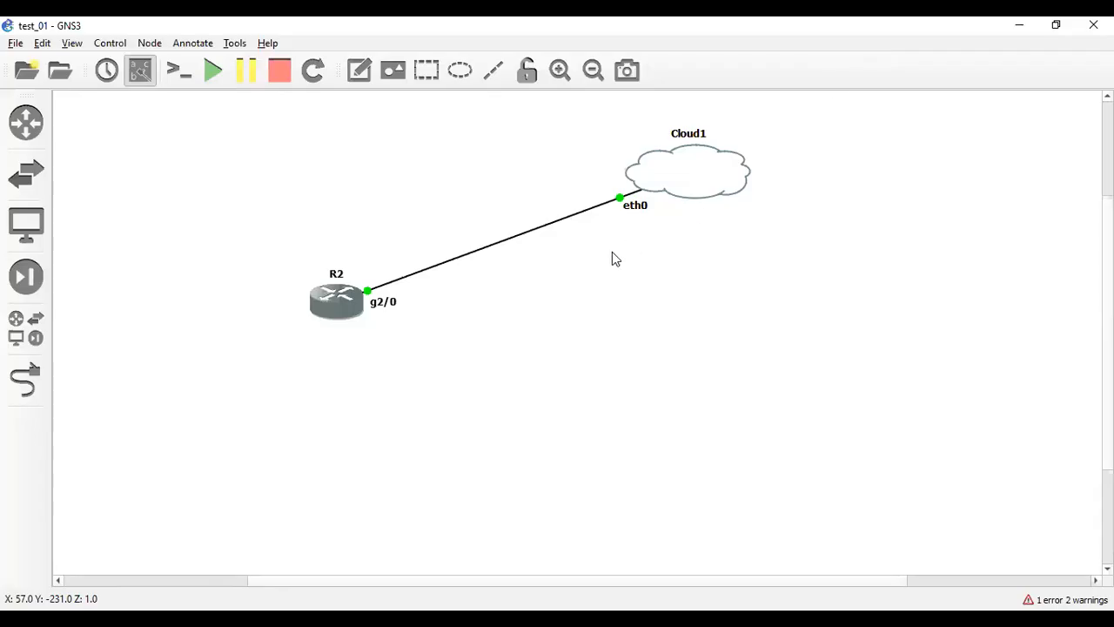
- In the GNS3 workspace, replace the R2–Cloud1 link with one from R2's GigabitEthernet2/0 to Cloud1's eth1
{"action": "right_click", "coordinate": [569, 218]}
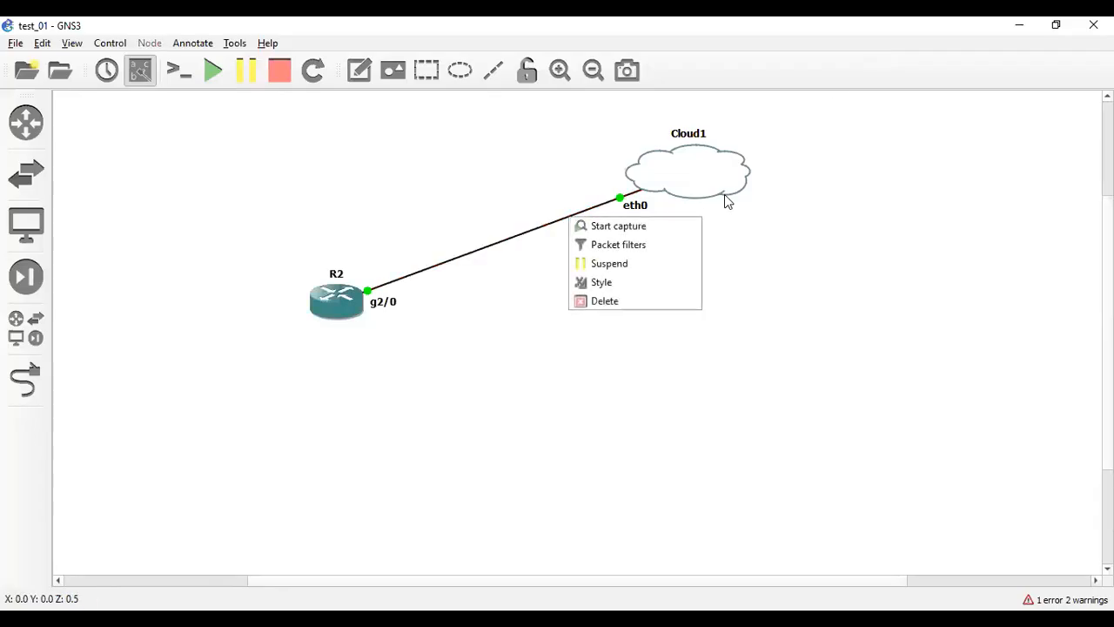
{"action": "left_click", "coordinate": [609, 301]}
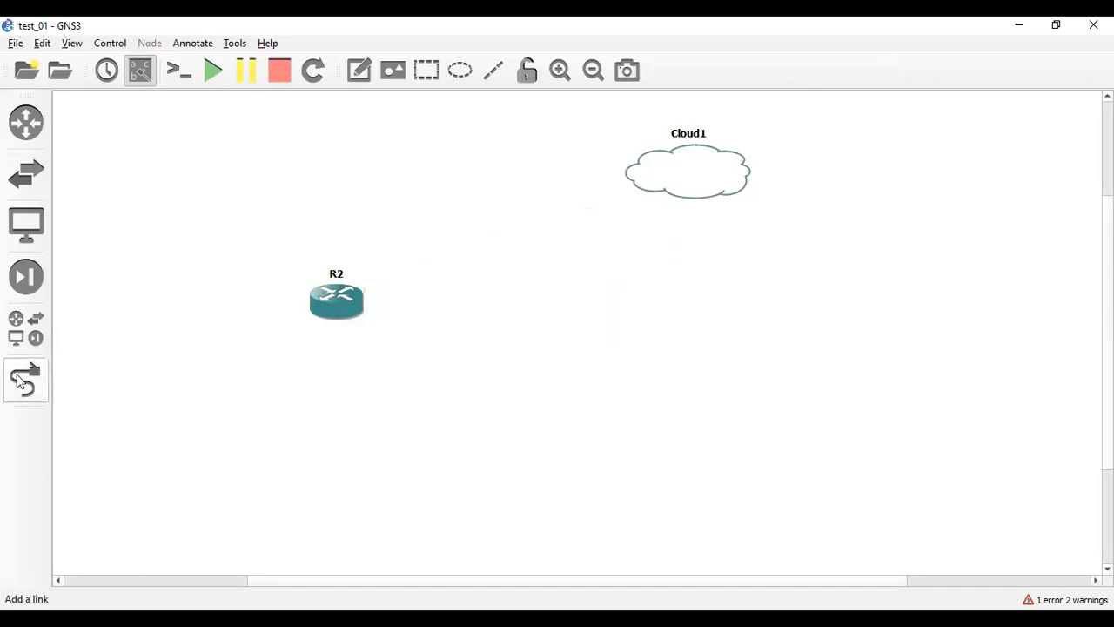
{"action": "left_click", "coordinate": [26, 379]}
{"action": "left_click", "coordinate": [333, 307]}
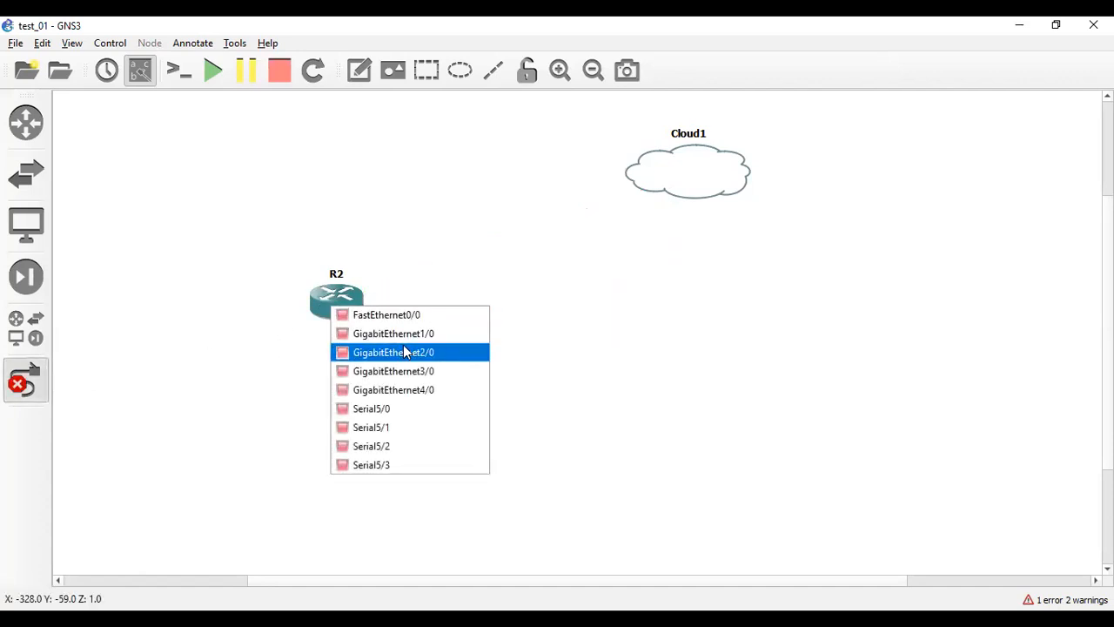
{"action": "left_click", "coordinate": [404, 352]}
{"action": "left_click", "coordinate": [682, 181]}
{"action": "left_click", "coordinate": [714, 214]}
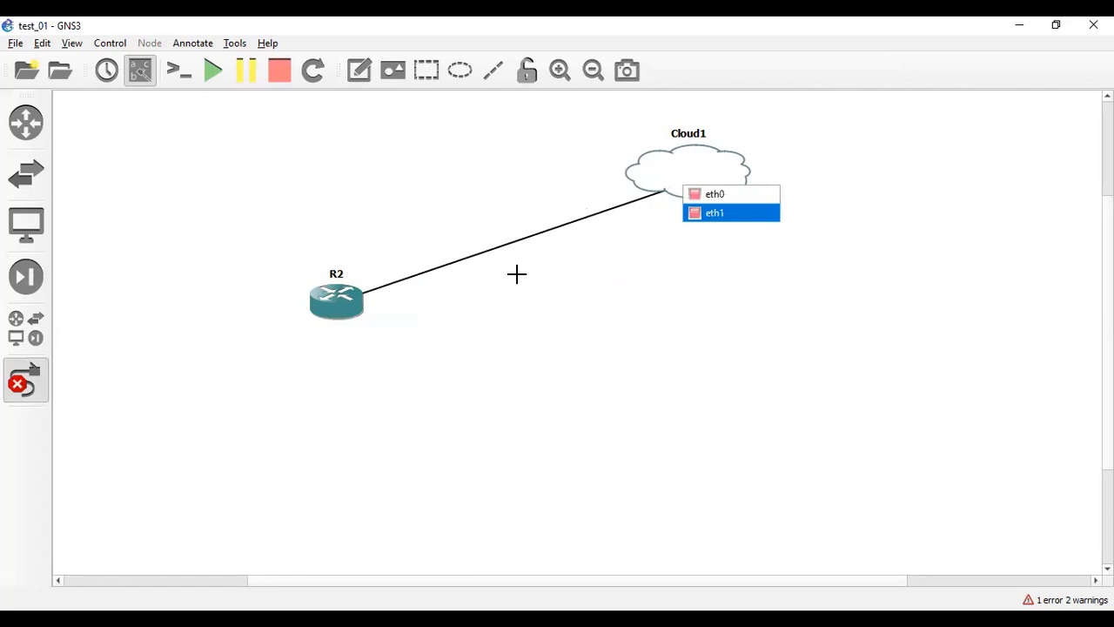
{"action": "key", "text": "Escape"}
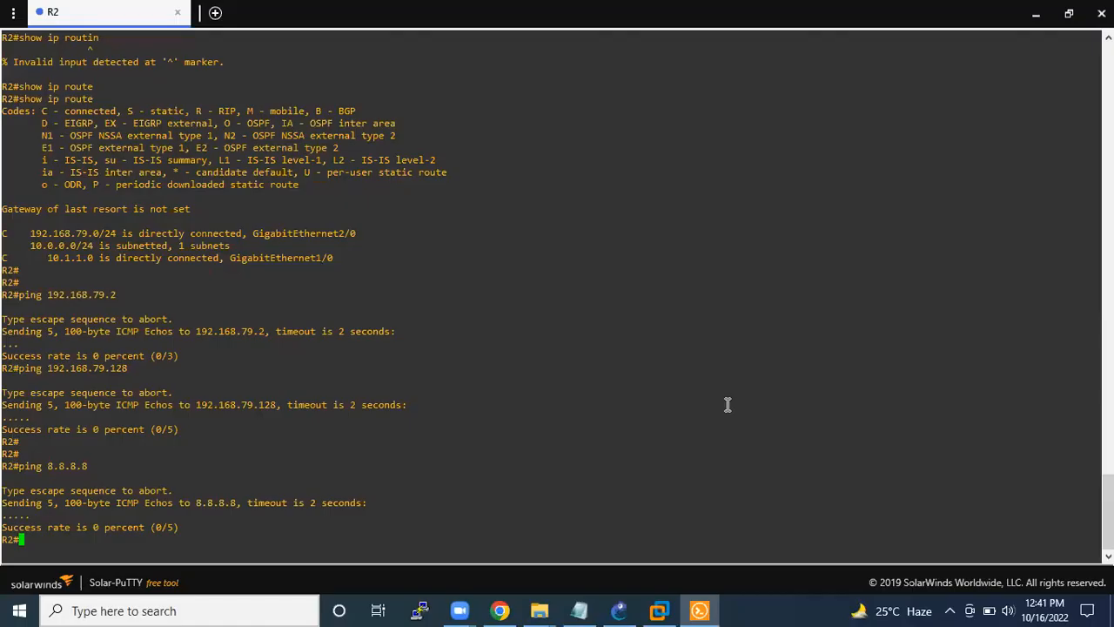
- Return to R2's Solar-PuTTY console and list the interface status with show ip int br
{"action": "key", "text": "Up"}
{"action": "key", "text": "BackSpace"}
{"action": "key", "text": "BackSpace"}
{"action": "key", "text": "BackSpace"}
{"action": "key", "text": "BackSpace"}
{"action": "key", "text": "BackSpace"}
{"action": "key", "text": "BackSpace"}
{"action": "key", "text": "BackSpace"}
{"action": "key", "text": "BackSpace"}
{"action": "key", "text": "BackSpace"}
{"action": "key", "text": "BackSpace"}
{"action": "key", "text": "BackSpace"}
{"action": "key", "text": "BackSpace"}
{"action": "type", "text": "show ip inr b"}
{"action": "key", "text": "Return"}
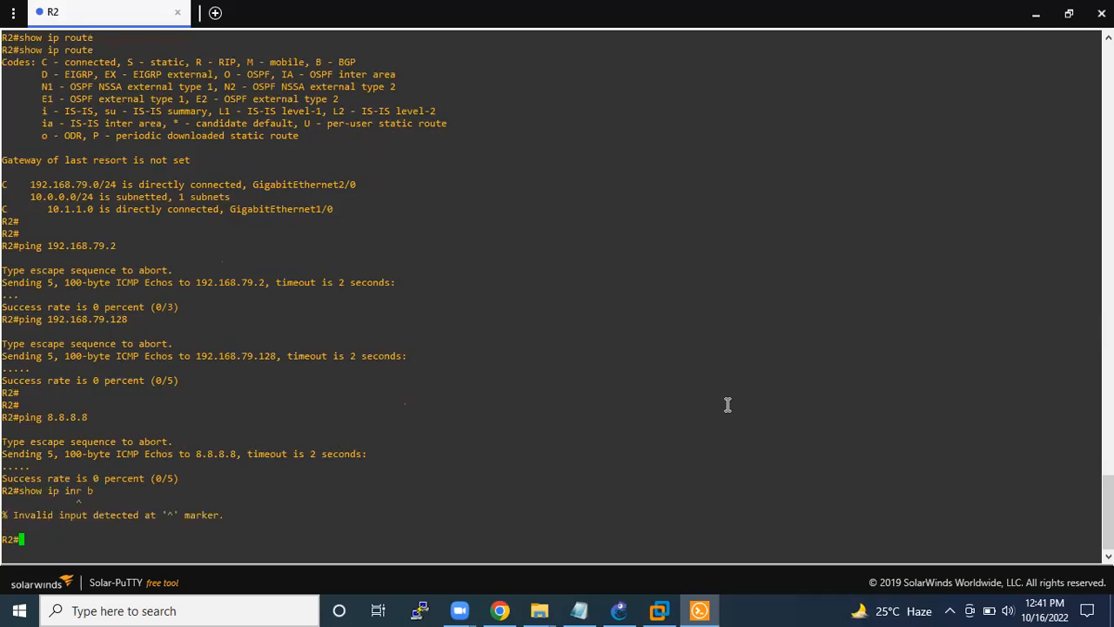
{"action": "type", "text": "show"}
{"action": "key", "text": "BackSpace"}
{"action": "key", "text": "BackSpace"}
{"action": "type", "text": "int br"}
{"action": "key", "text": "Return"}
- Enter configuration mode with confi ter, open interface gigabitEthernet 2/0, and shut it down with sh
{"action": "type", "text": "confi ter"}
{"action": "key", "text": "Return"}
{"action": "type", "text": "int"}
{"action": "key", "text": "Tab"}
{"action": "type", "text": "gi"}
{"action": "key", "text": "Tab"}
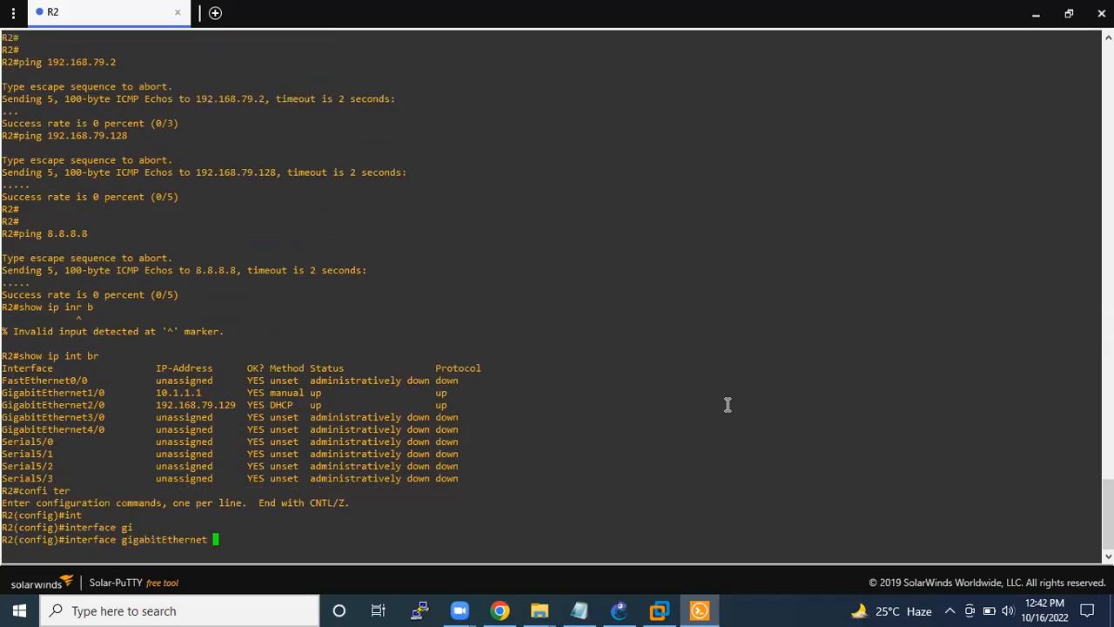
{"action": "type", "text": "2/0"}
{"action": "key", "text": "Return"}
{"action": "type", "text": "s"}
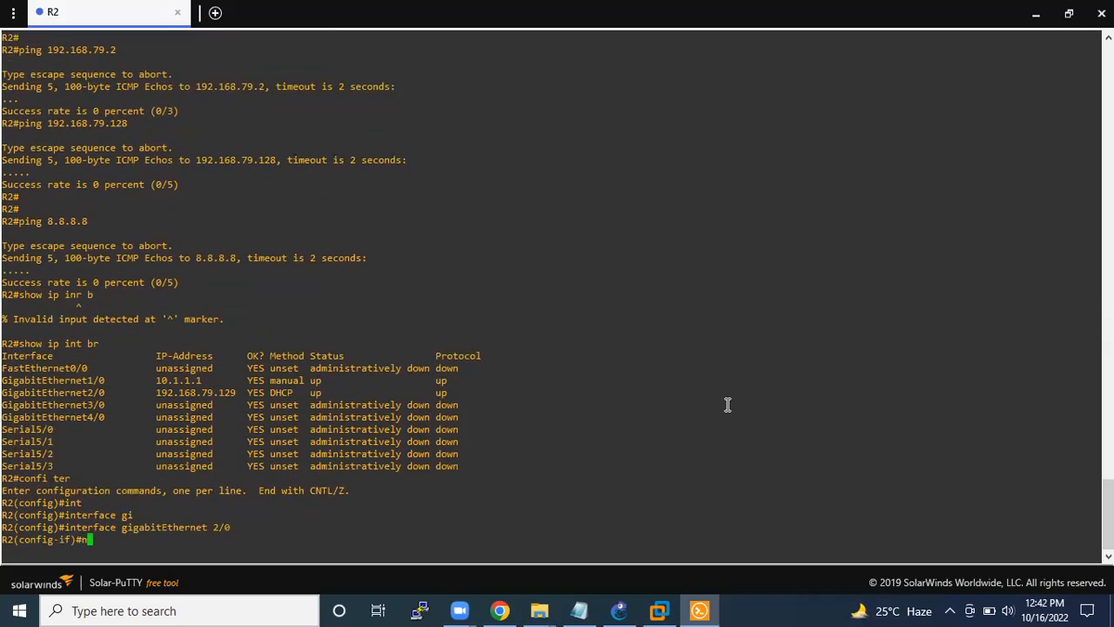
{"action": "type", "text": "h"}
{"action": "key", "text": "Return"}
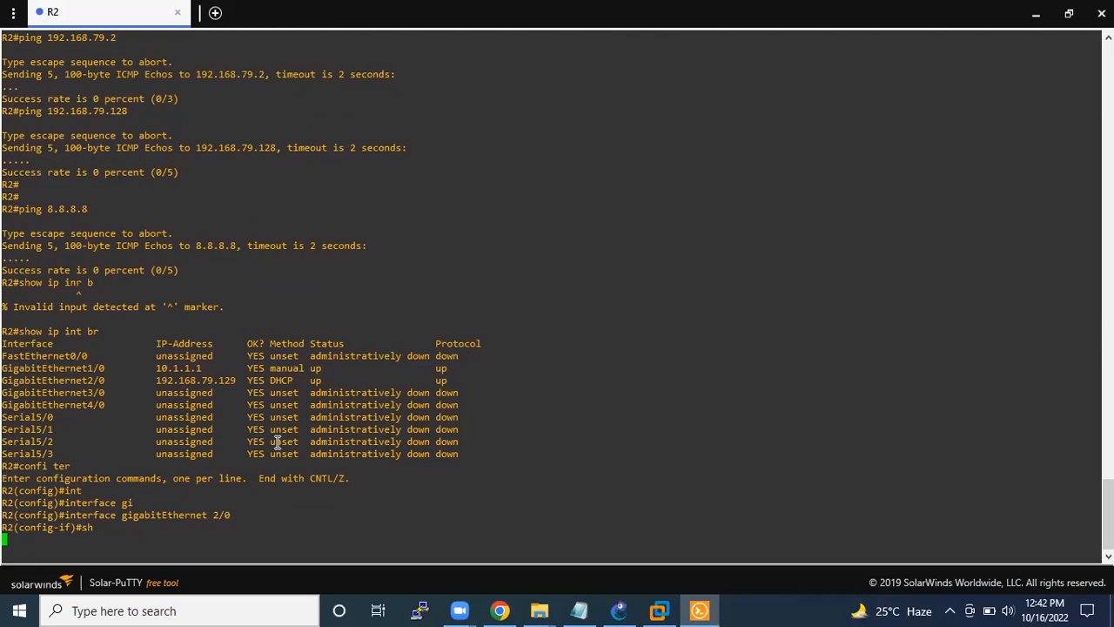
- Re-enable the interface with no shutdown and exit back to the privileged prompt
{"action": "type", "text": "no sh"}
{"action": "key", "text": "Tab"}
{"action": "key", "text": "Return"}
{"action": "type", "text": "exit"}
{"action": "key", "text": "Return"}
{"action": "type", "text": "exit"}
{"action": "key", "text": "Return"}
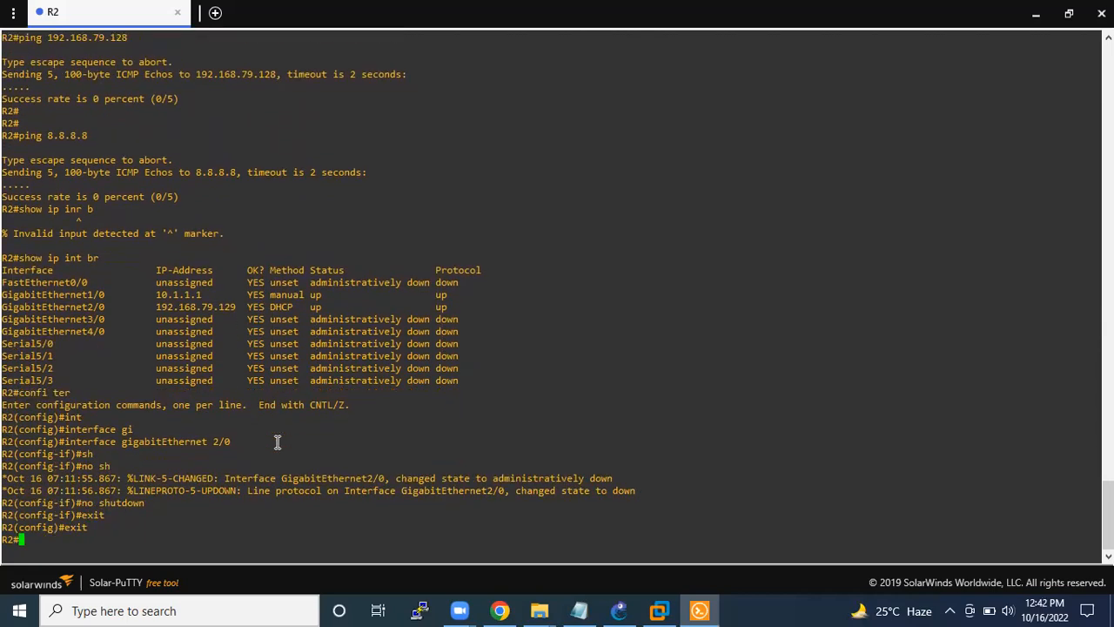
- List the interfaces with show ip int br and examine the new DHCP address assigned to GigabitEthernet2/0
{"action": "type", "text": "show ip i"}
{"action": "key", "text": "BackSpace"}
{"action": "key", "text": "BackSpace"}
{"action": "key", "text": "BackSpace"}
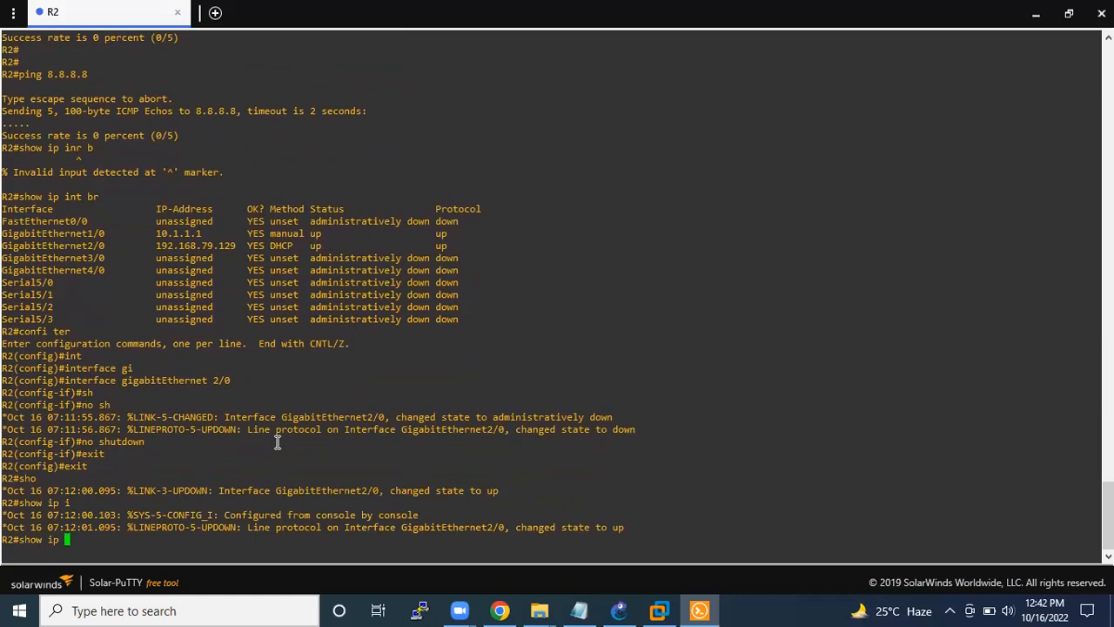
{"action": "key", "text": "BackSpace"}
{"action": "key", "text": "BackSpace"}
{"action": "key", "text": "BackSpace"}
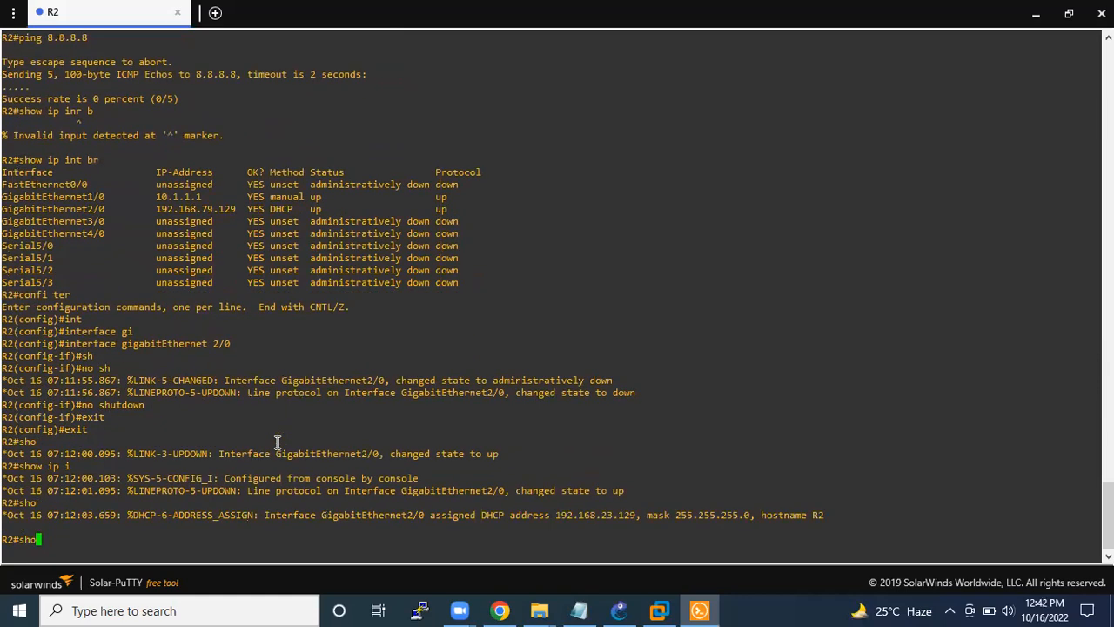
{"action": "type", "text": "w ip int br"}
{"action": "key", "text": "Return"}
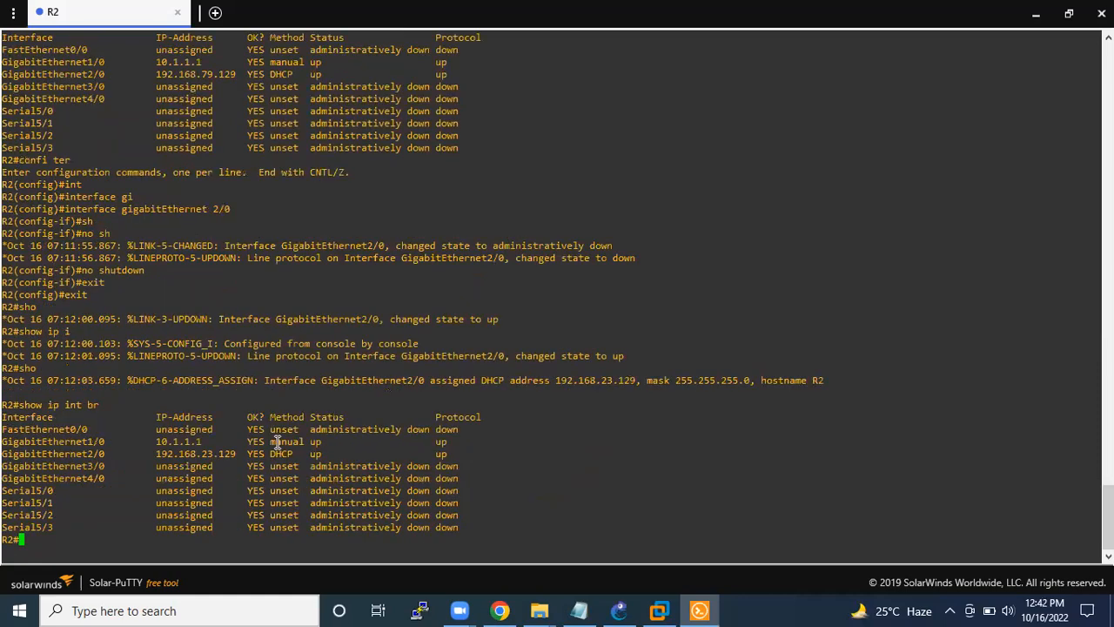
{"action": "left_click_drag", "start_coordinate": [638, 381], "coordinate": [555, 380]}
- Ping 8.8.8.8 through the new cloud link and examine the ping result and interface list
{"action": "key", "text": "Return"}
{"action": "key", "text": "Return"}
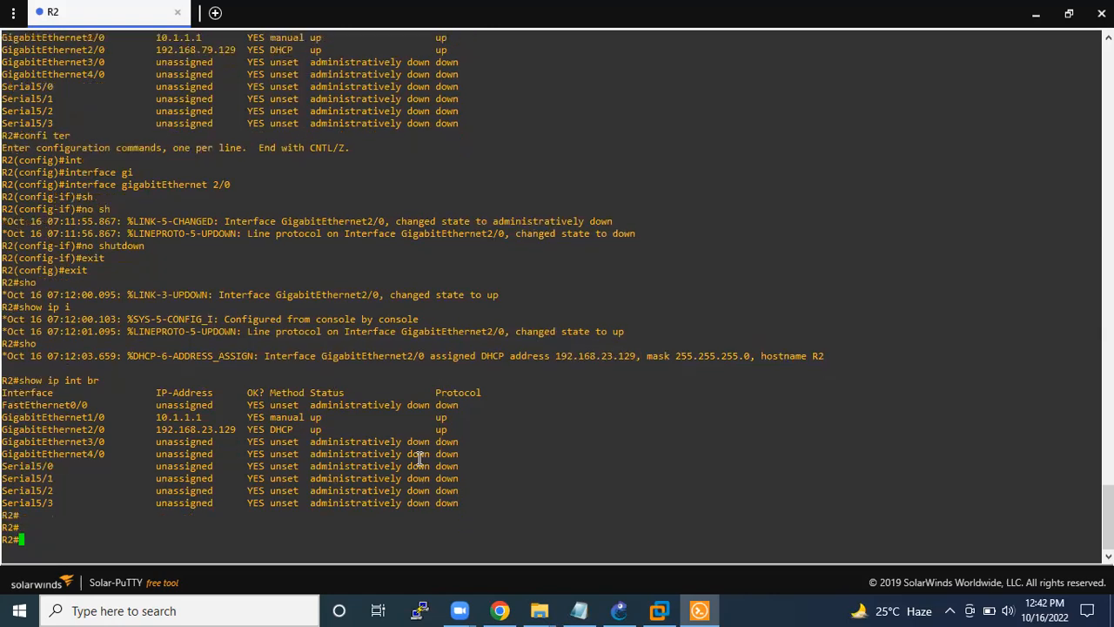
{"action": "type", "text": "ping 8.8.8.8"}
{"action": "key", "text": "Return"}
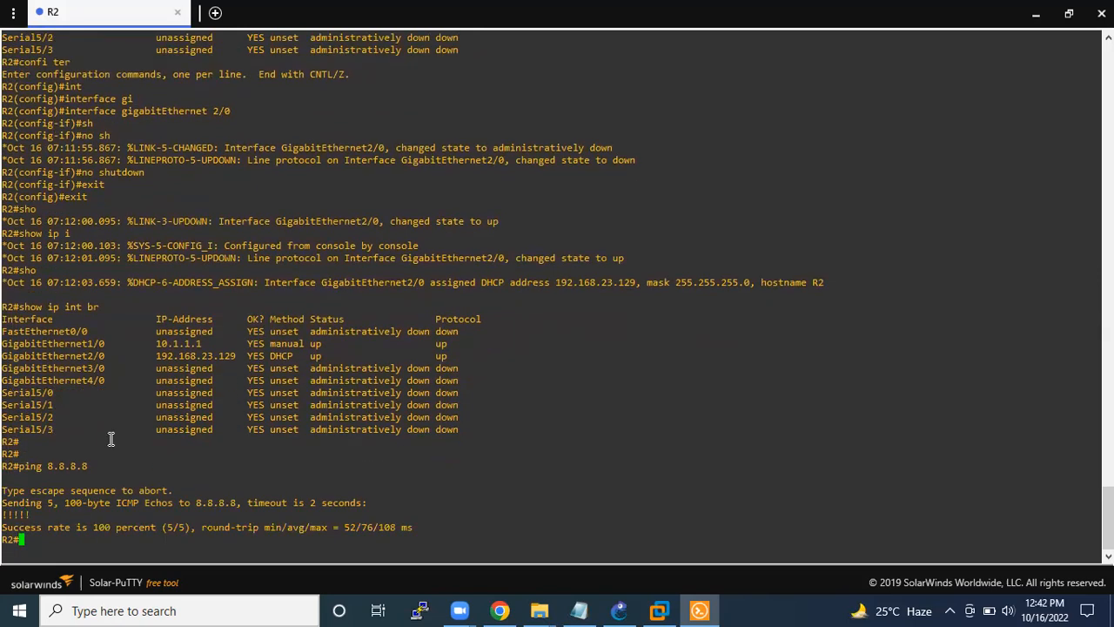
{"action": "left_click_drag", "start_coordinate": [90, 468], "coordinate": [18, 464]}
{"action": "left_click", "coordinate": [9, 465]}
{"action": "left_click_drag", "start_coordinate": [91, 467], "coordinate": [49, 466]}
{"action": "left_click", "coordinate": [162, 477]}
{"action": "left_click_drag", "start_coordinate": [460, 519], "coordinate": [54, 318]}
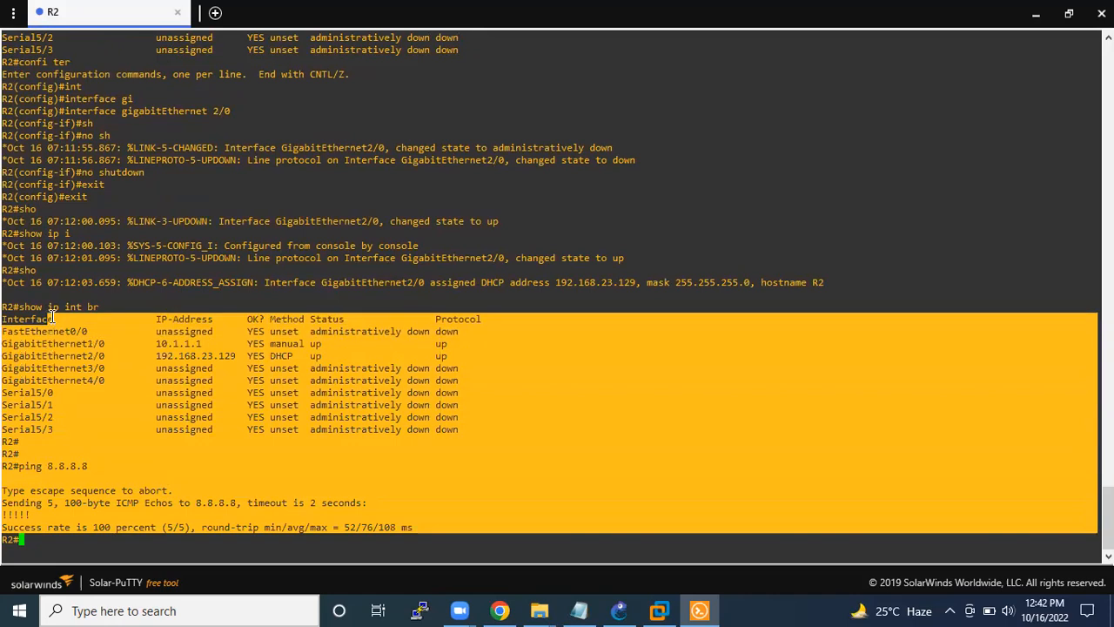
{"action": "left_click", "coordinate": [233, 373]}
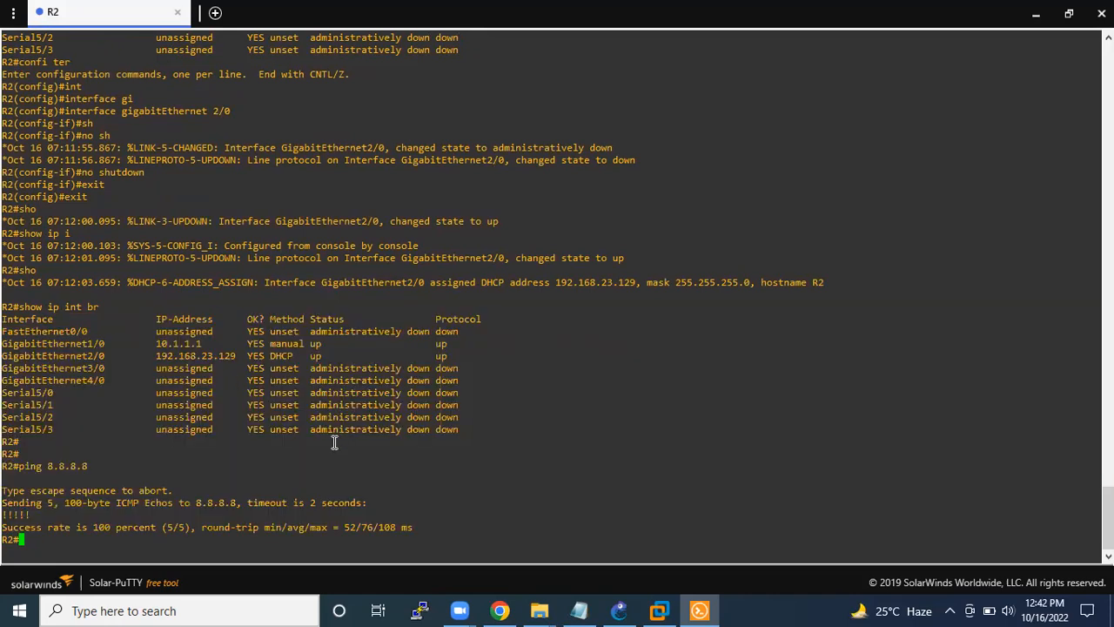
- Run show ip int br again and examine the GigabitEthernet1/0 and GigabitEthernet2/0 rows
{"action": "key", "text": "Return"}
{"action": "key", "text": "Return"}
{"action": "type", "text": "show ip int"}
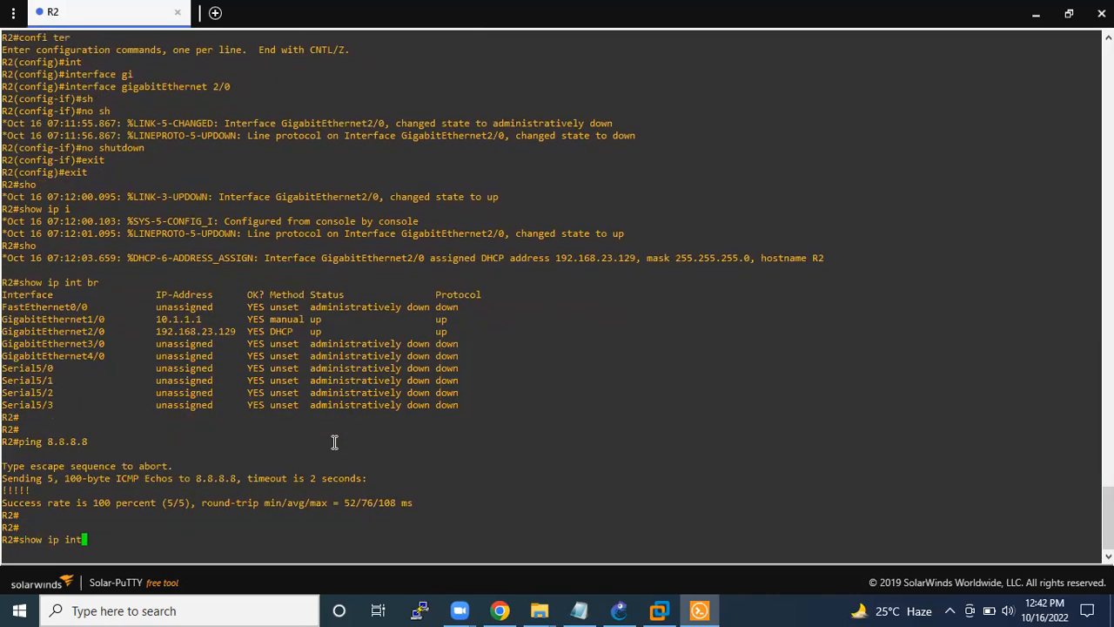
{"action": "type", "text": " br"}
{"action": "key", "text": "Return"}
{"action": "mouse_move", "coordinate": [246, 451]}
{"action": "left_mouse_down"}
{"action": "mouse_move", "coordinate": [123, 446]}
{"action": "mouse_move", "coordinate": [241, 452]}
{"action": "left_mouse_up"}
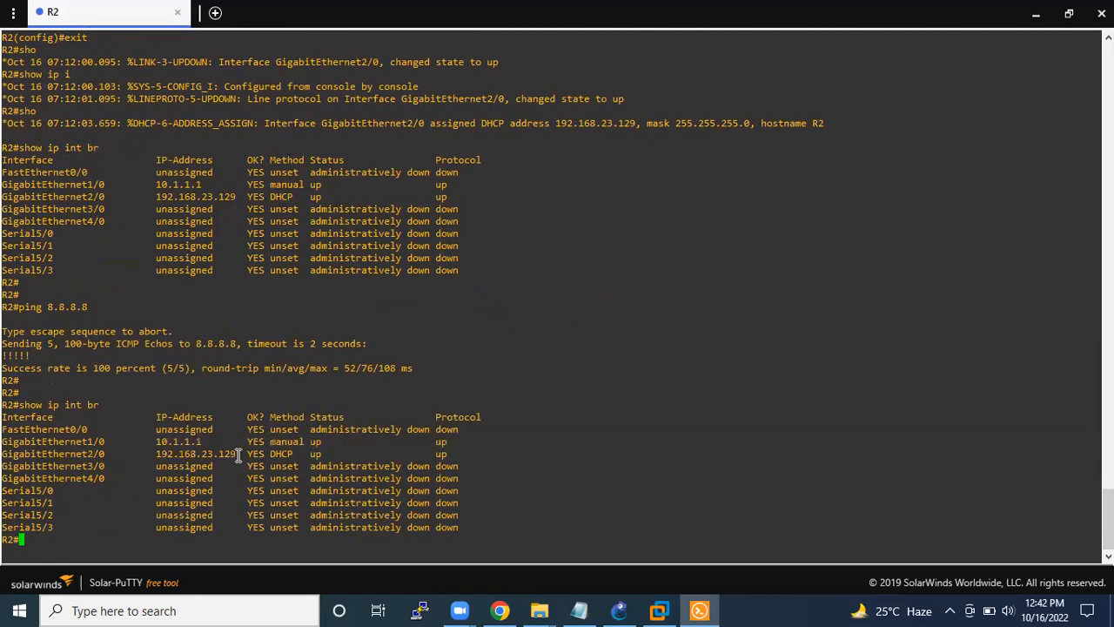
{"action": "left_click_drag", "start_coordinate": [463, 462], "coordinate": [4, 445]}
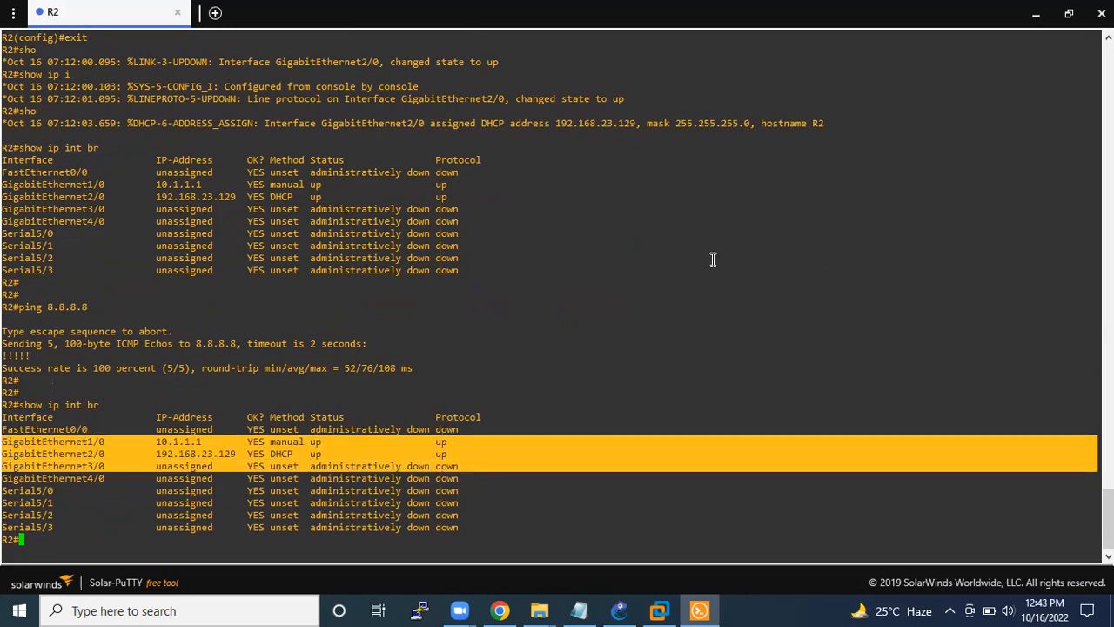
- Open the Windows Network Connections window through the Run dialog
{"action": "key", "text": "super+r"}
{"action": "key", "text": "Down"}
{"action": "key", "text": "Down"}
{"action": "key", "text": "Down"}
{"action": "key", "text": "Down"}
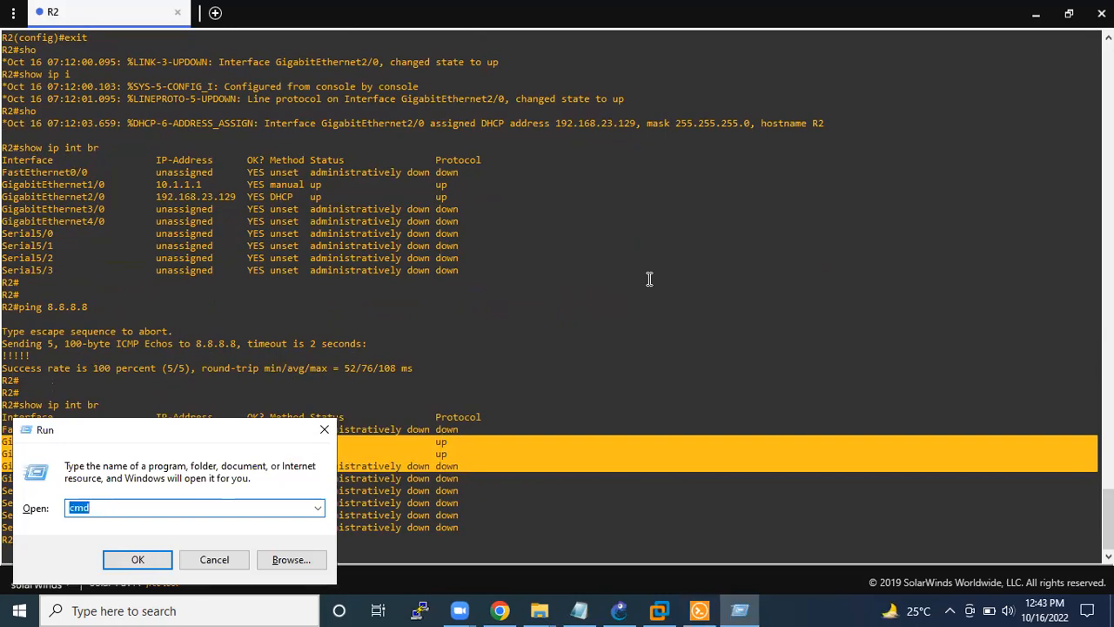
{"action": "key", "text": "Return"}
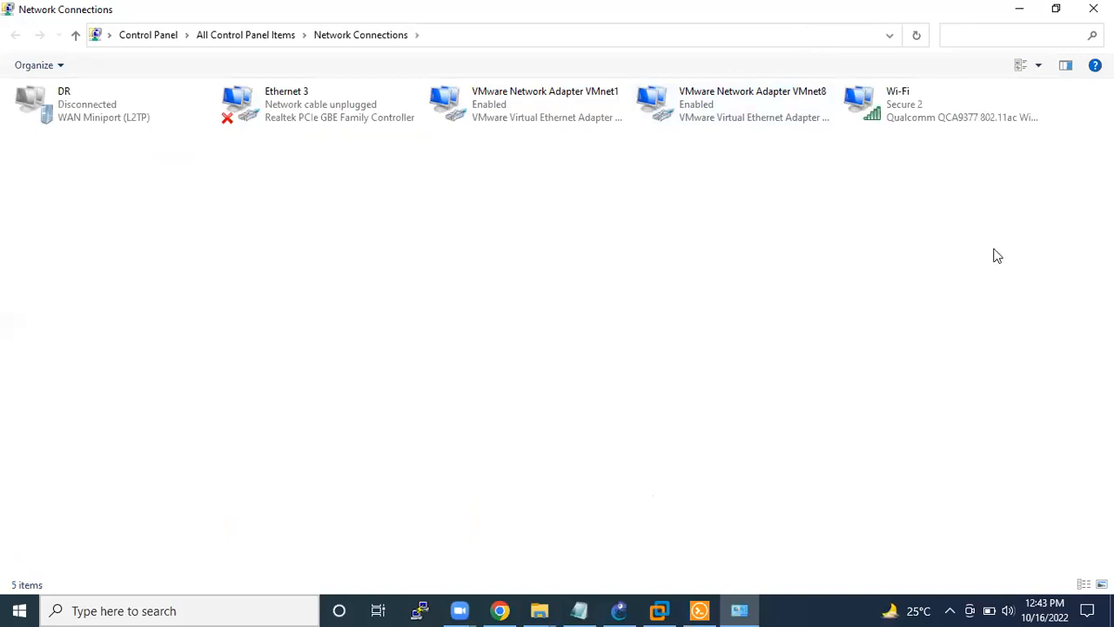
- Open the Wi-Fi adapter's network connection details and examine its IPv4 address, gateway and DNS settings
{"action": "left_click", "coordinate": [897, 121]}
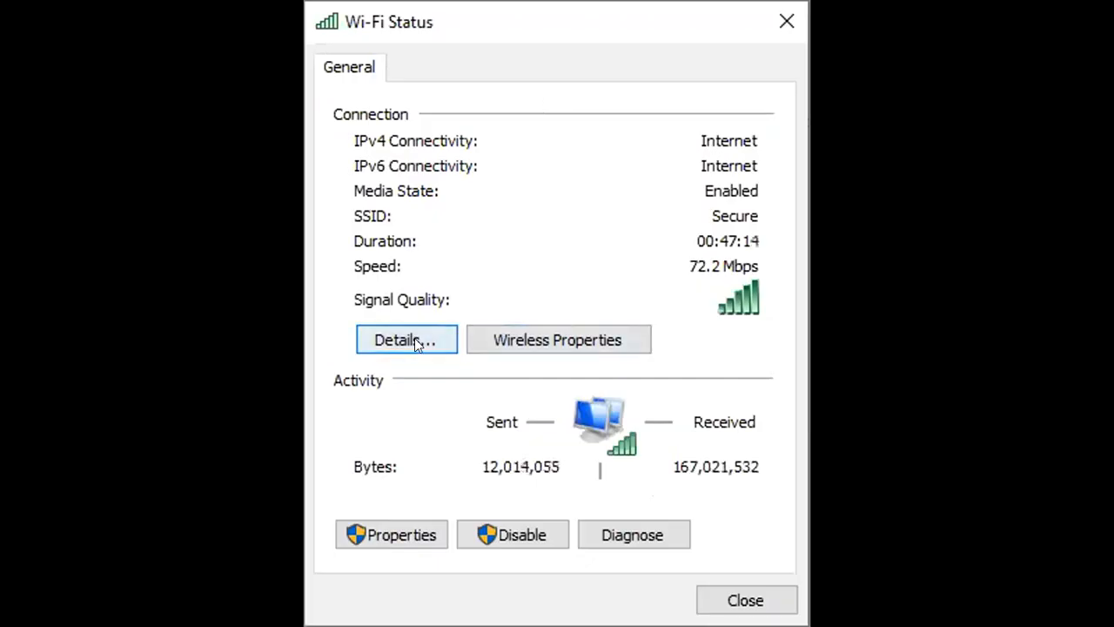
{"action": "left_click", "coordinate": [414, 338]}
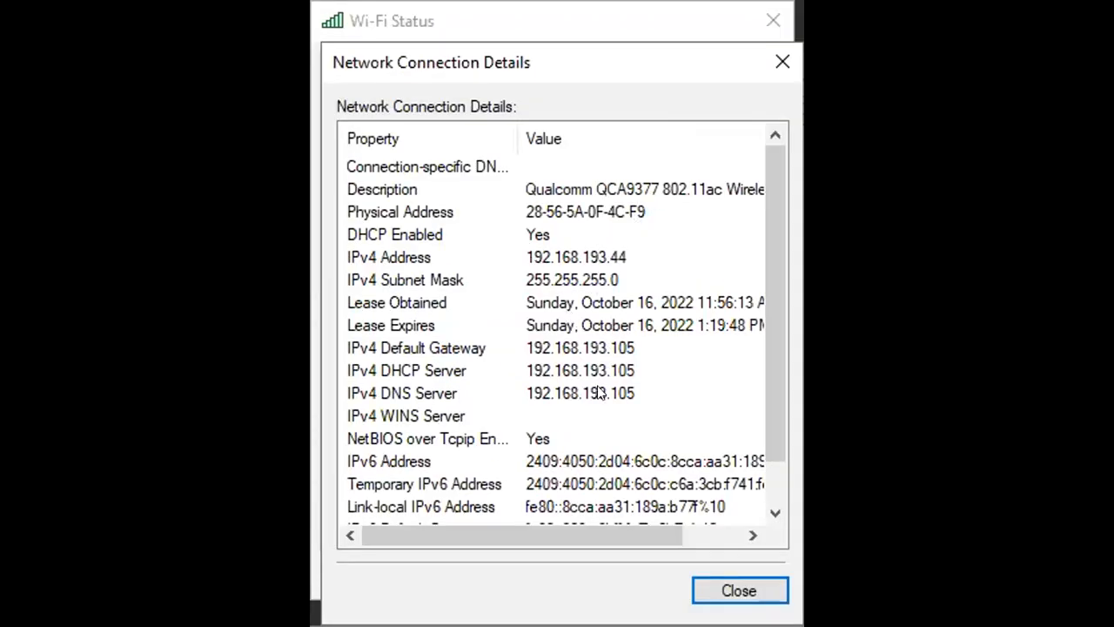
{"action": "scroll", "coordinate": [642, 490], "scroll_direction": "down", "scroll_amount": 1}
{"action": "scroll", "coordinate": [642, 495], "scroll_direction": "up", "scroll_amount": 1}
{"action": "scroll", "coordinate": [579, 376], "scroll_direction": "down", "scroll_amount": 1}
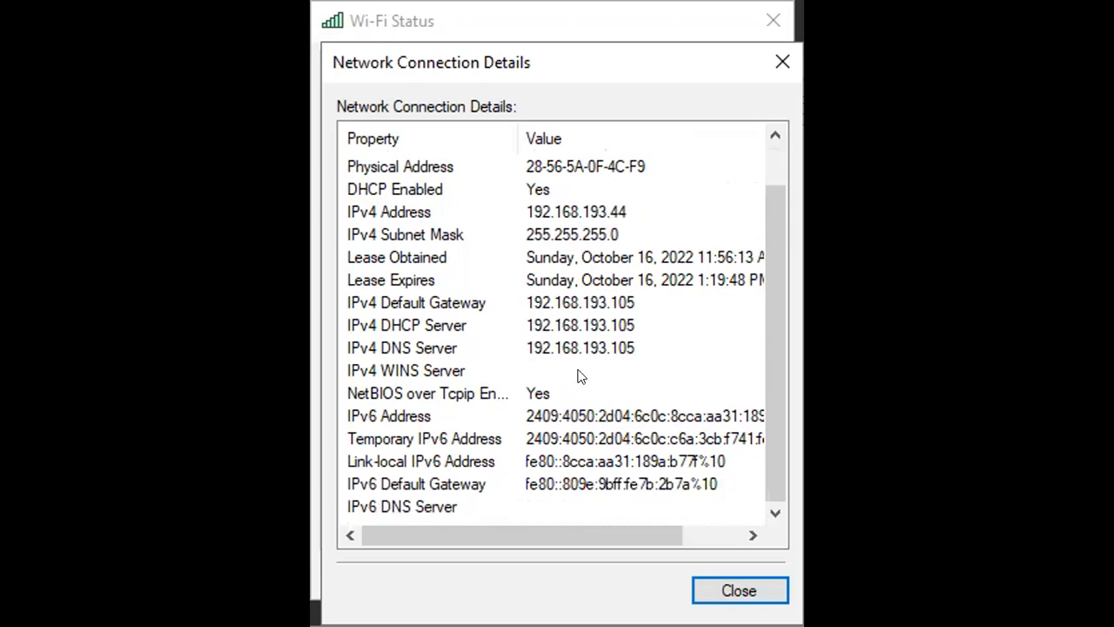
- Switch to VMware Workstation and add another network adapter to the GNS3 VM in its virtual machine settings
{"action": "scroll", "coordinate": [599, 393], "scroll_direction": "up", "scroll_amount": 1}
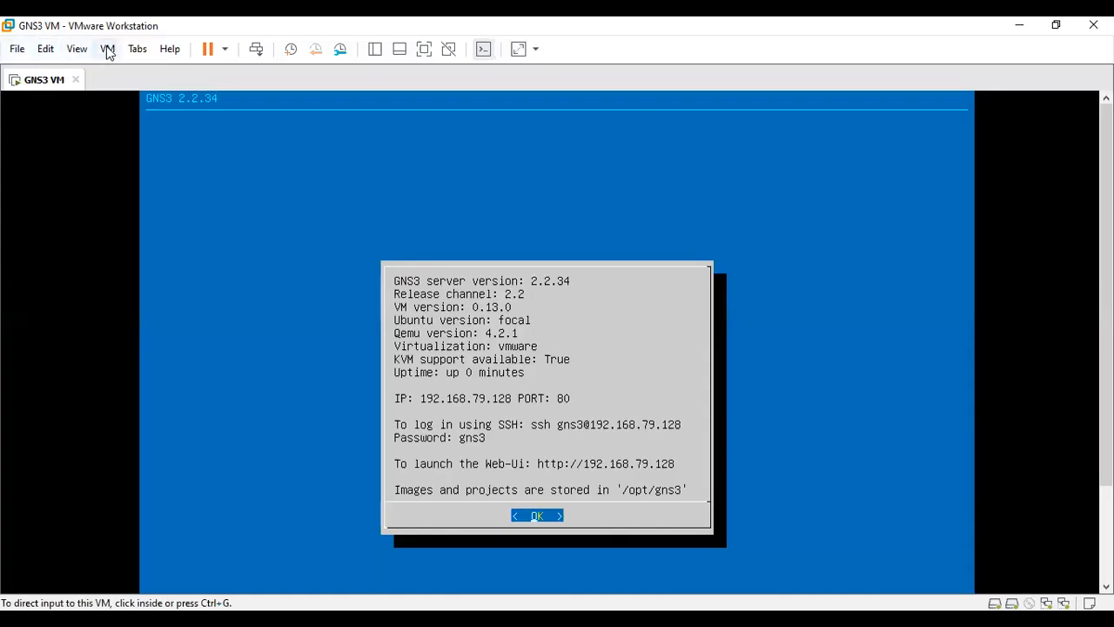
{"action": "left_click", "coordinate": [108, 49]}
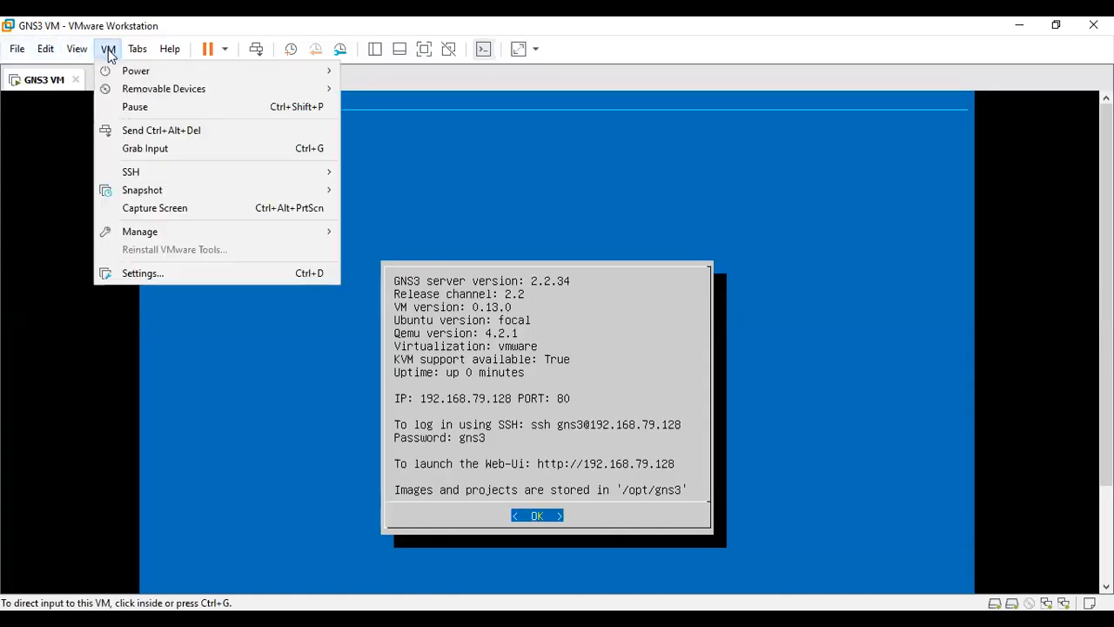
{"action": "left_click", "coordinate": [154, 274]}
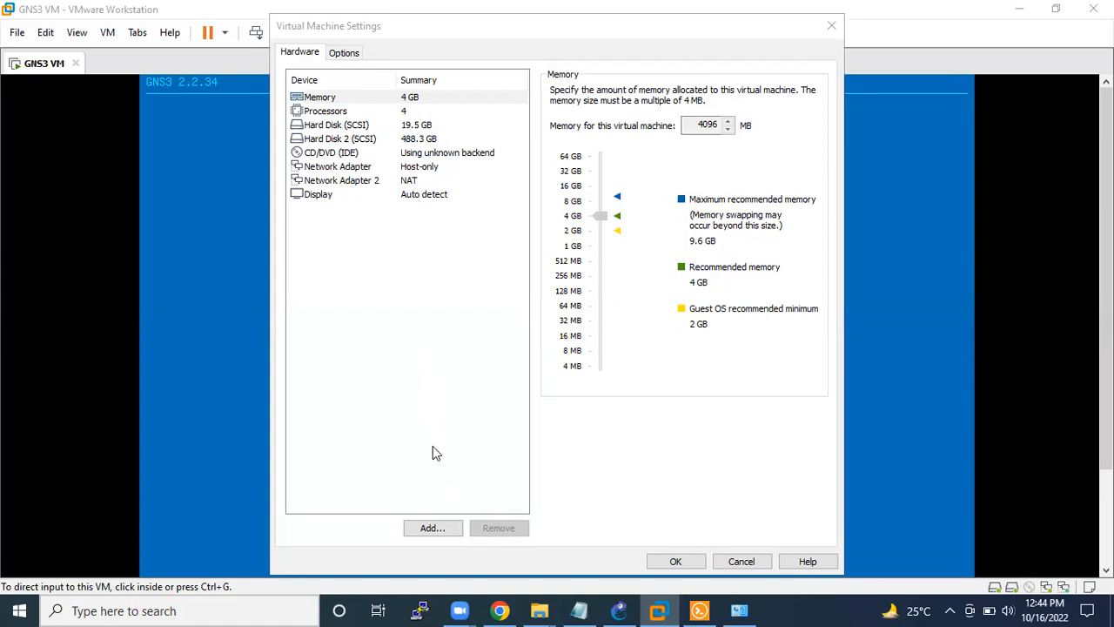
{"action": "left_click", "coordinate": [433, 529]}
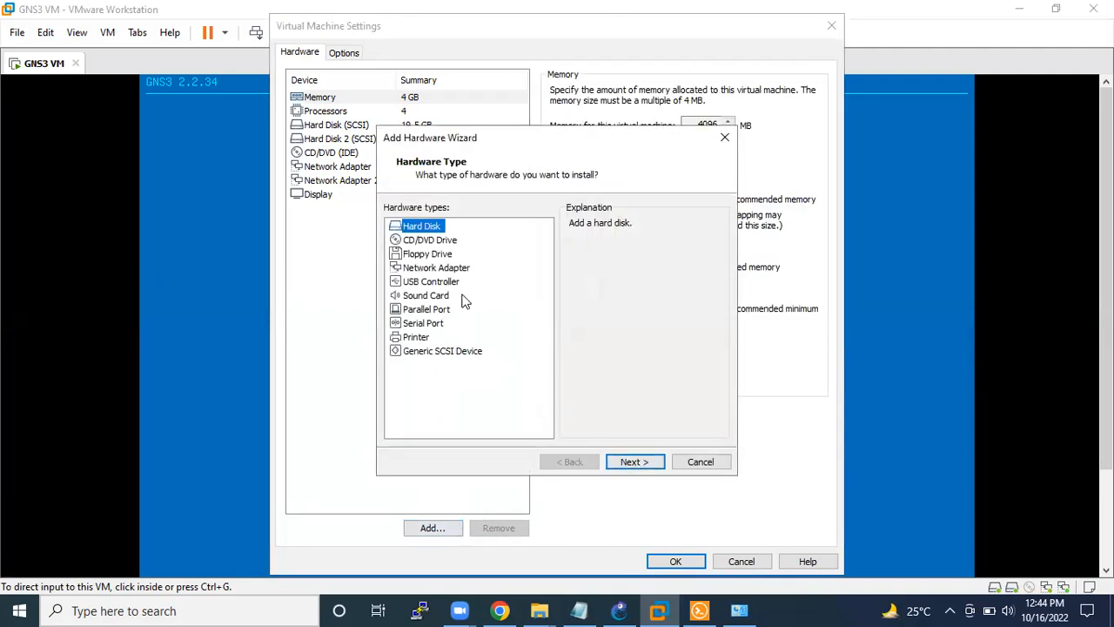
{"action": "left_click", "coordinate": [449, 269]}
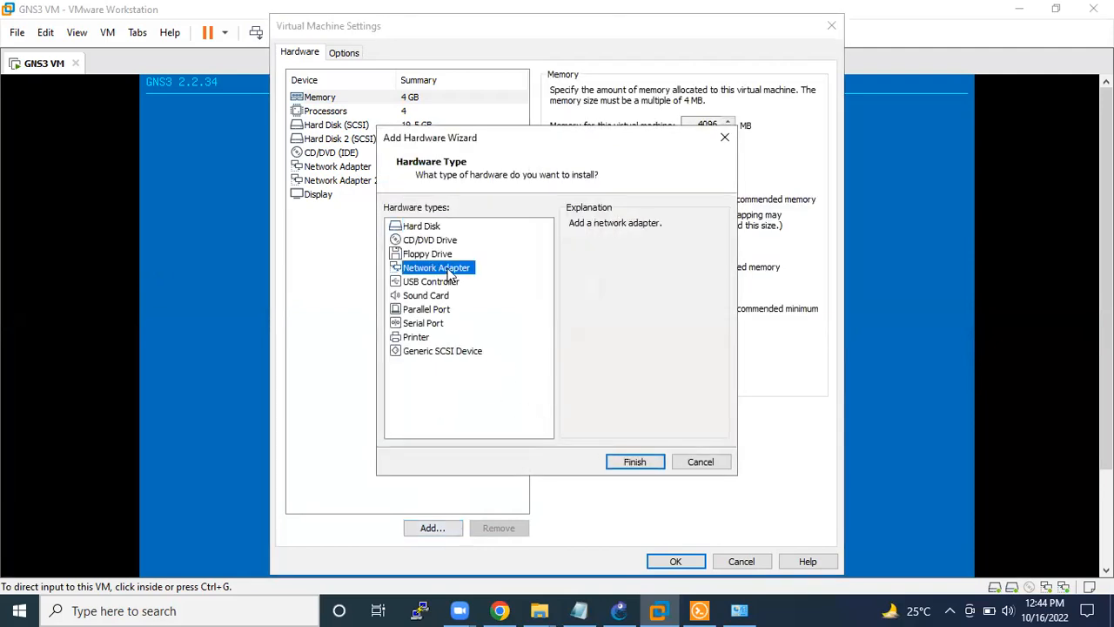
{"action": "left_click", "coordinate": [635, 462]}
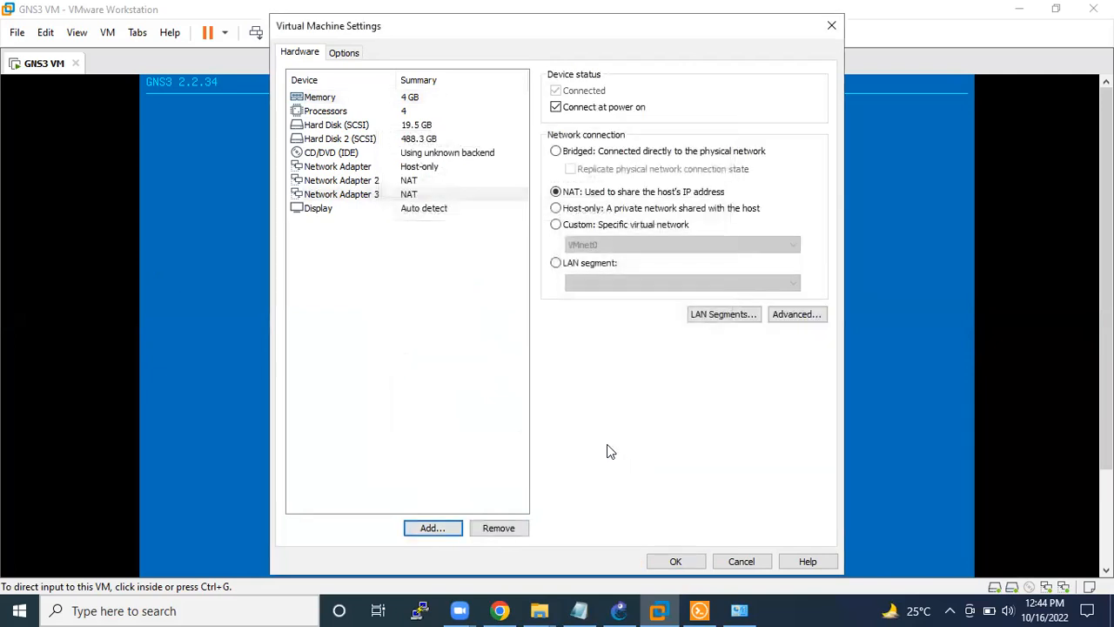
- Set Network Adapter 3 to Bridged and apply the virtual machine settings
{"action": "left_click", "coordinate": [377, 194]}
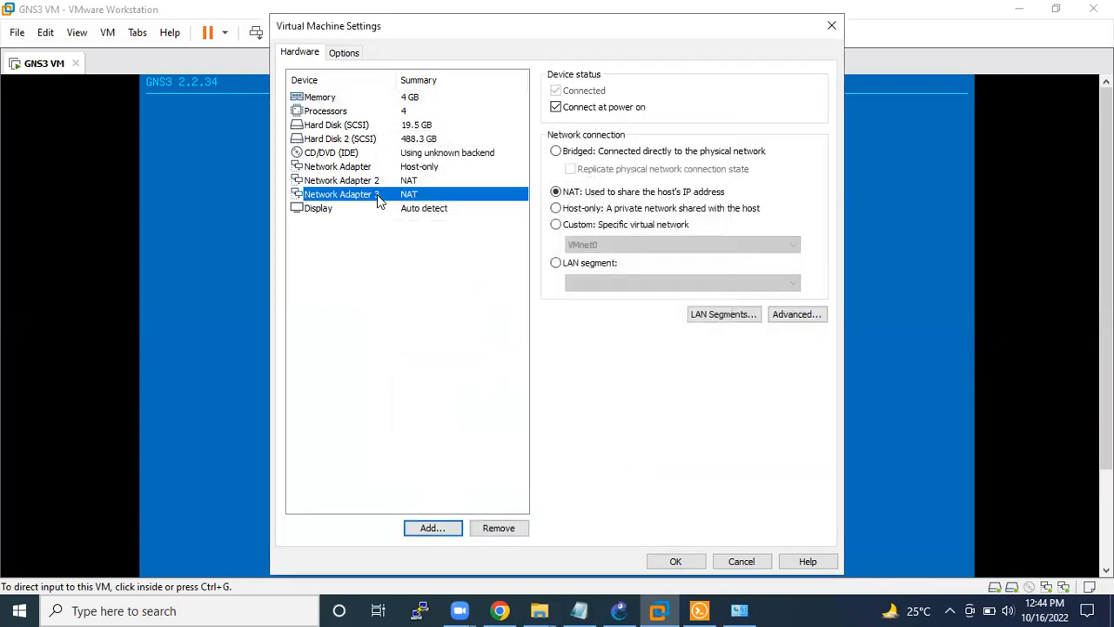
{"action": "left_click", "coordinate": [556, 152]}
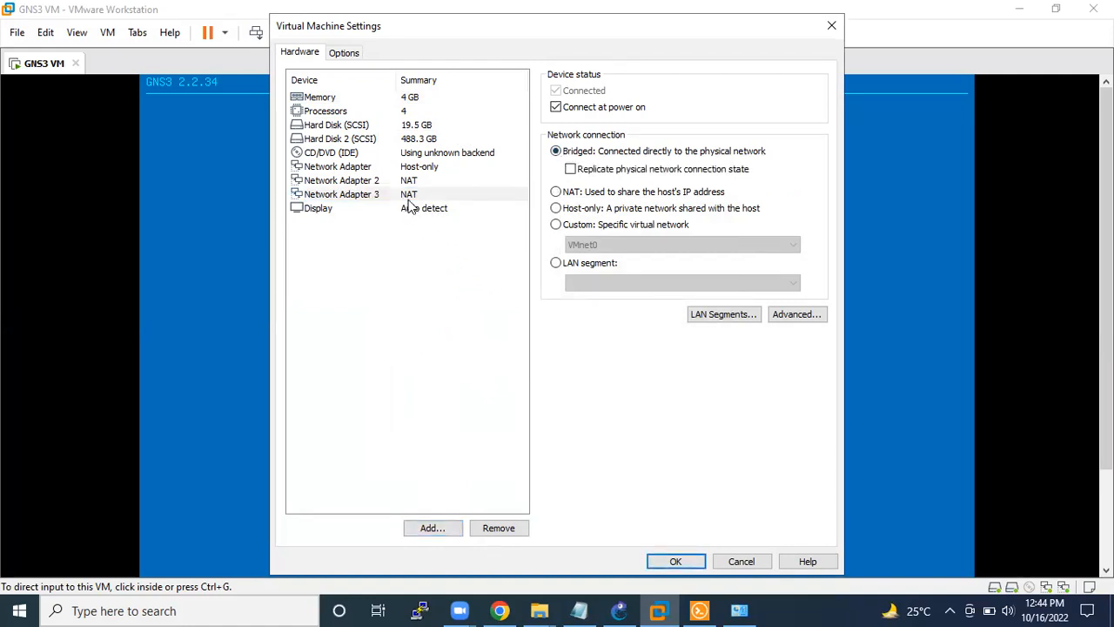
{"action": "left_click", "coordinate": [682, 564]}
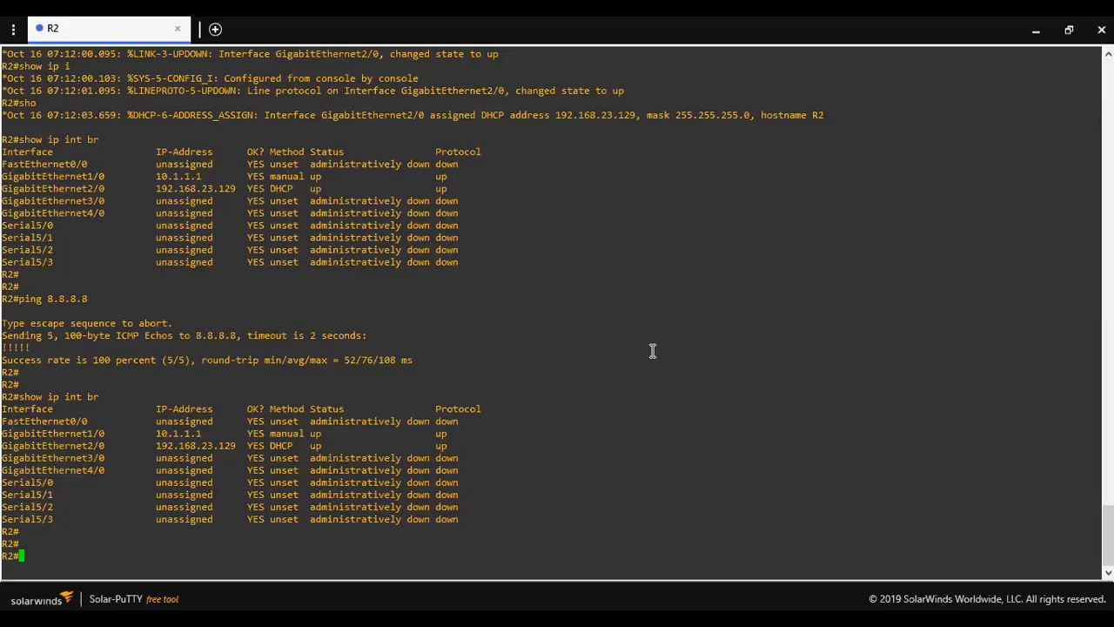
- In R2's Solar-PuTTY console, run show ip int br and shut down interface GigabitEthernet 2/0 with sh
{"action": "type", "text": "show ip int br"}
{"action": "key", "text": "Return"}
{"action": "type", "text": "confi ter"}
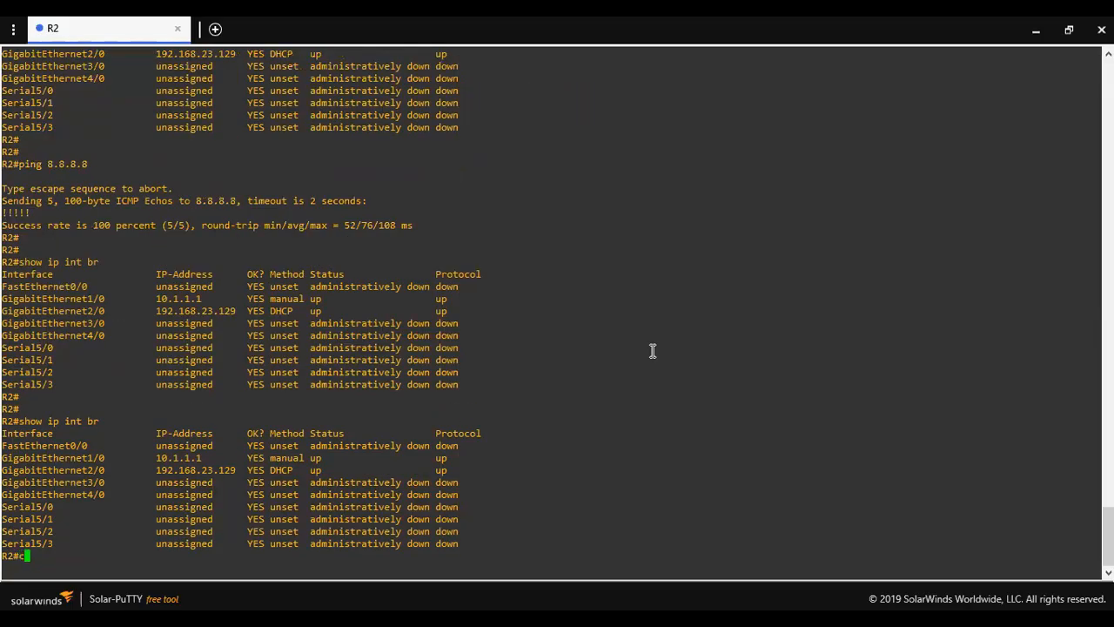
{"action": "key", "text": "Return"}
{"action": "type", "text": "int"}
{"action": "key", "text": "Tab"}
{"action": "type", "text": "gi"}
{"action": "key", "text": "Tab"}
{"action": "type", "text": "2/0"}
{"action": "key", "text": "Return"}
{"action": "type", "text": "sh"}
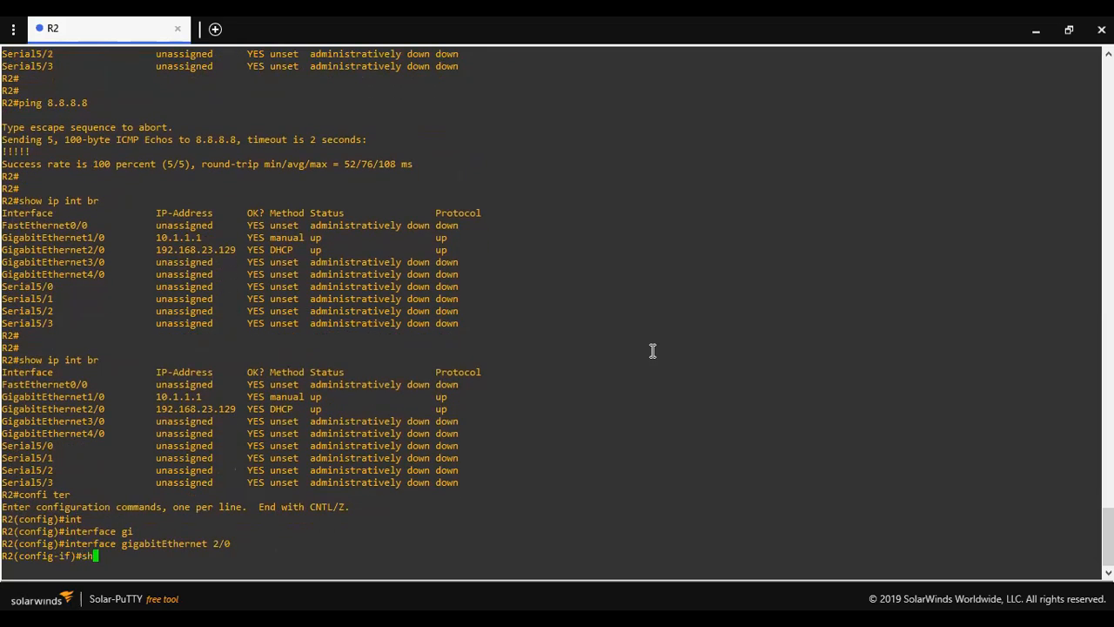
{"action": "key", "text": "Return"}
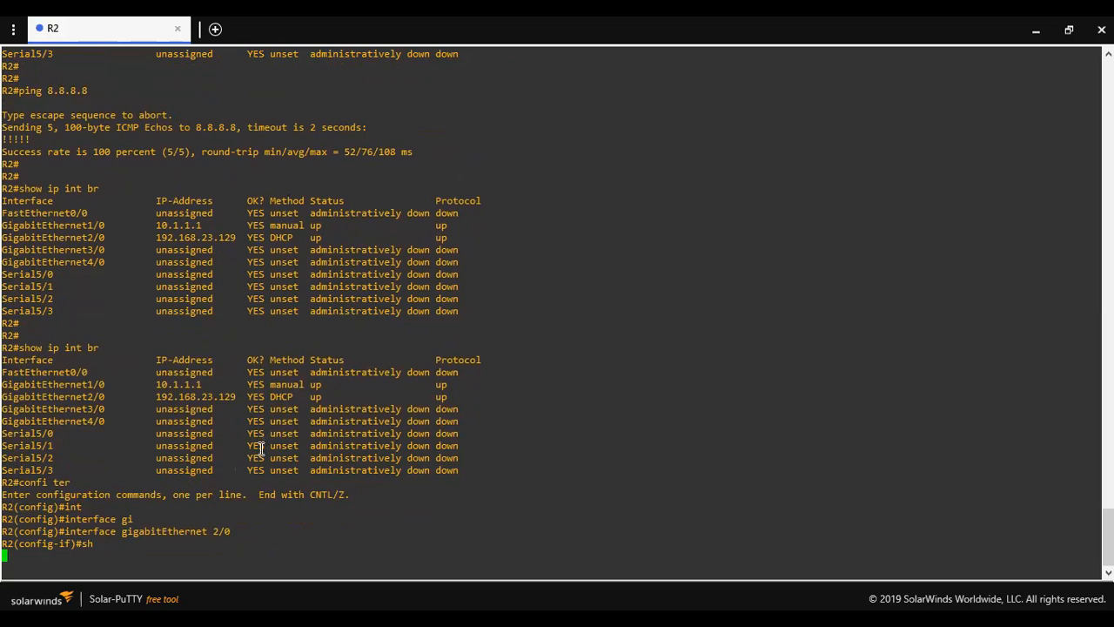
- Re-enable GigabitEthernet 2/0 with no shutdown and exit configuration mode
{"action": "type", "text": "no sh"}
{"action": "key", "text": "Tab"}
{"action": "key", "text": "Return"}
{"action": "type", "text": "exit"}
{"action": "key", "text": "Return"}
{"action": "type", "text": "exit"}
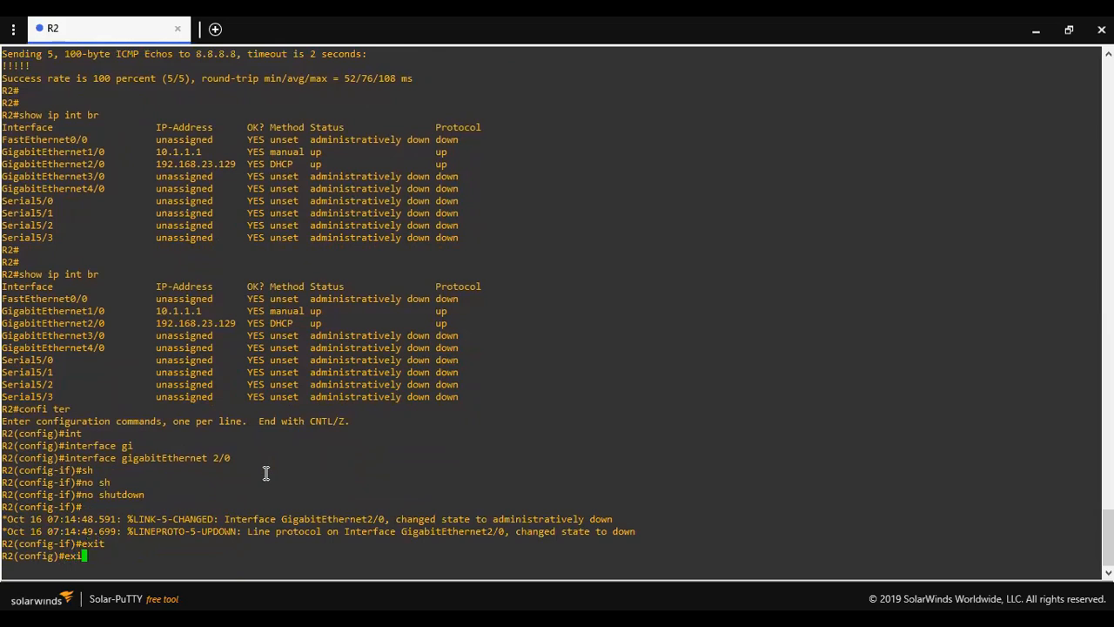
{"action": "key", "text": "Return"}
- Run show ip int br and compare GigabitEthernet2/0's new DHCP address assignment with the earlier one in the console history
{"action": "type", "text": "show ip int br"}
{"action": "key", "text": "Return"}
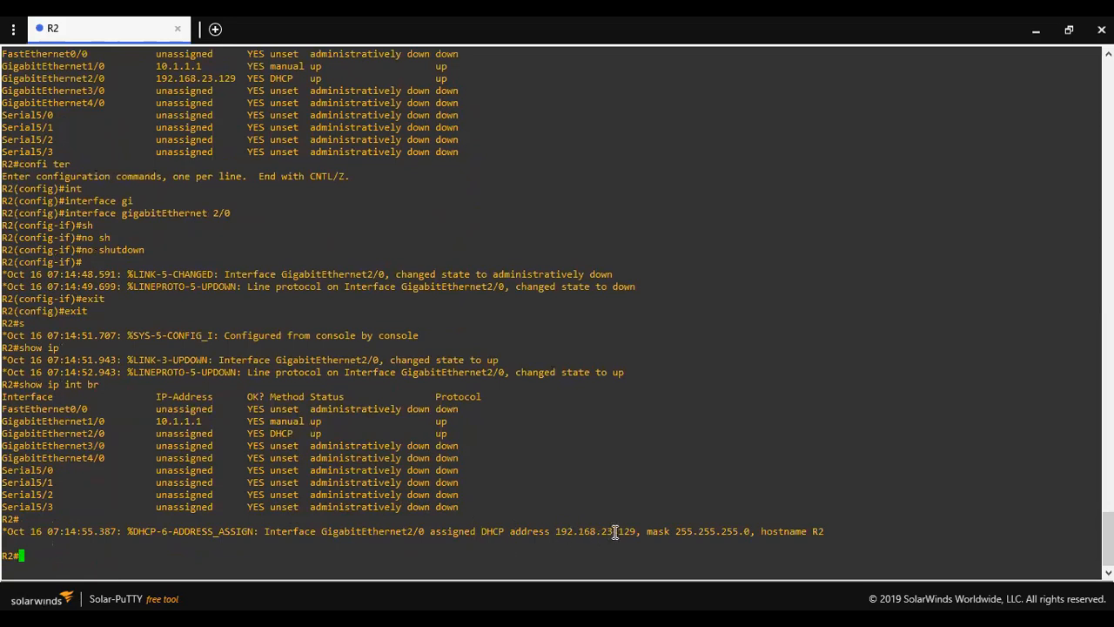
{"action": "left_click_drag", "start_coordinate": [637, 533], "coordinate": [561, 536]}
{"action": "scroll", "coordinate": [470, 409], "scroll_direction": "up", "scroll_amount": 15}
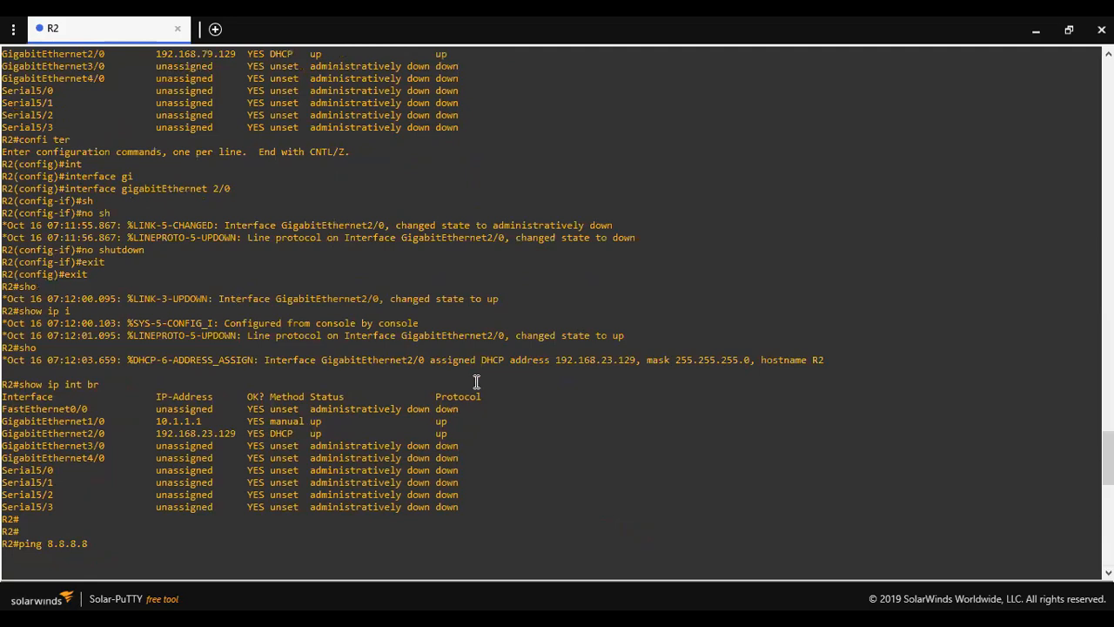
{"action": "left_click_drag", "start_coordinate": [636, 360], "coordinate": [589, 360]}
{"action": "scroll", "coordinate": [626, 442], "scroll_direction": "down", "scroll_amount": 15}
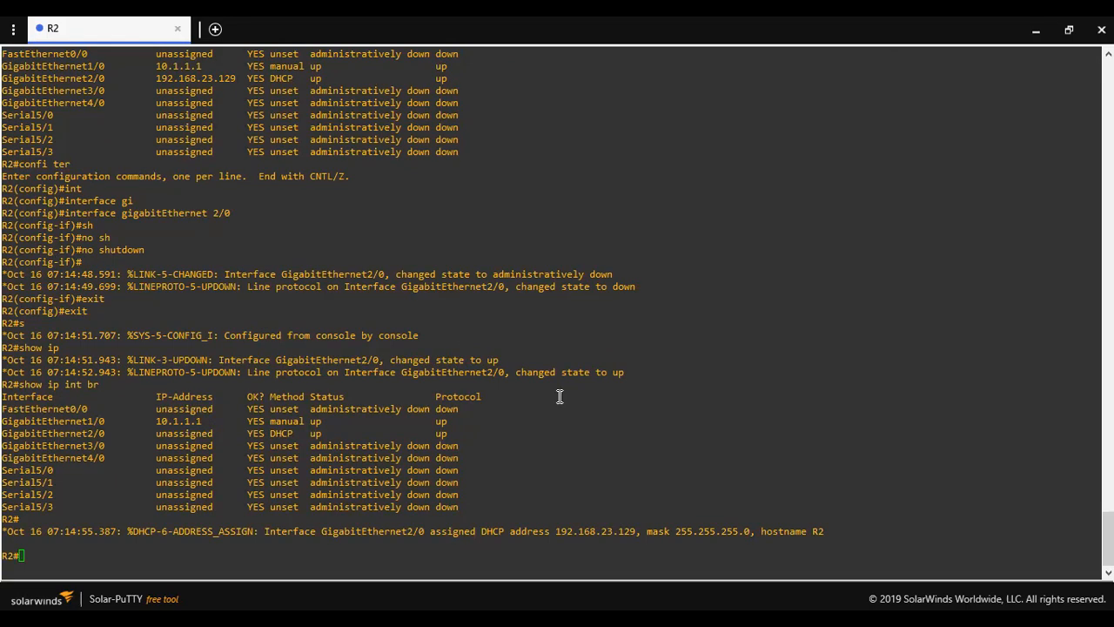
- Ping 8.8.8.8 from R2 to test internet access
{"action": "key", "text": "Return"}
{"action": "key", "text": "Return"}
{"action": "type", "text": "ping "}
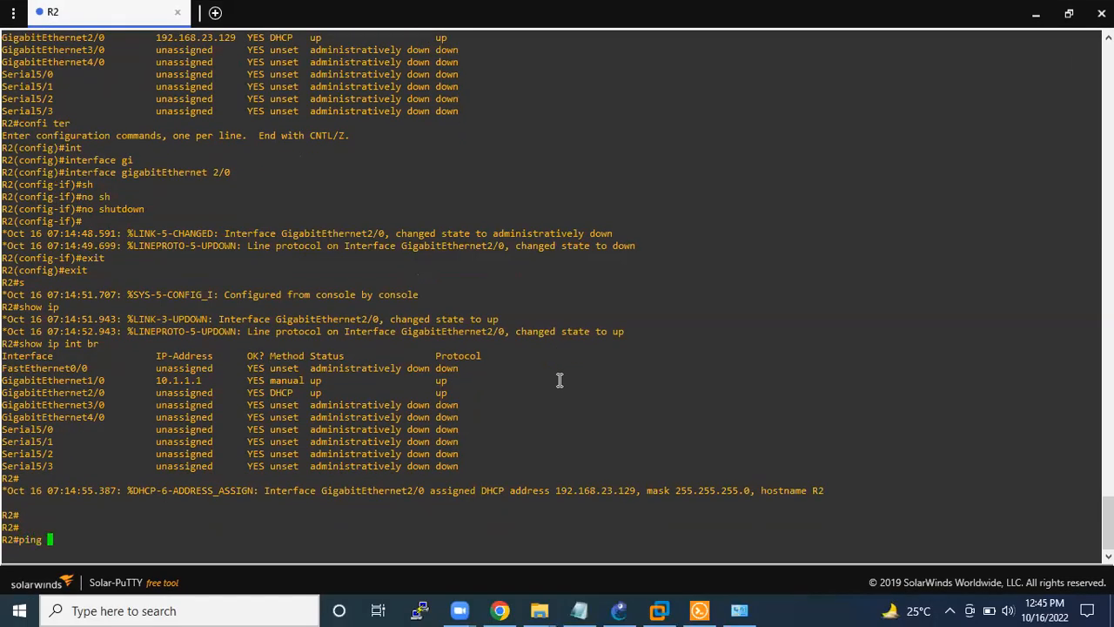
{"action": "type", "text": "8.8.8.8"}
{"action": "key", "text": "Return"}
- Run show ip route on R2 and examine the default route and the connected GigabitEthernet2/0 route
{"action": "type", "text": "show ip route"}
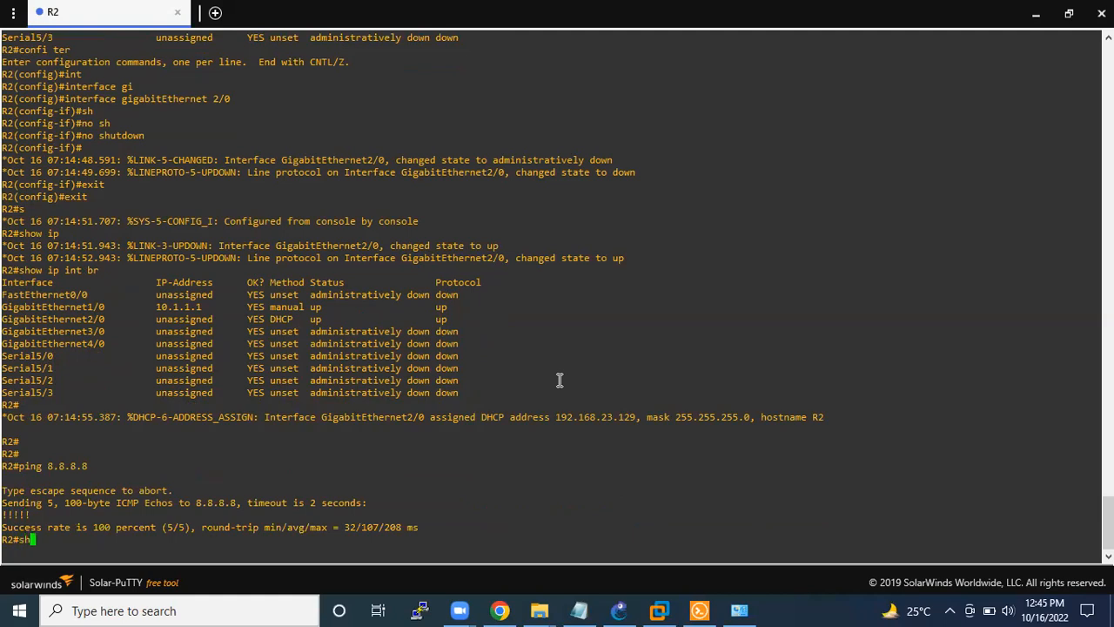
{"action": "key", "text": "Return"}
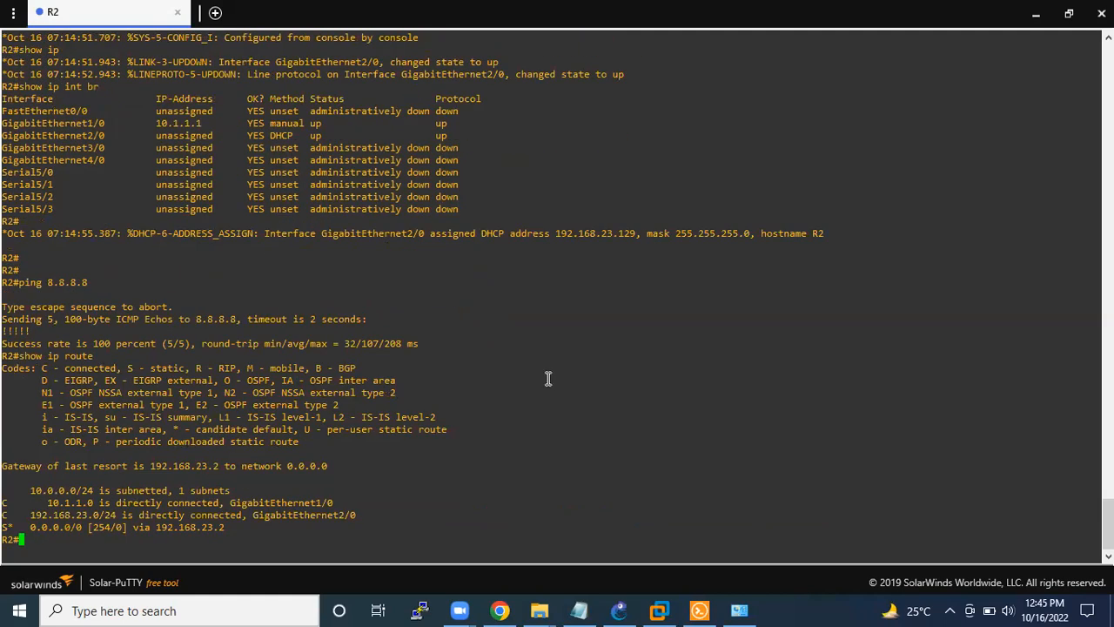
{"action": "left_click_drag", "start_coordinate": [234, 525], "coordinate": [118, 523]}
{"action": "left_click", "coordinate": [181, 525]}
{"action": "left_click_drag", "start_coordinate": [235, 528], "coordinate": [355, 515]}
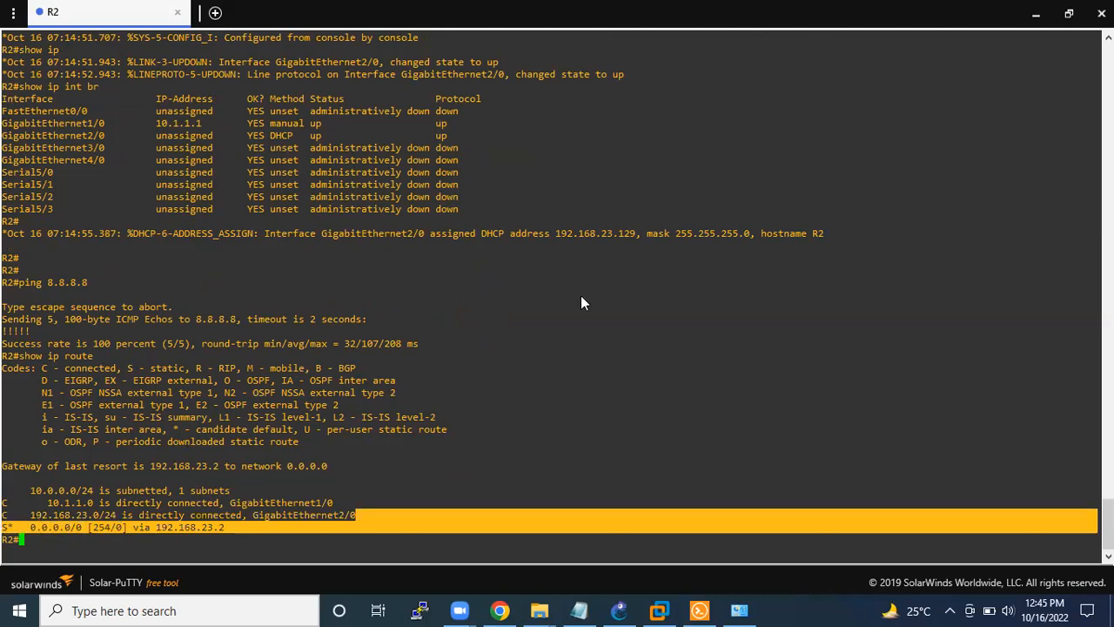
- Switch to the Windows Network Connections window and examine the VMware Network Adapter VMnet8 connection details
{"action": "key", "text": "alt+Tab"}
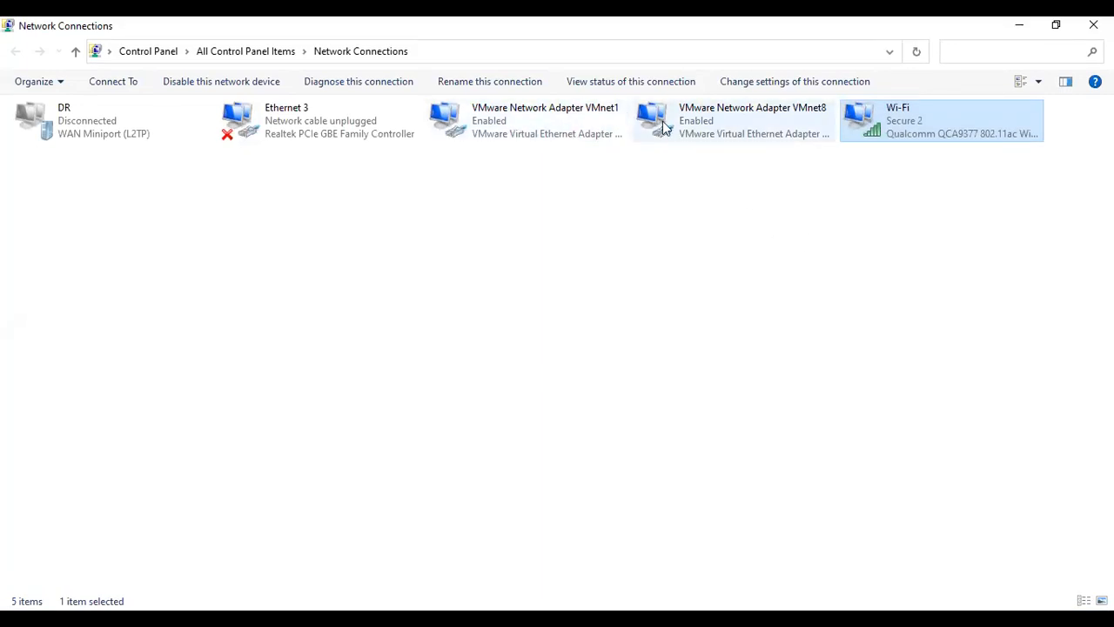
{"action": "right_click", "coordinate": [490, 122]}
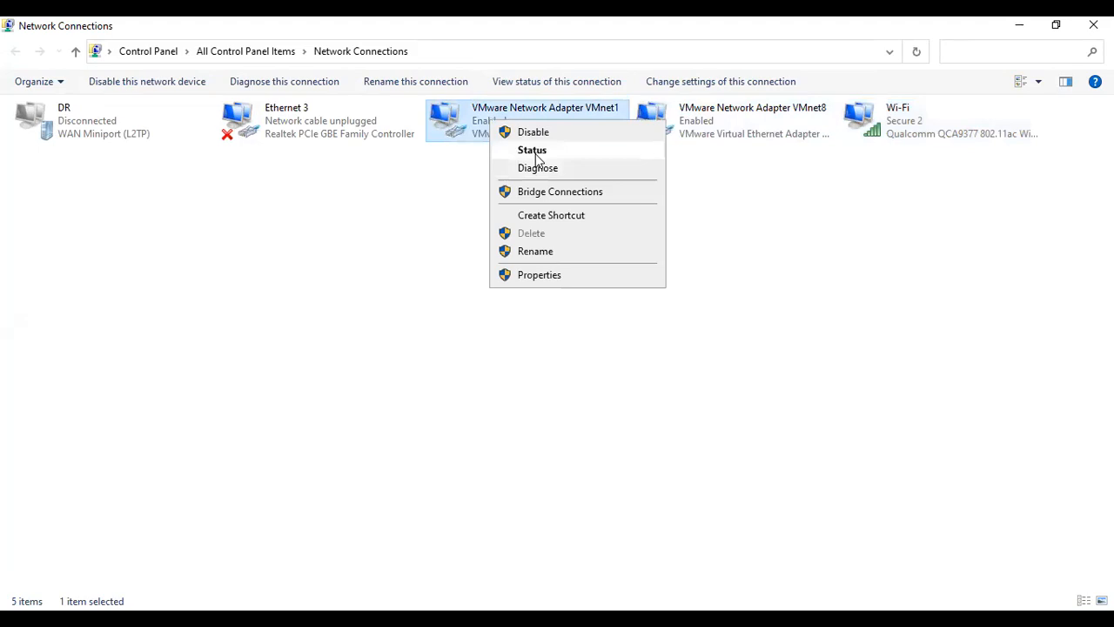
{"action": "left_click", "coordinate": [540, 275]}
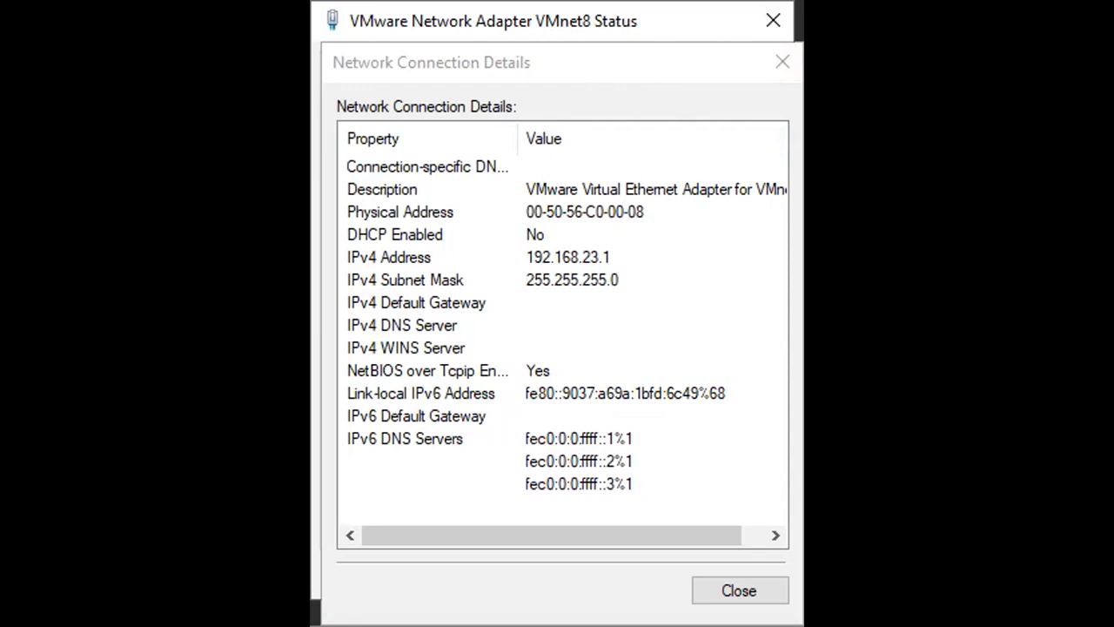
- Return to R2's Solar-PuTTY console, run show ip int br and examine GigabitEthernet2/0's network address
{"action": "key", "text": "alt+Tab"}
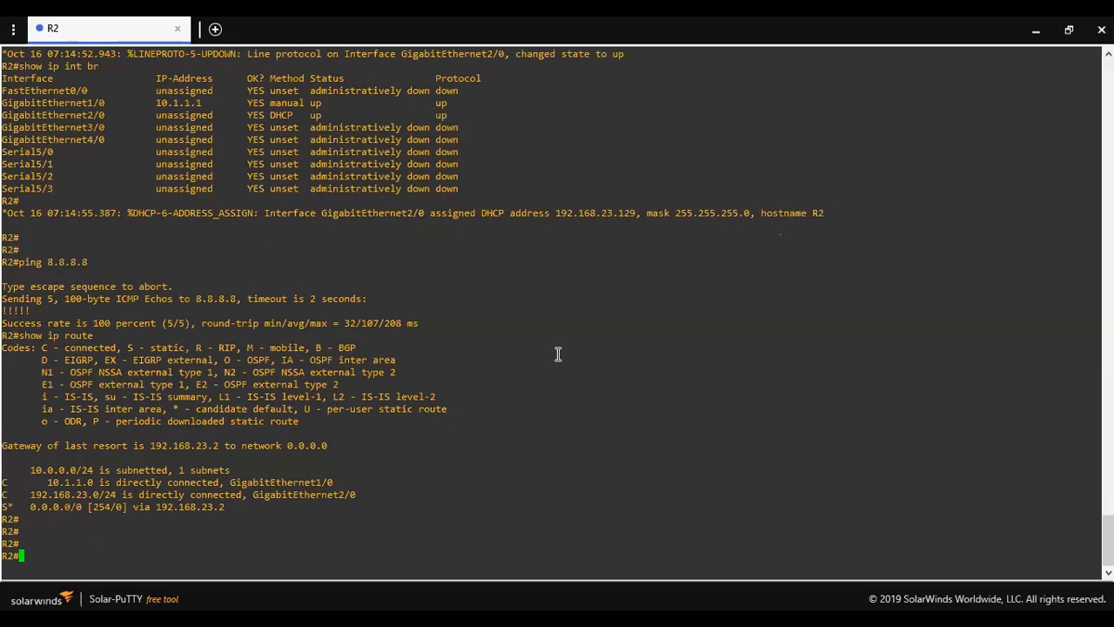
{"action": "type", "text": "show ip int br"}
{"action": "key", "text": "Return"}
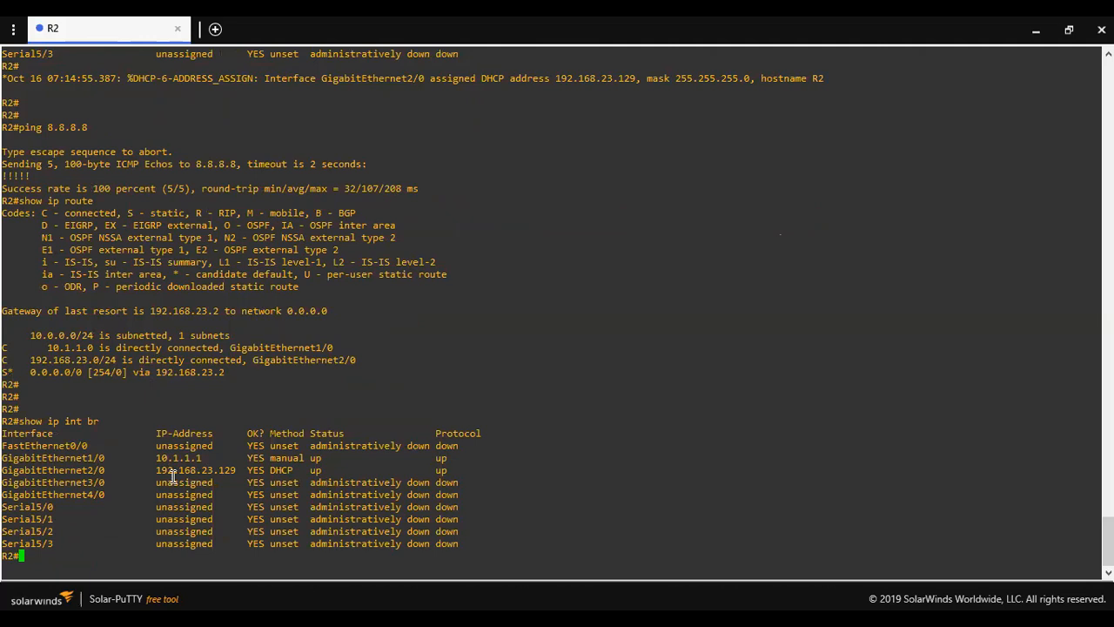
{"action": "left_click_drag", "start_coordinate": [147, 471], "coordinate": [219, 470]}
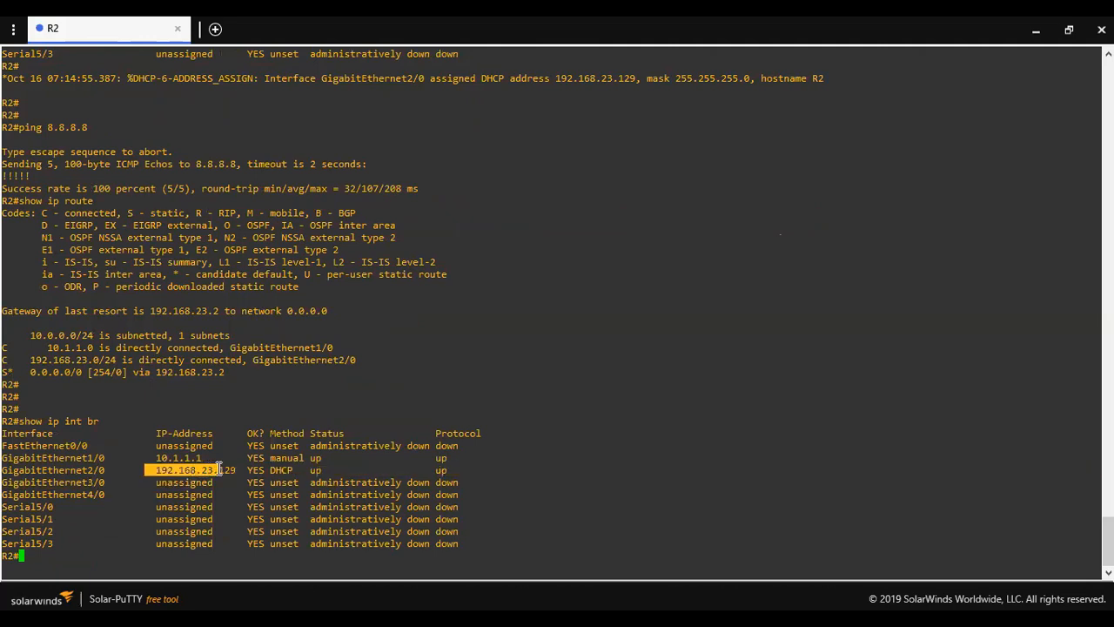